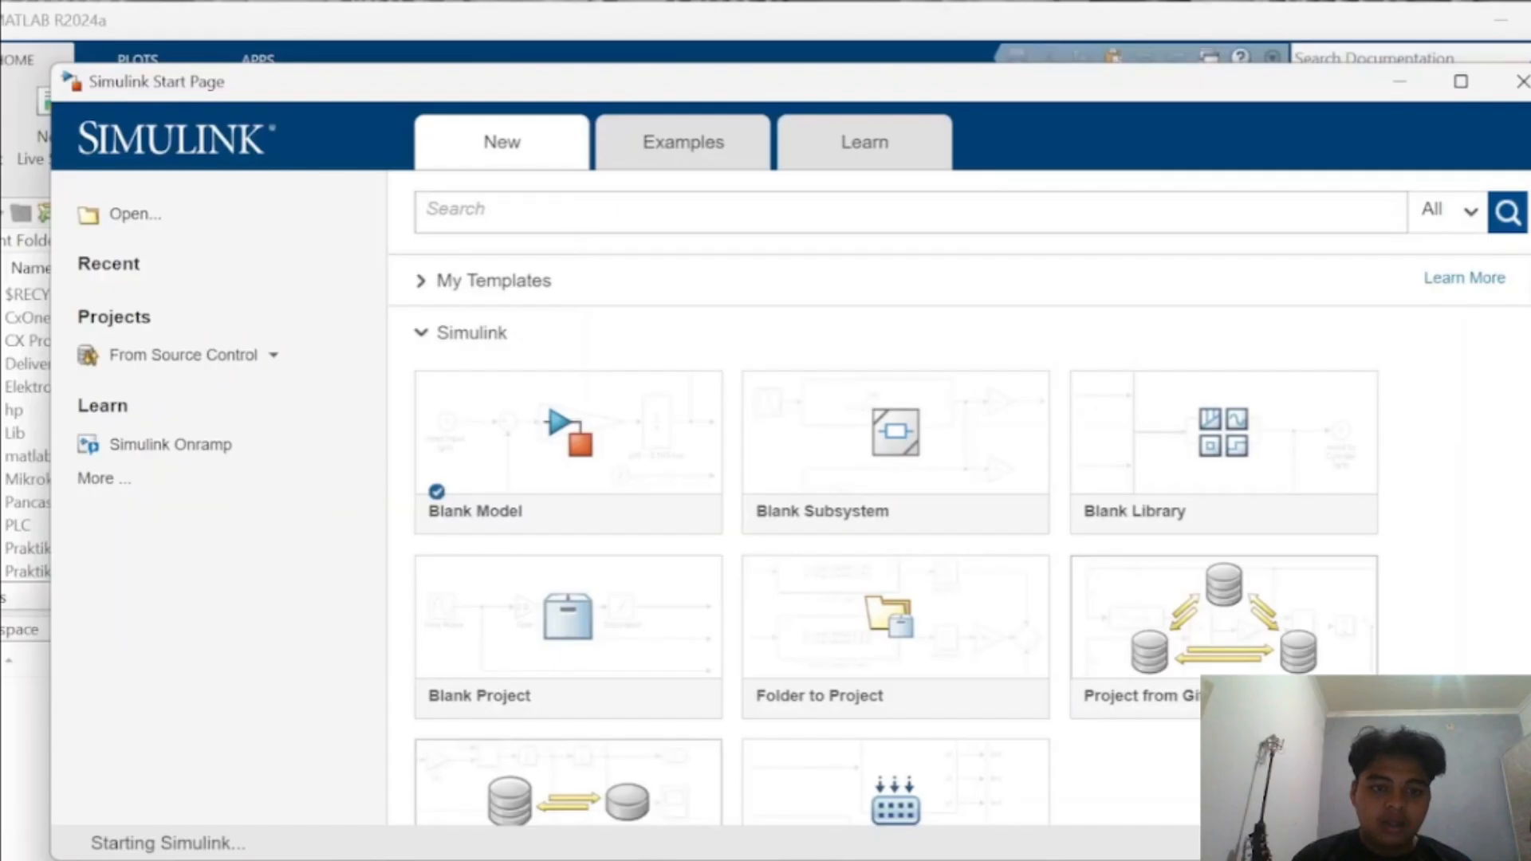
- Create a blank Simulink model and search the block library for chart
left_click(568, 431)
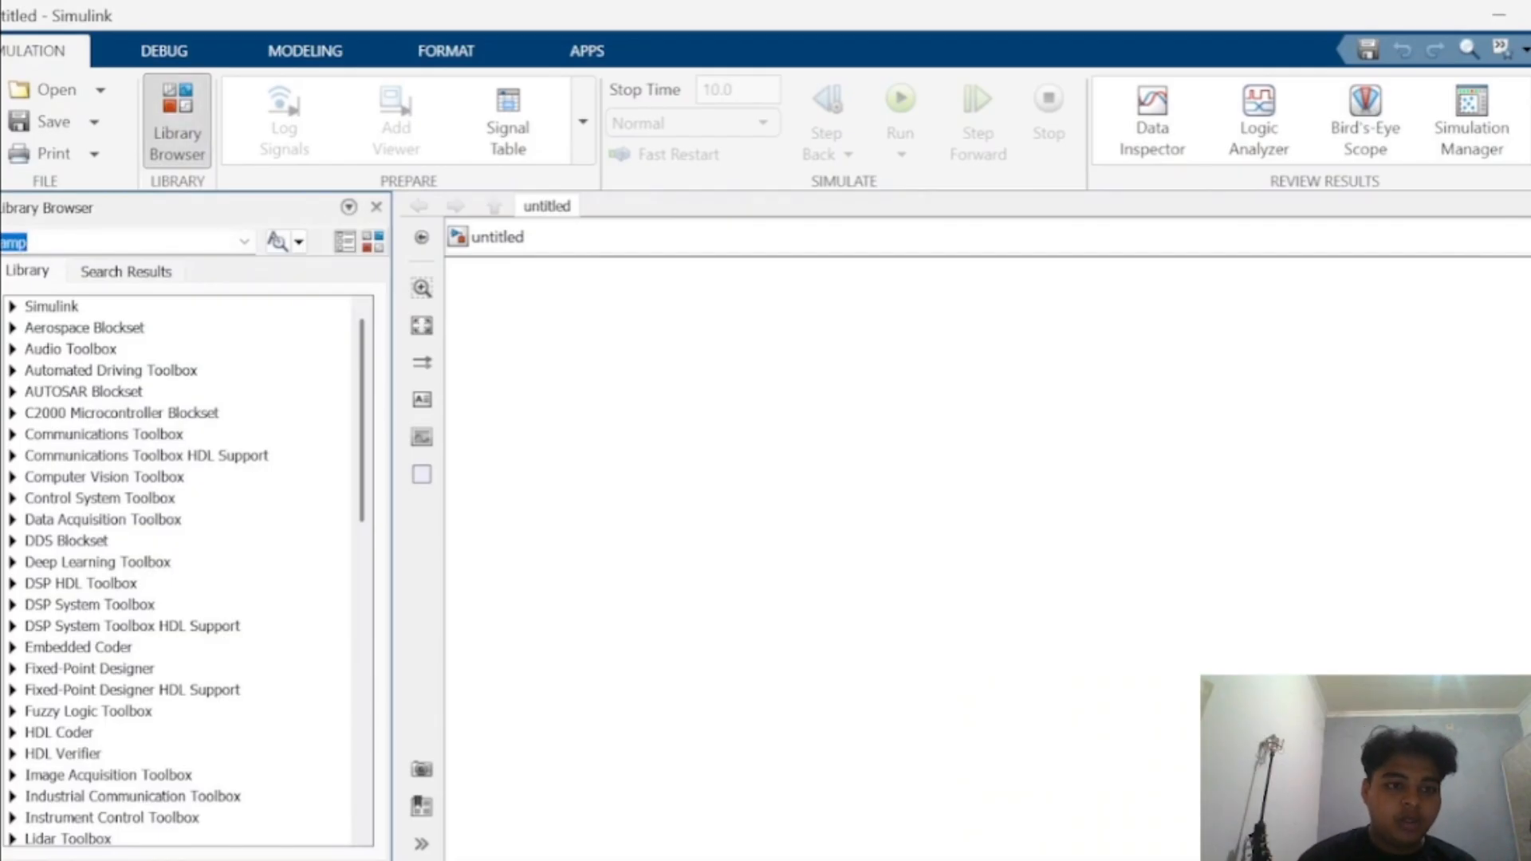
type("chart")
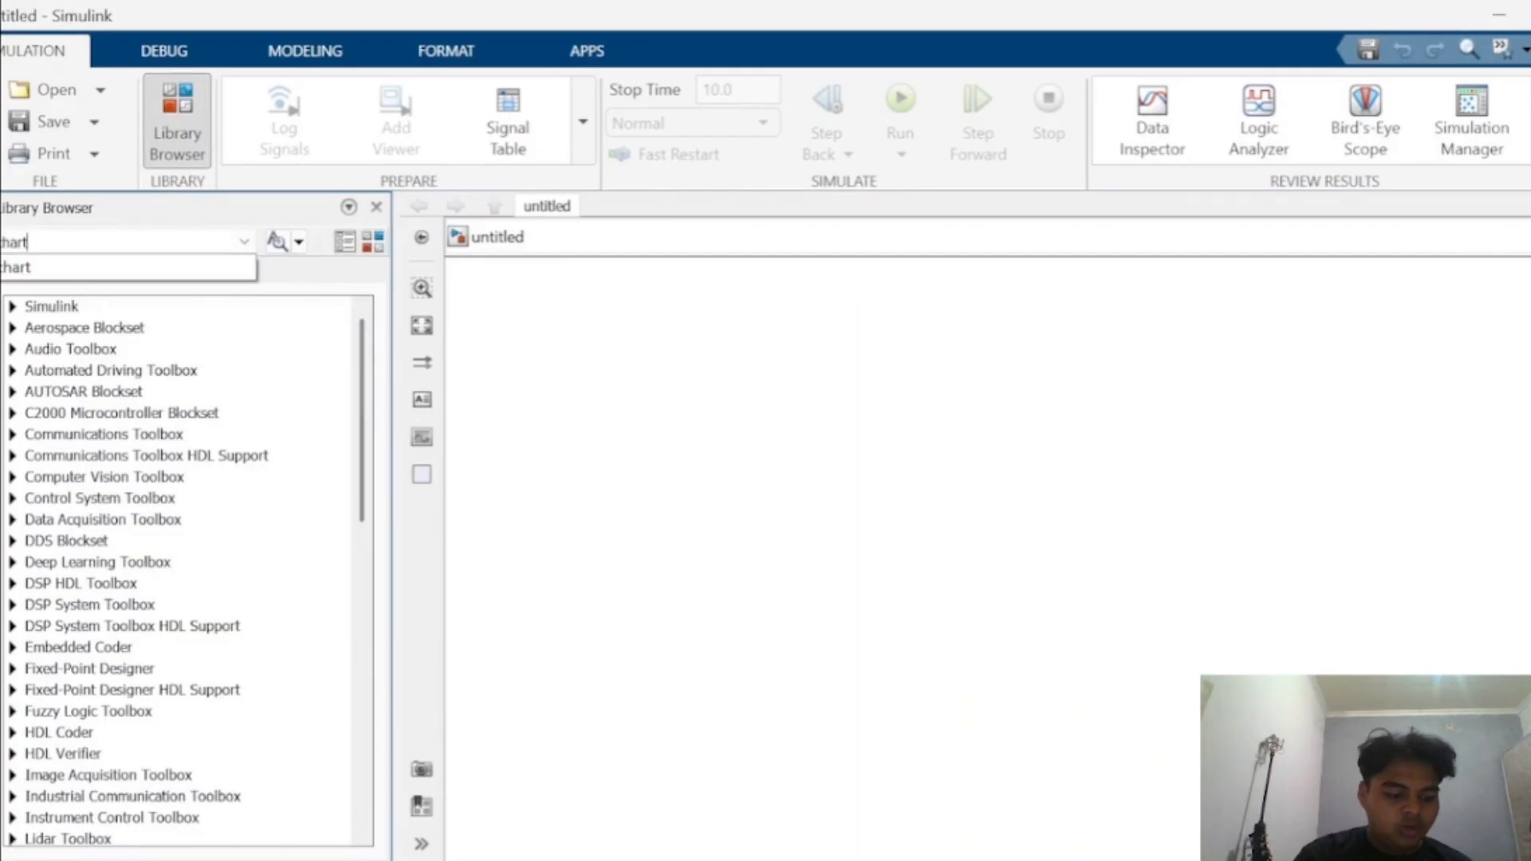
key("Return")
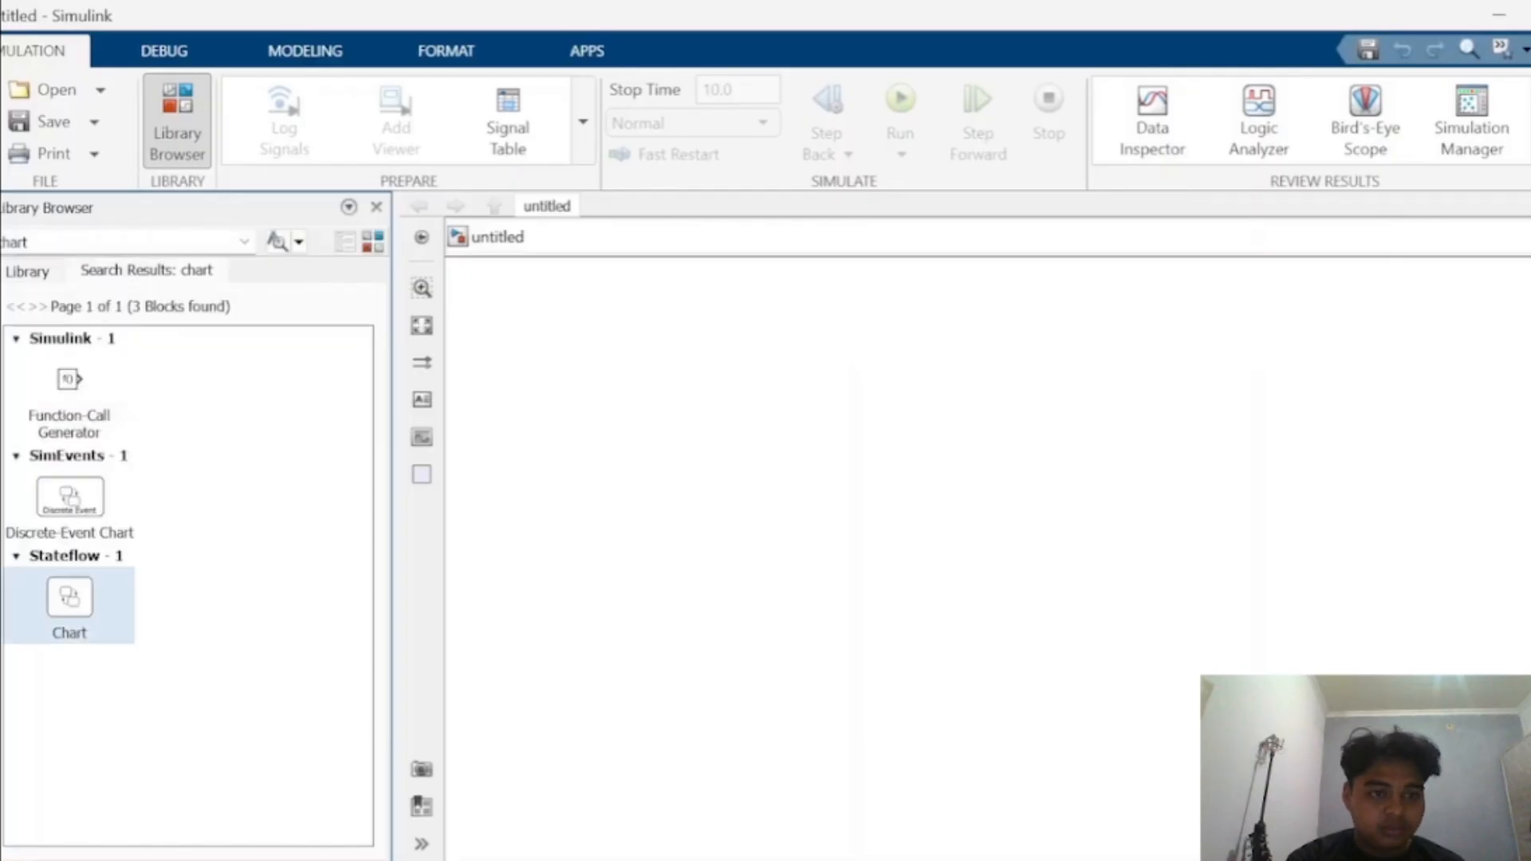
- Place a Stateflow Chart block in the model and open it for editing
left_click_drag(70, 597, 631, 437)
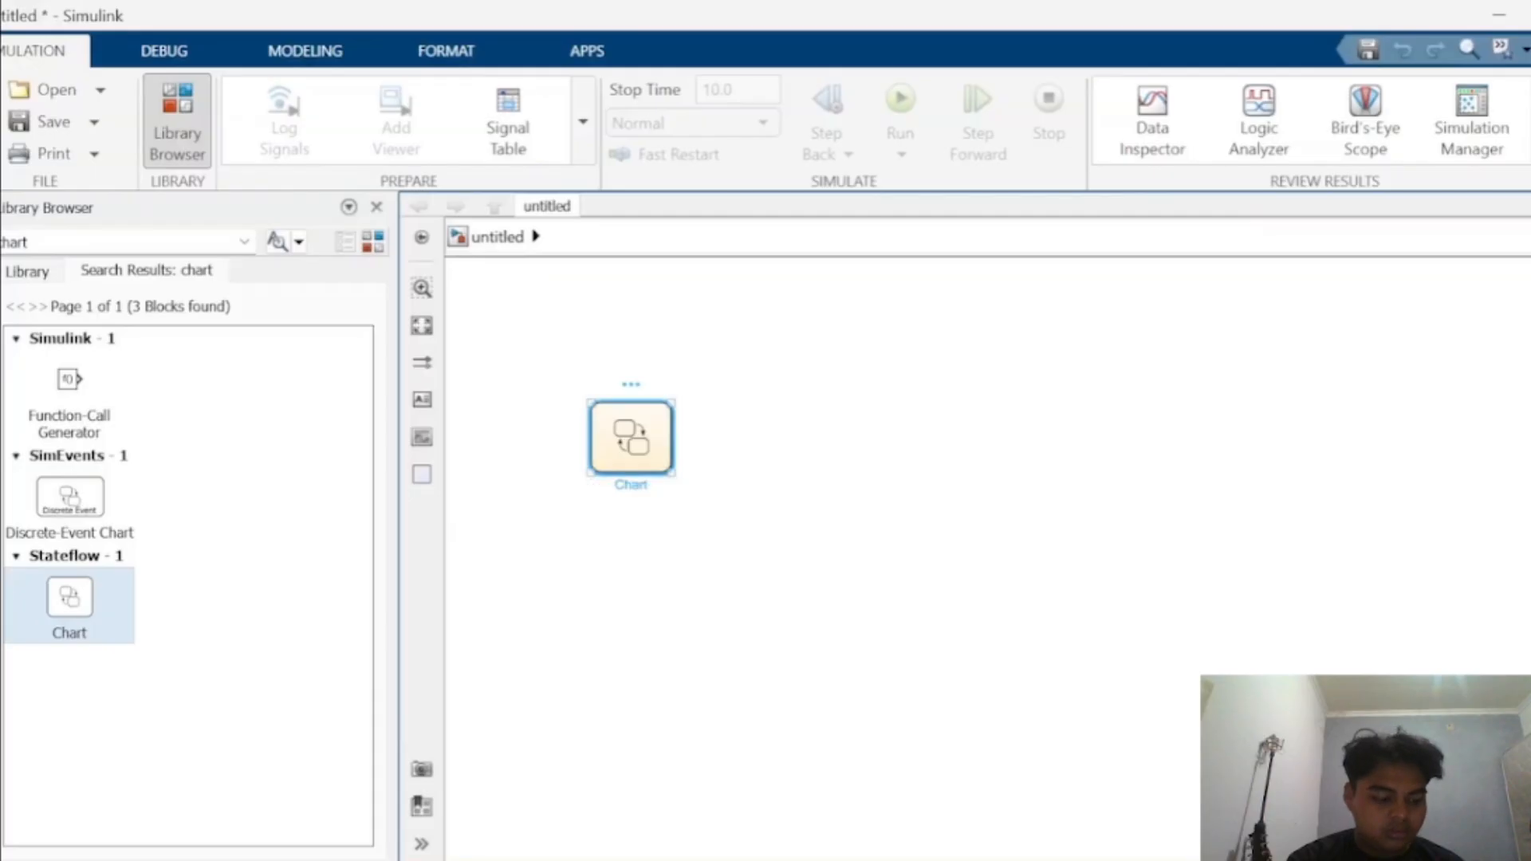
double_click(631, 437)
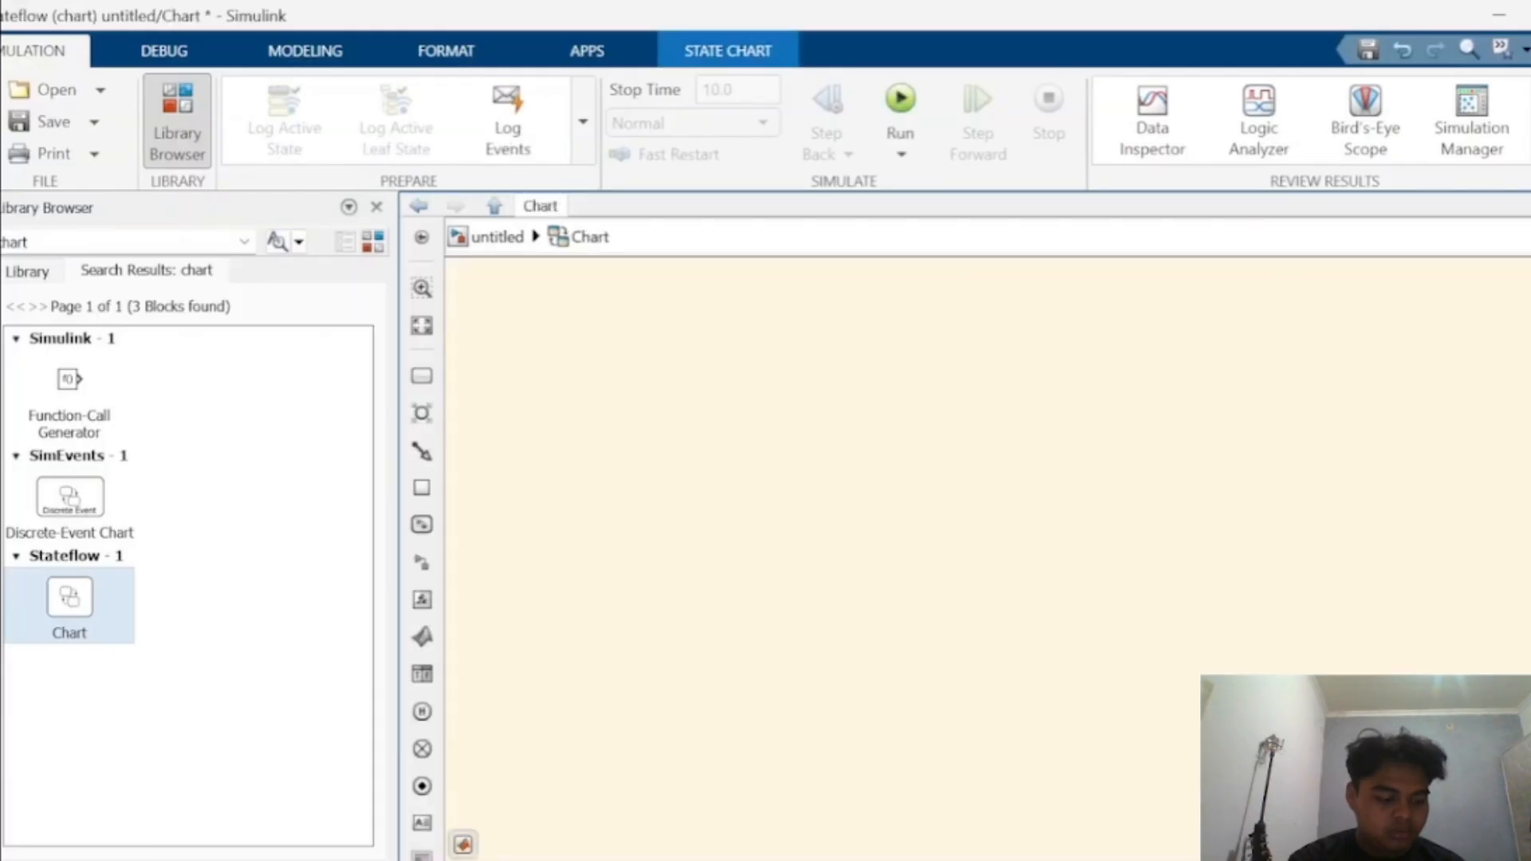
- Add a state with a default transition to the chart and enlarge it
left_click(422, 375)
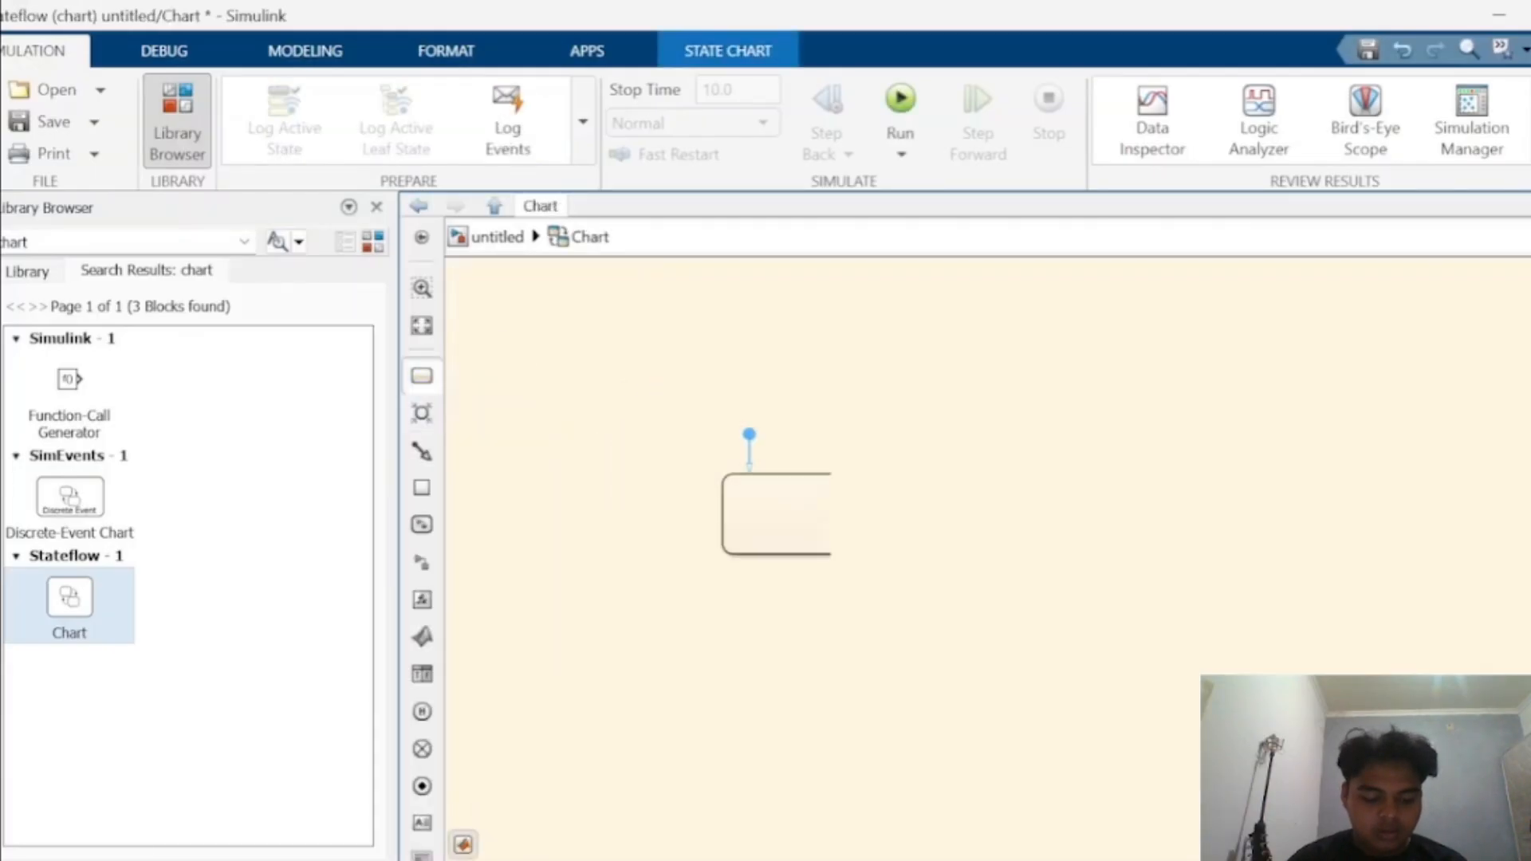
left_click(654, 470)
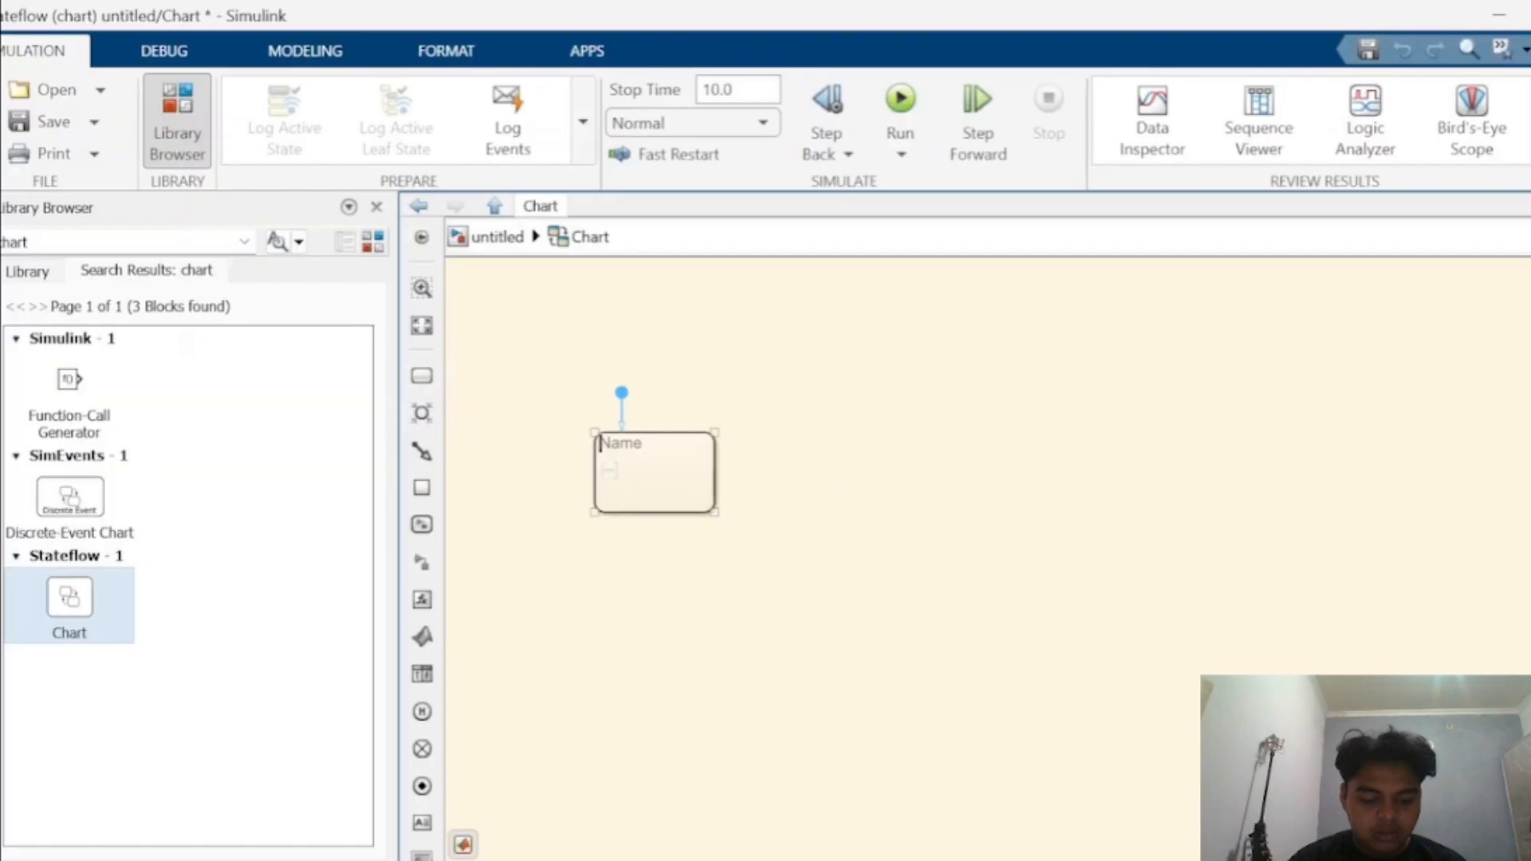
left_click_drag(715, 511, 770, 620)
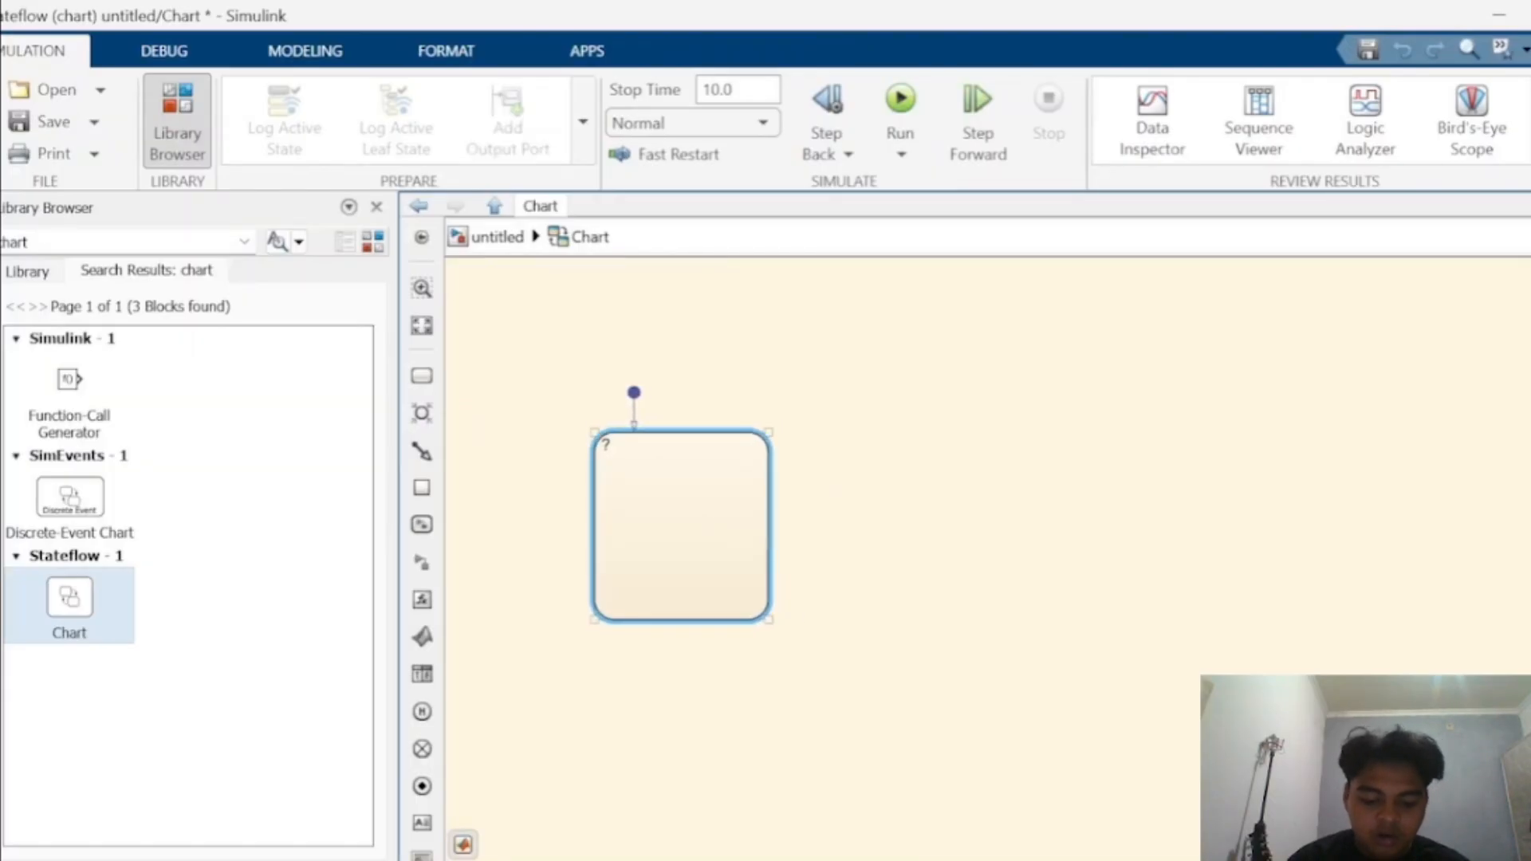
- Duplicate the state so that two copies sit in a row to its right
left_click_drag(683, 521, 1284, 520)
left_click(682, 526)
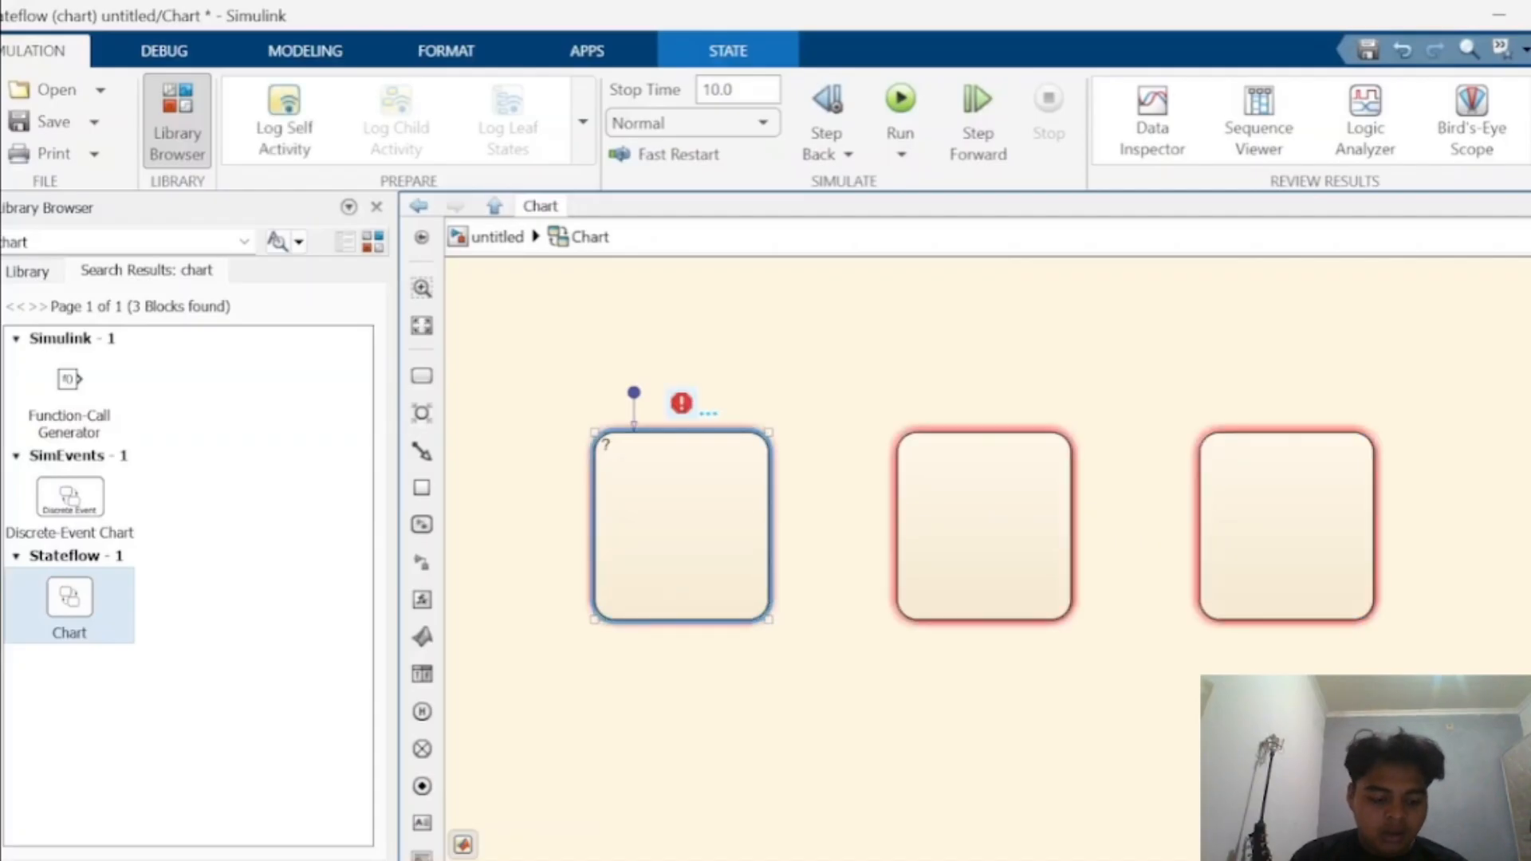
key("Escape")
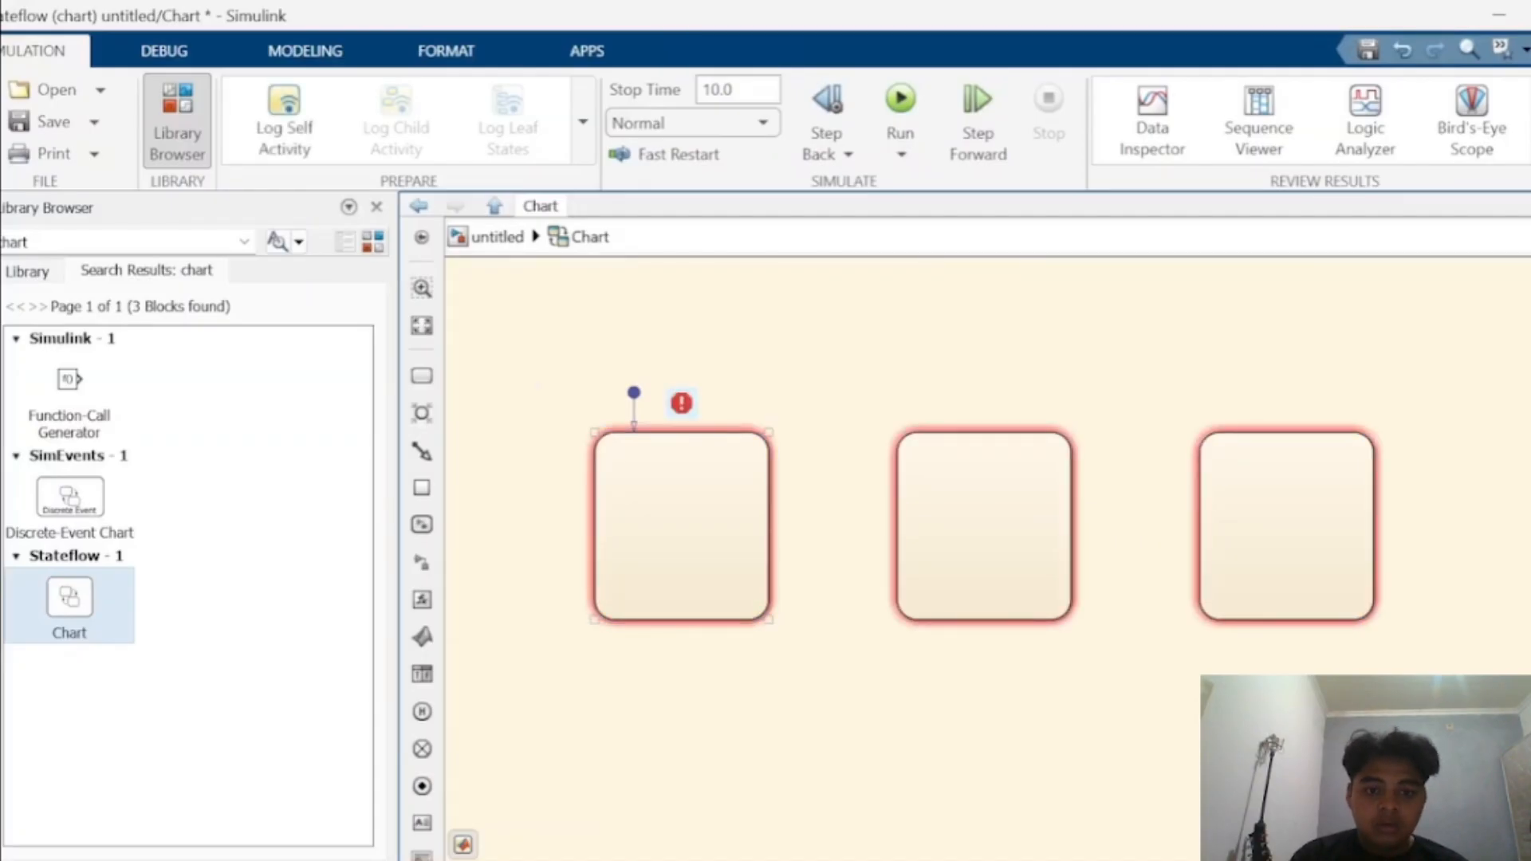
left_click(682, 526)
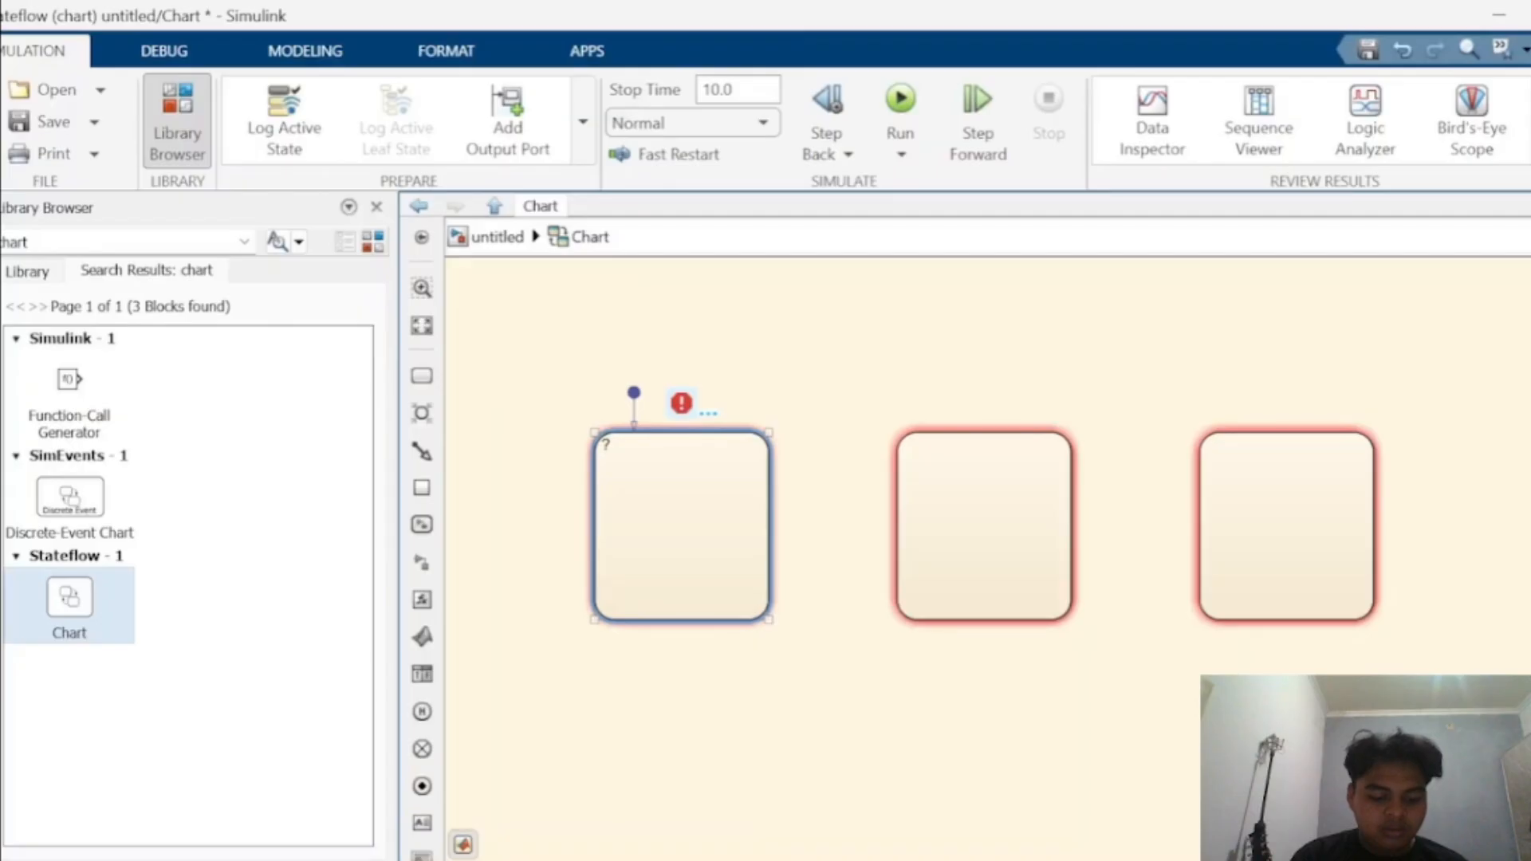
left_click(985, 527)
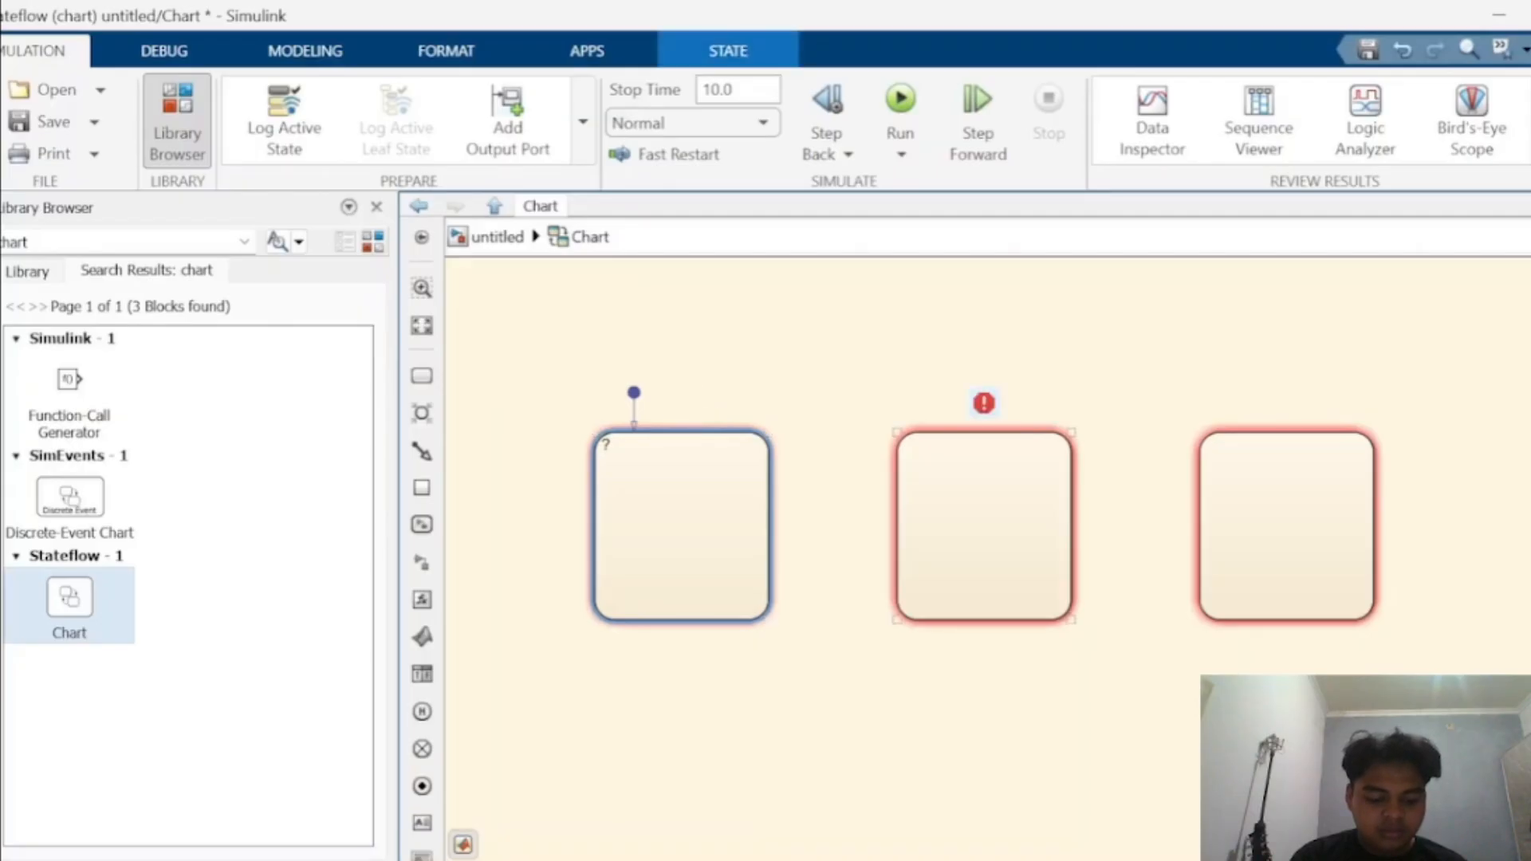
left_click(682, 527)
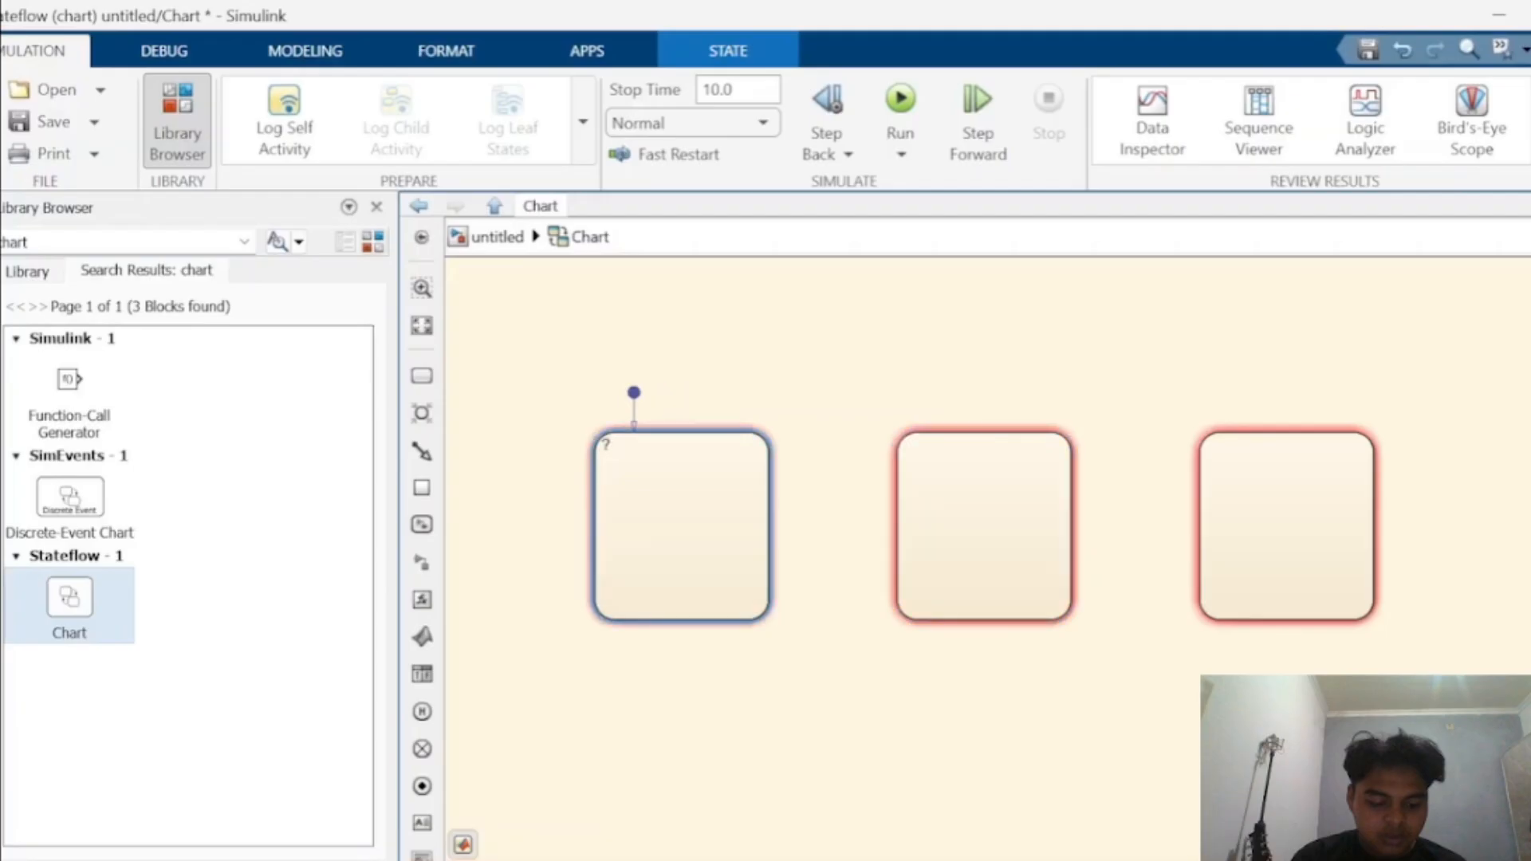
- Label the first state stop with an entry action setting merah = 1;
left_click(606, 444)
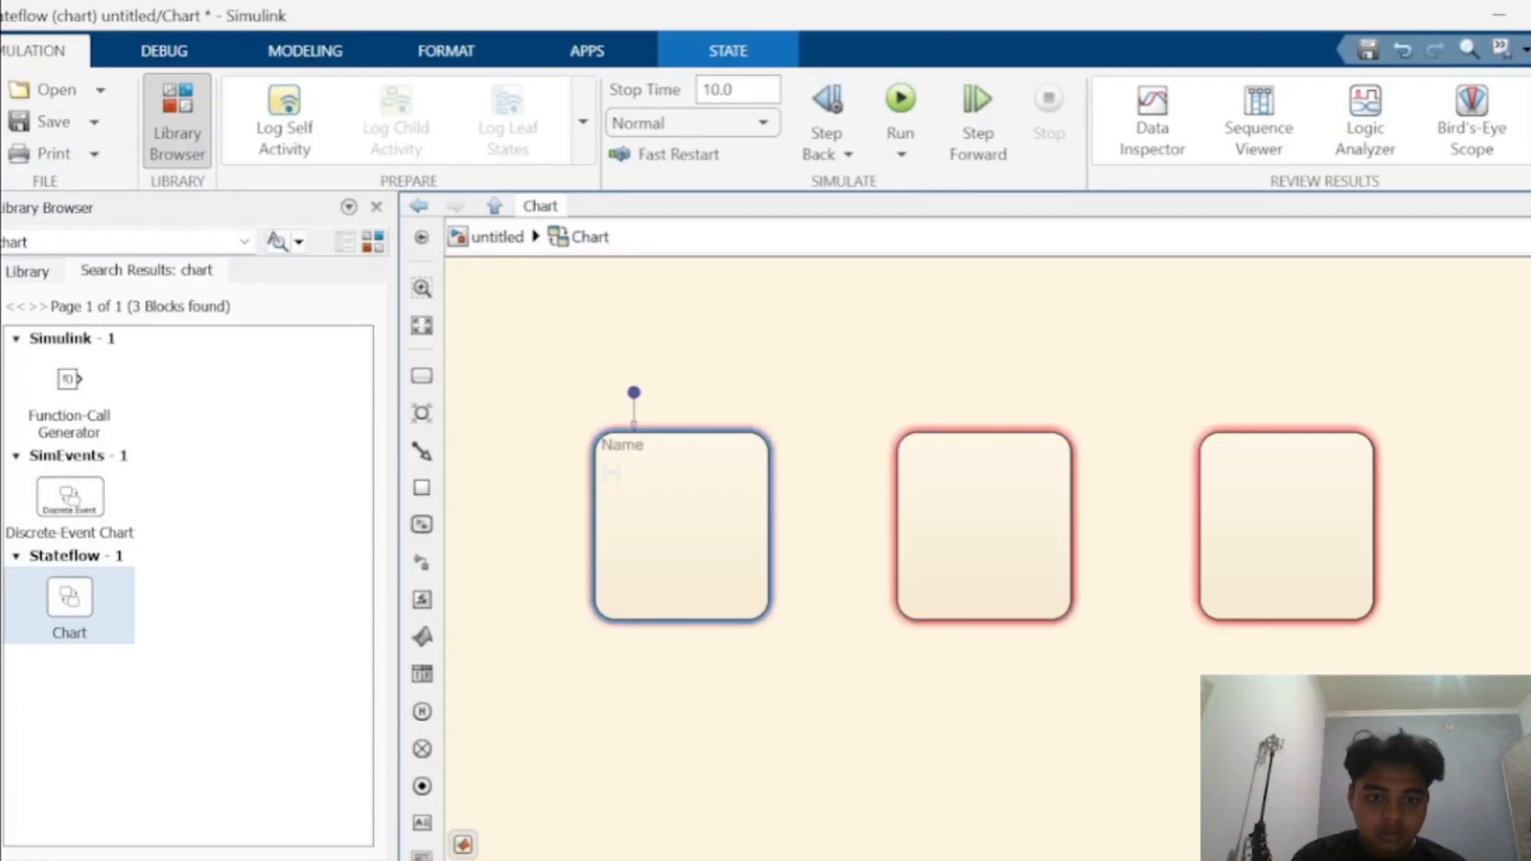
type("stop")
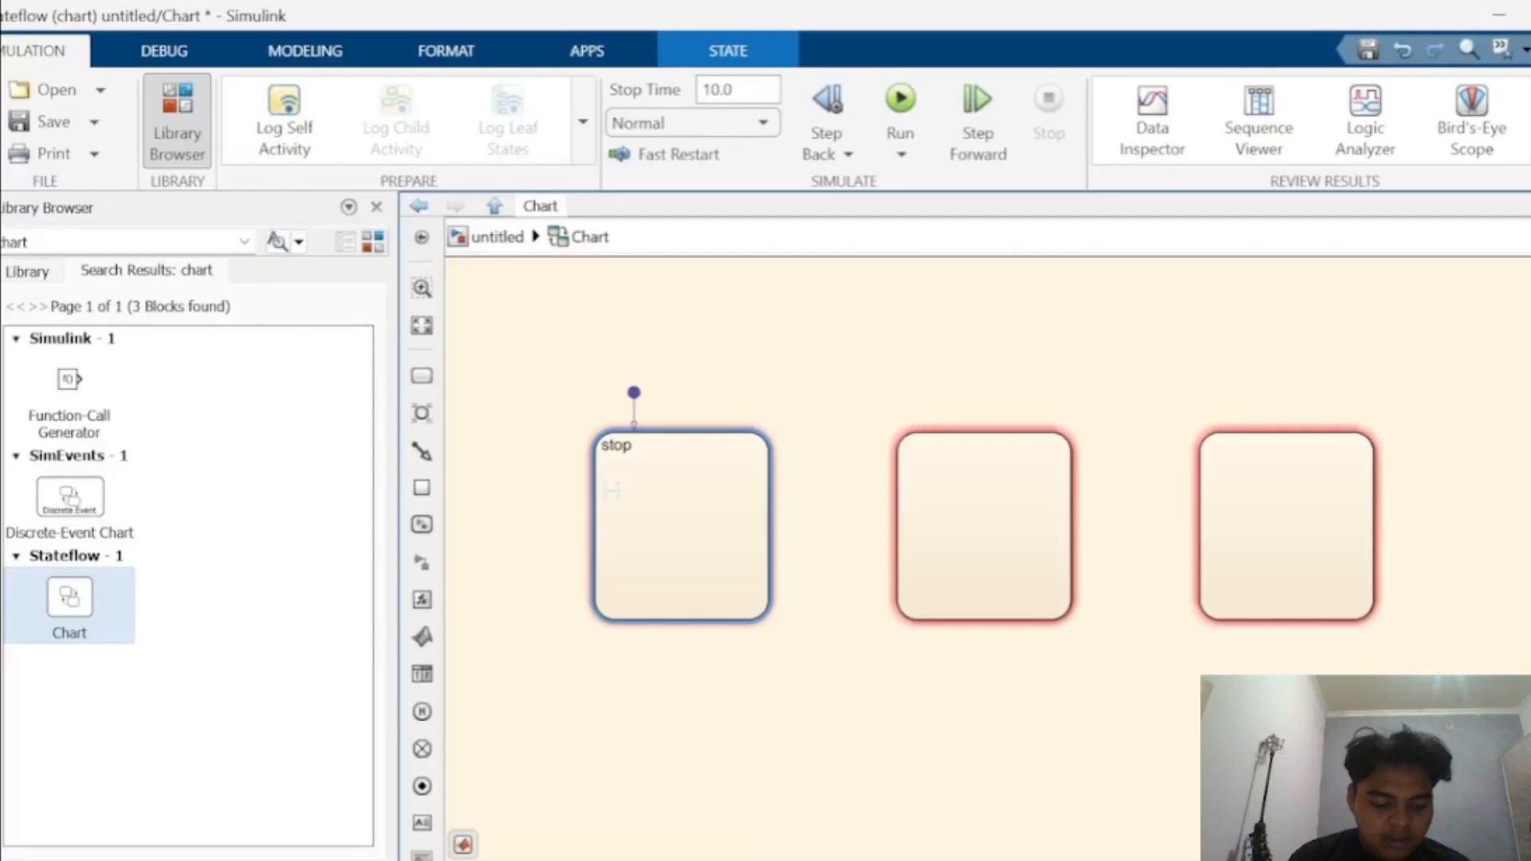
key("Return")
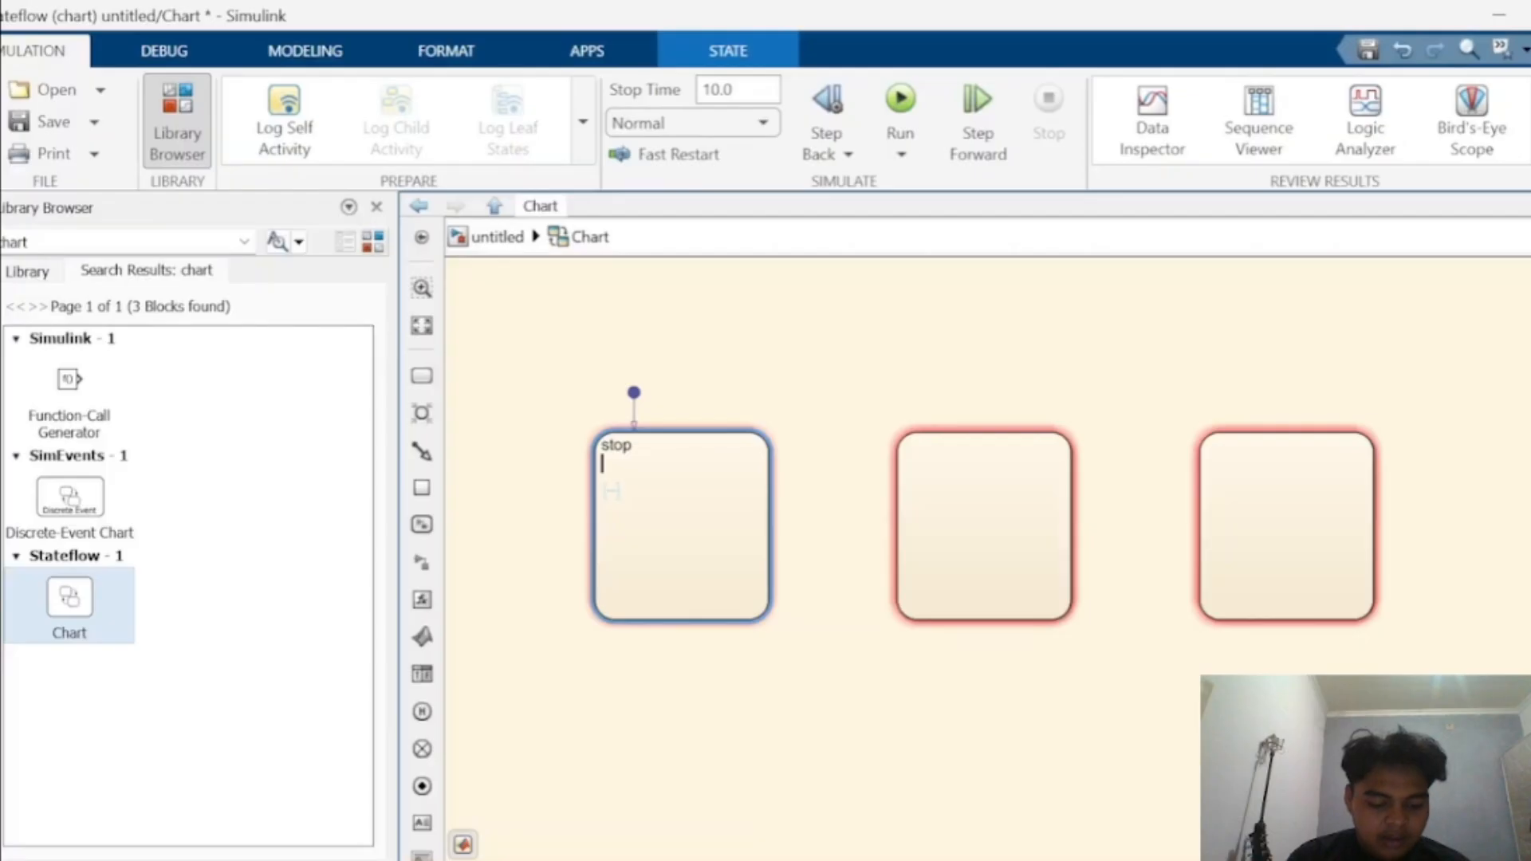
type("entry")
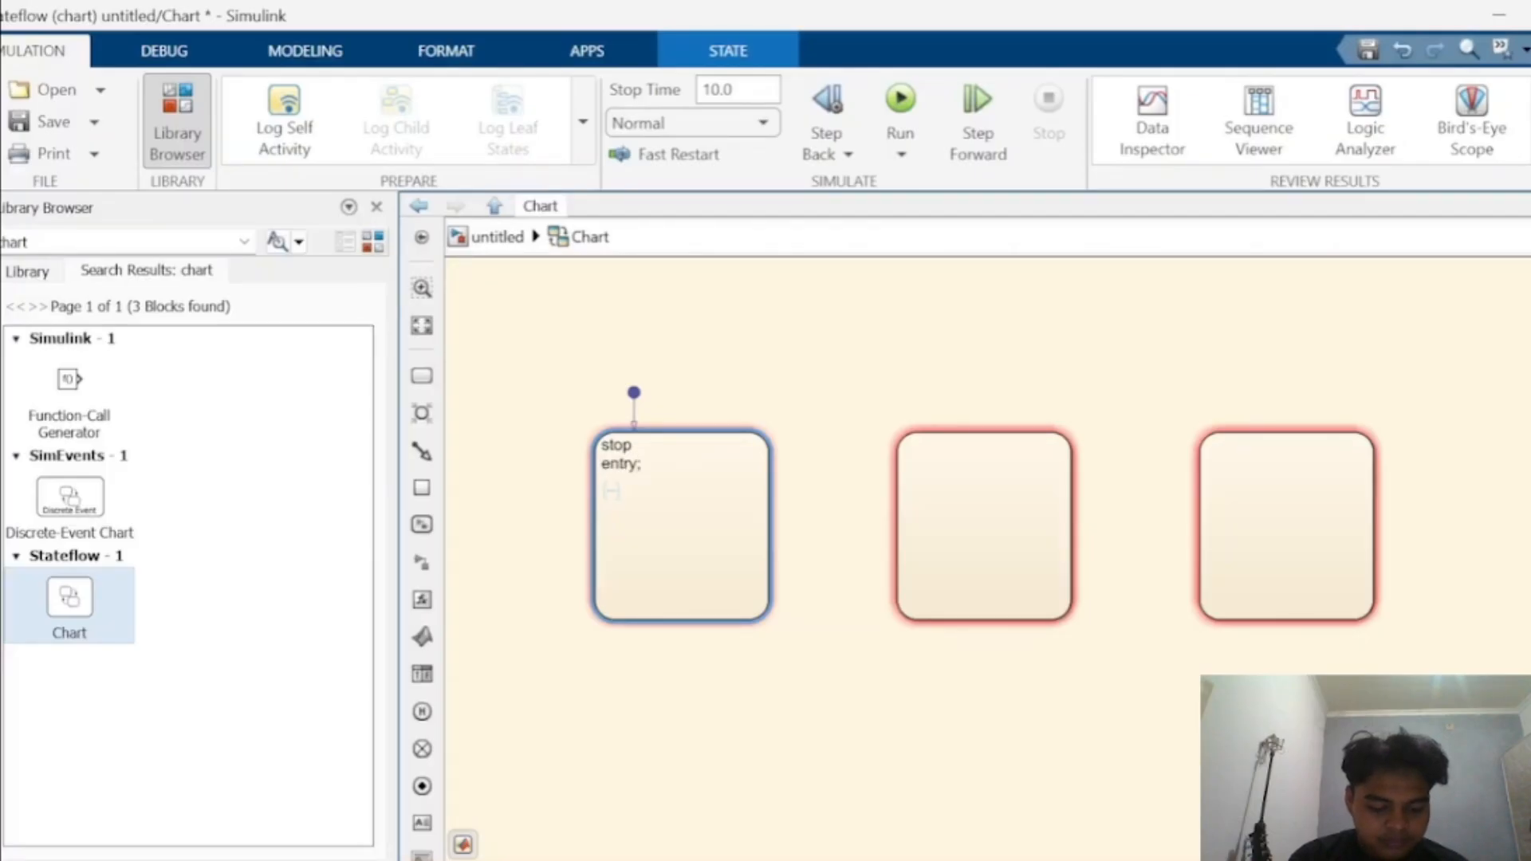
type(":")
key("Return")
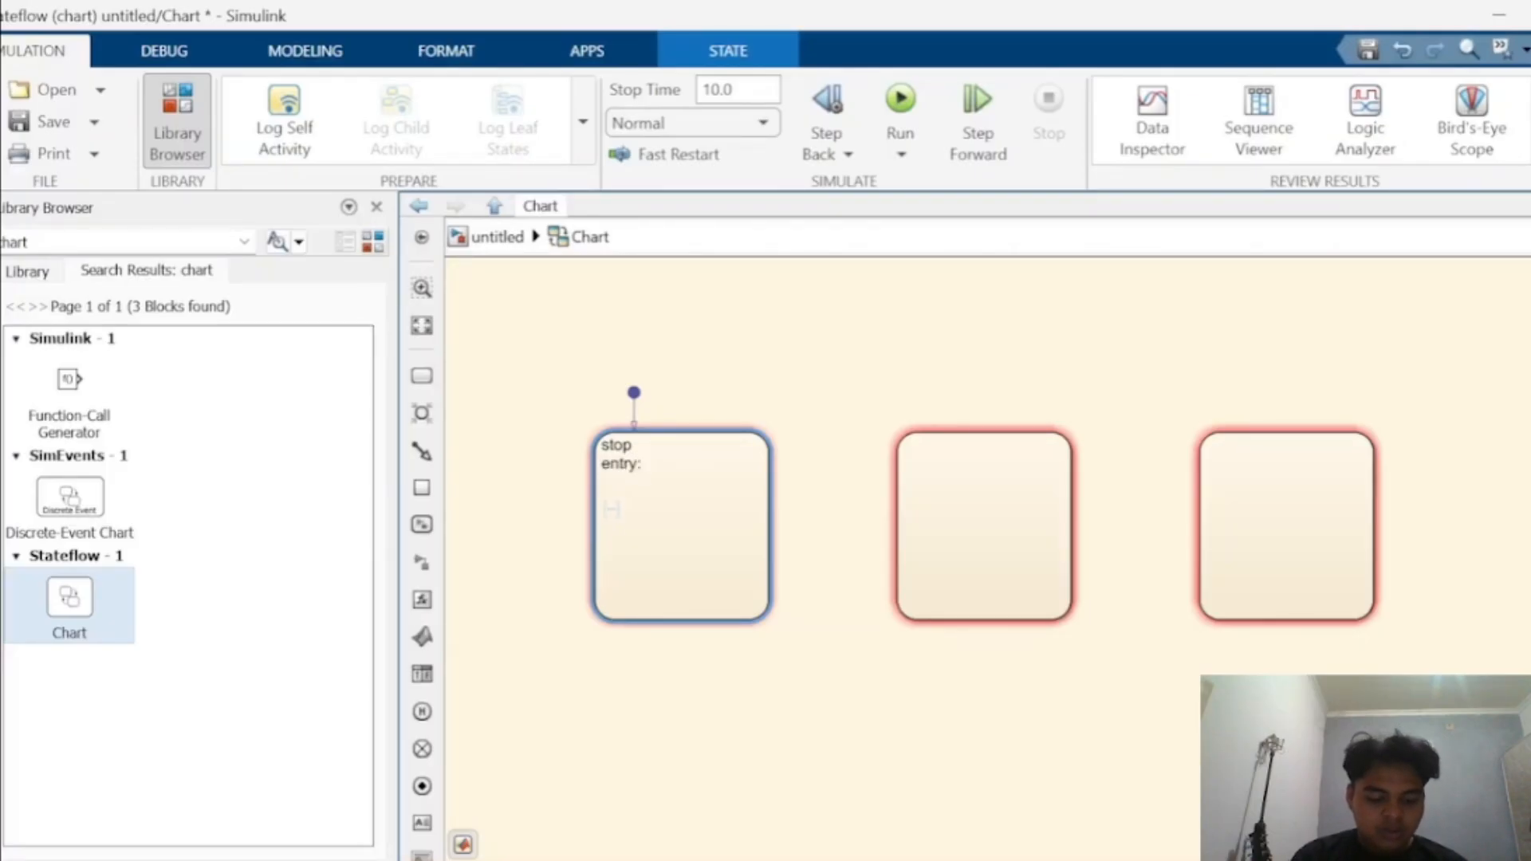
type("merah = ")
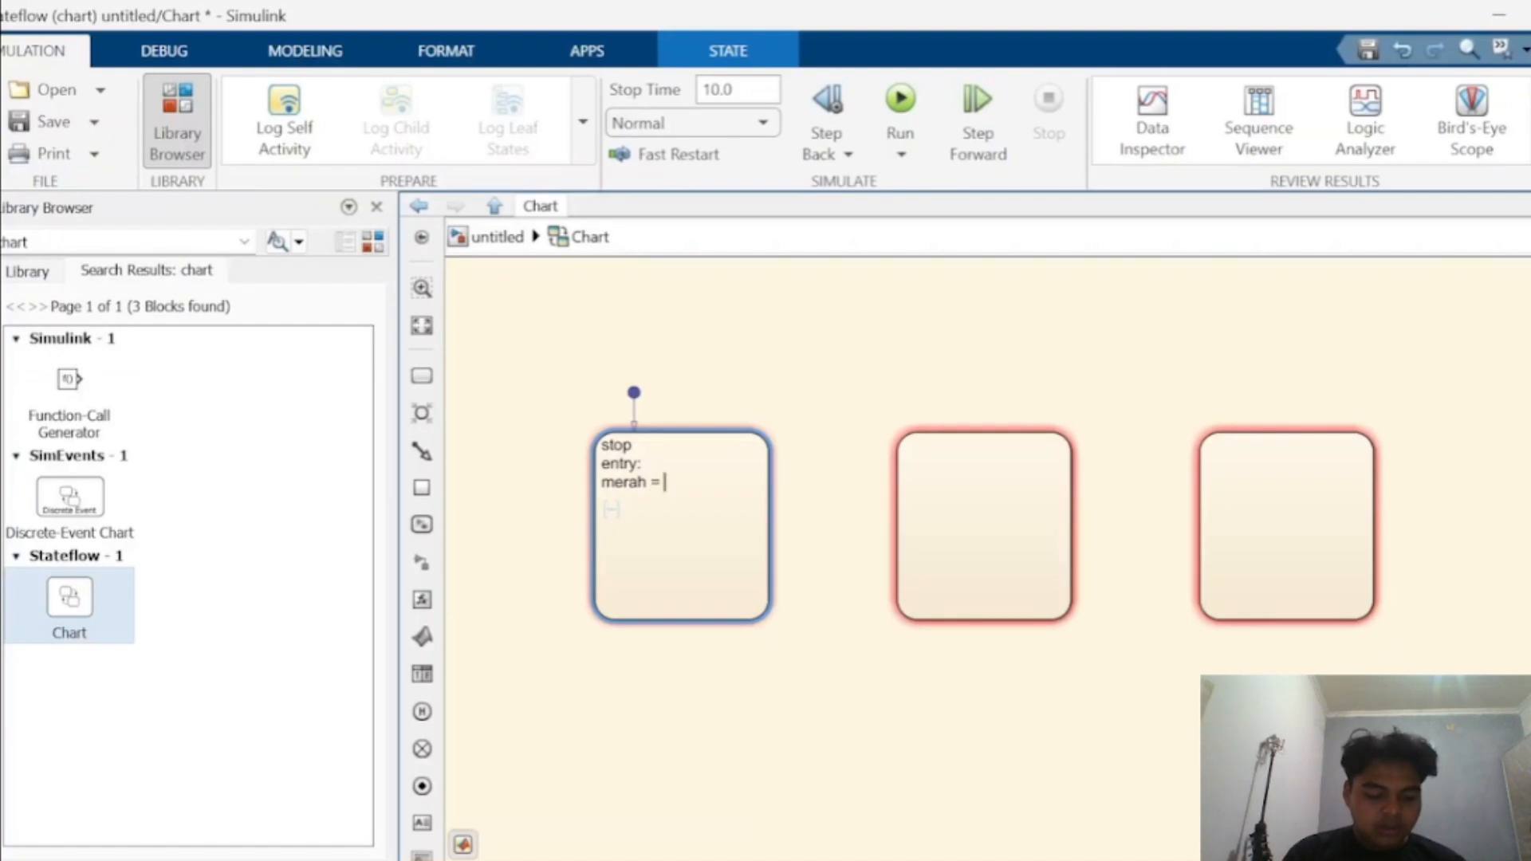
type("1;")
key("Return")
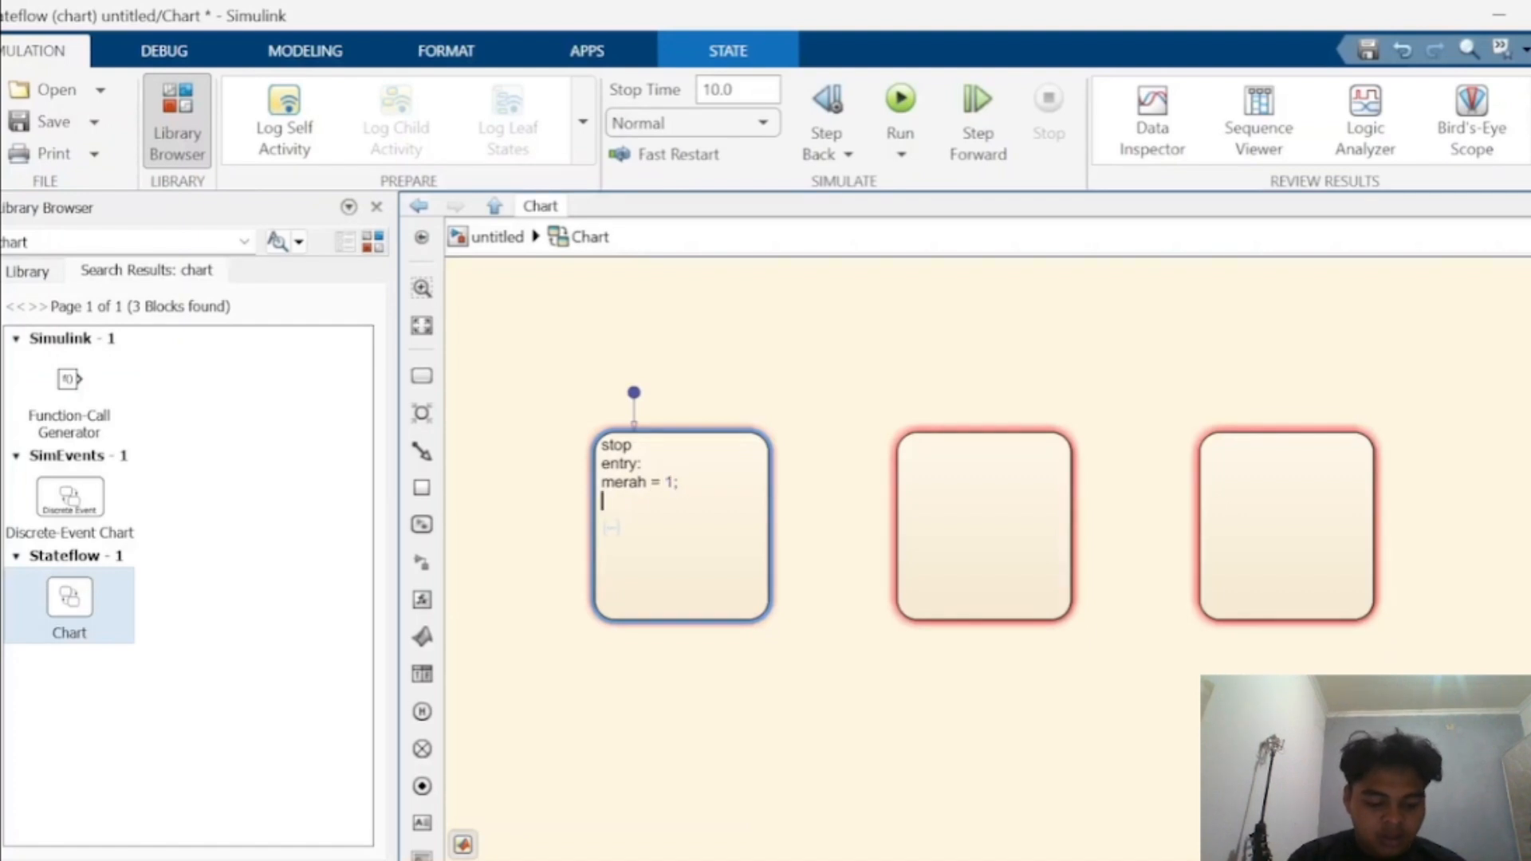
- Add kuning = 0; and hijau = 0; to the stop state's entry actions
type("kuning = ")
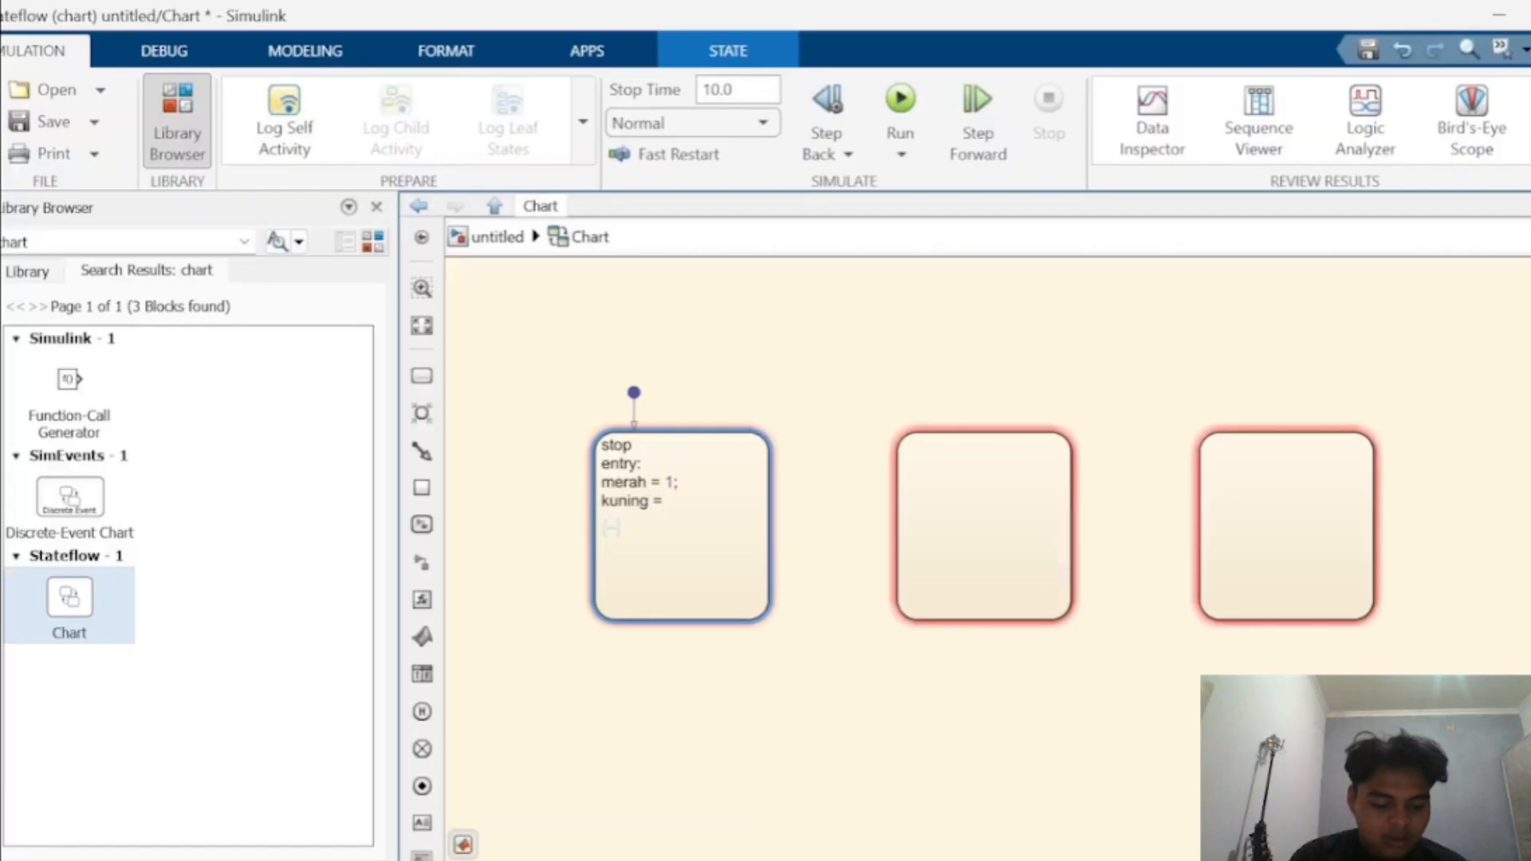
type("2;")
key("Return")
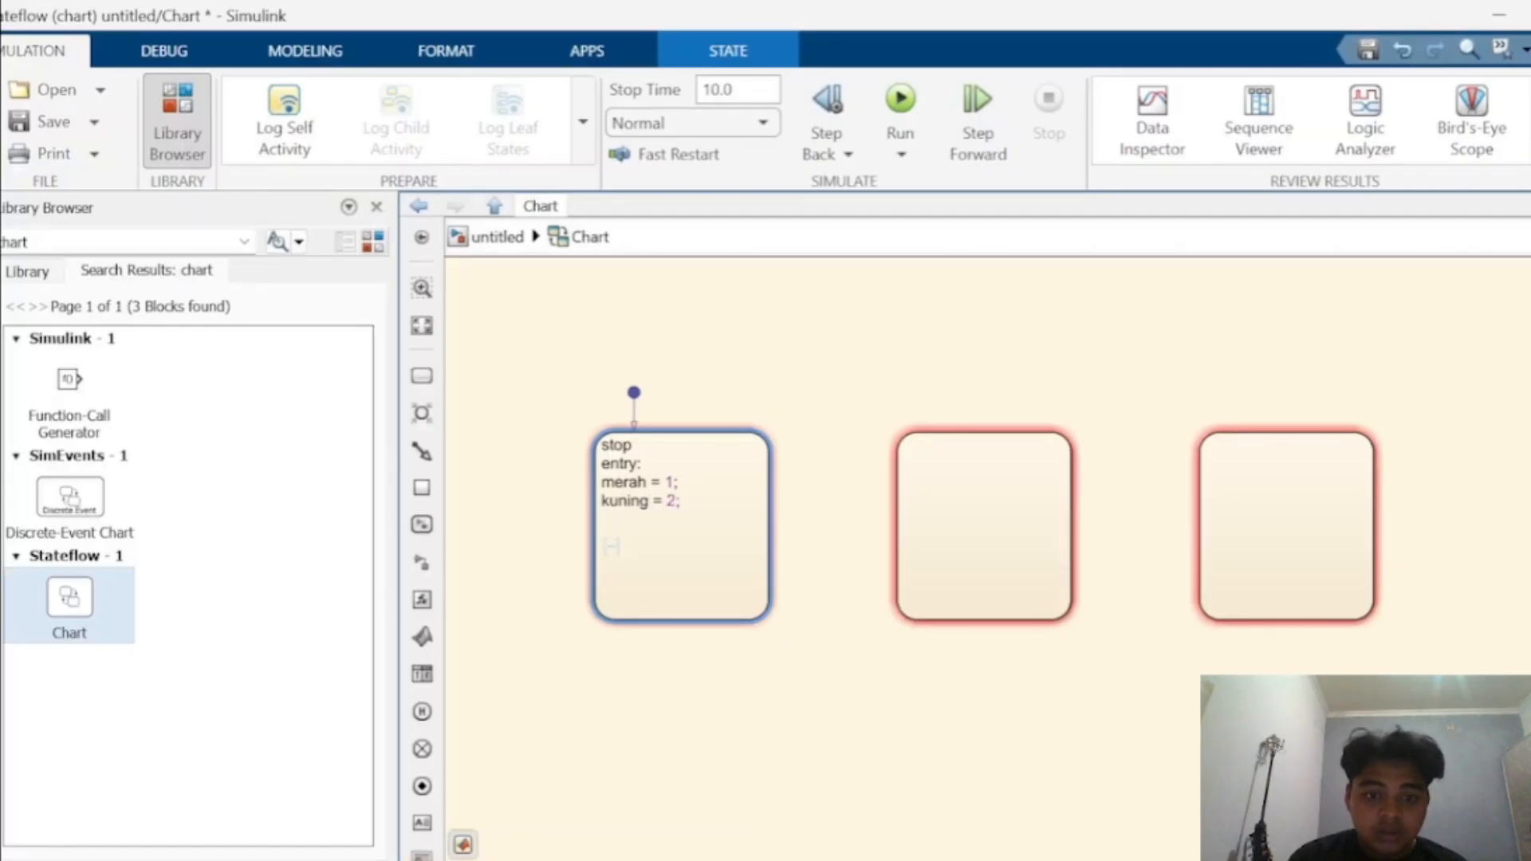
key("BackSpace")
key("BackSpace")
key("BackSpace")
type("0;")
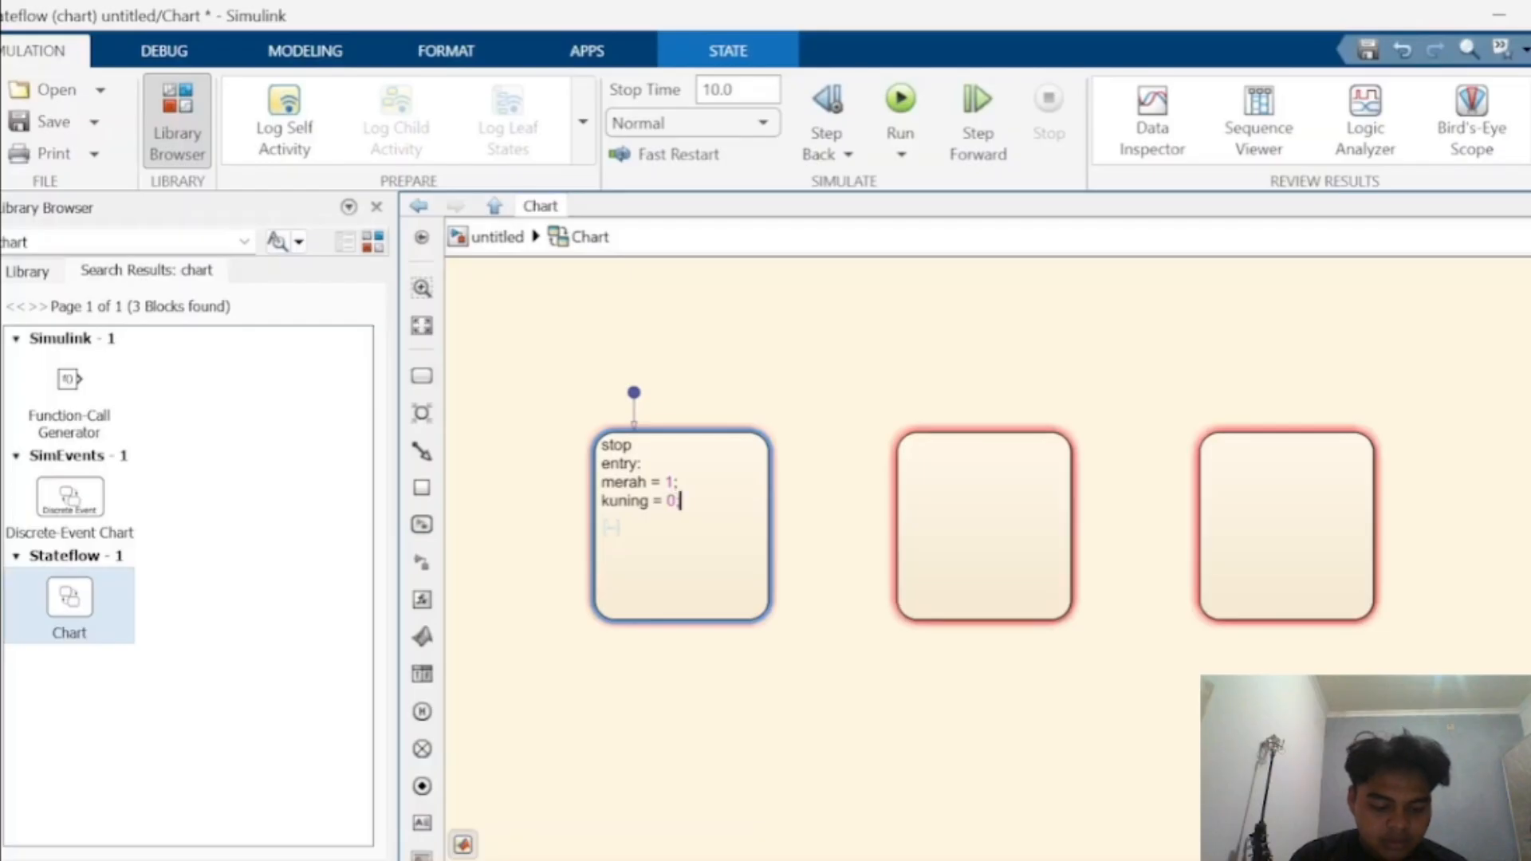
key("Return")
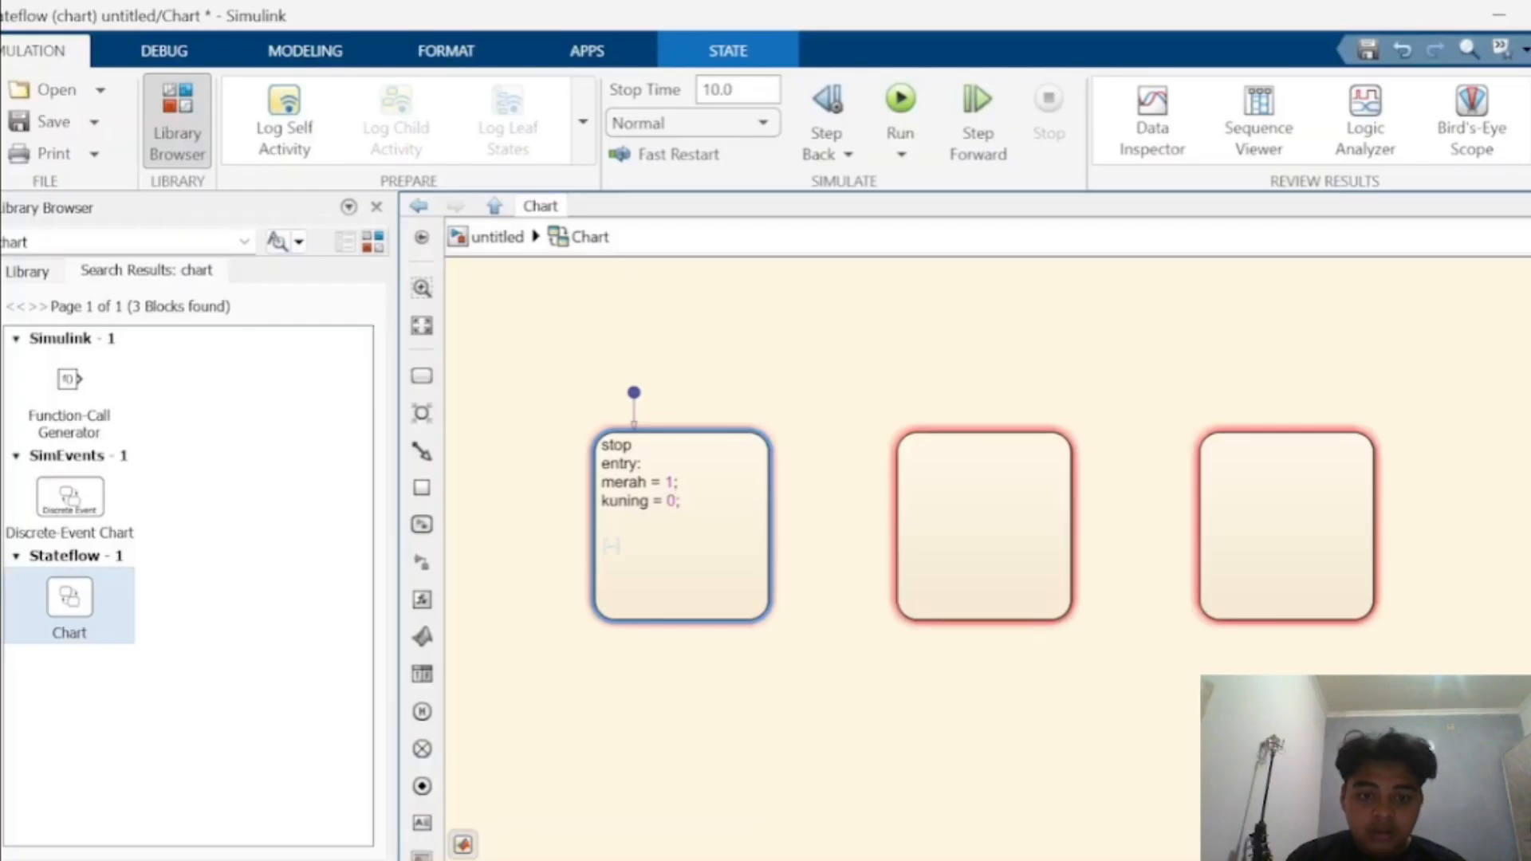
type("hijau")
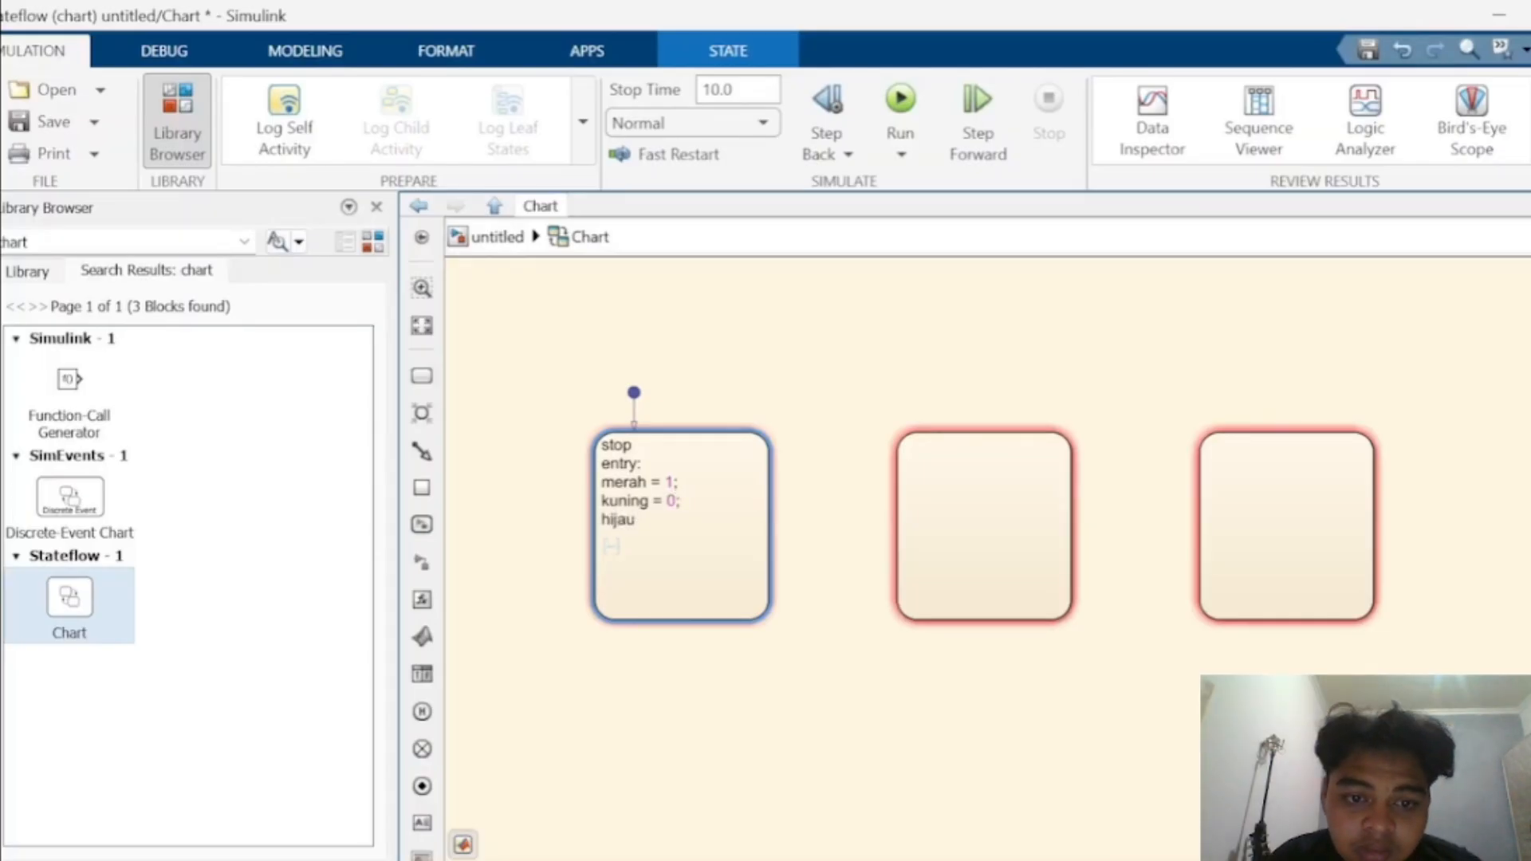
type(" =")
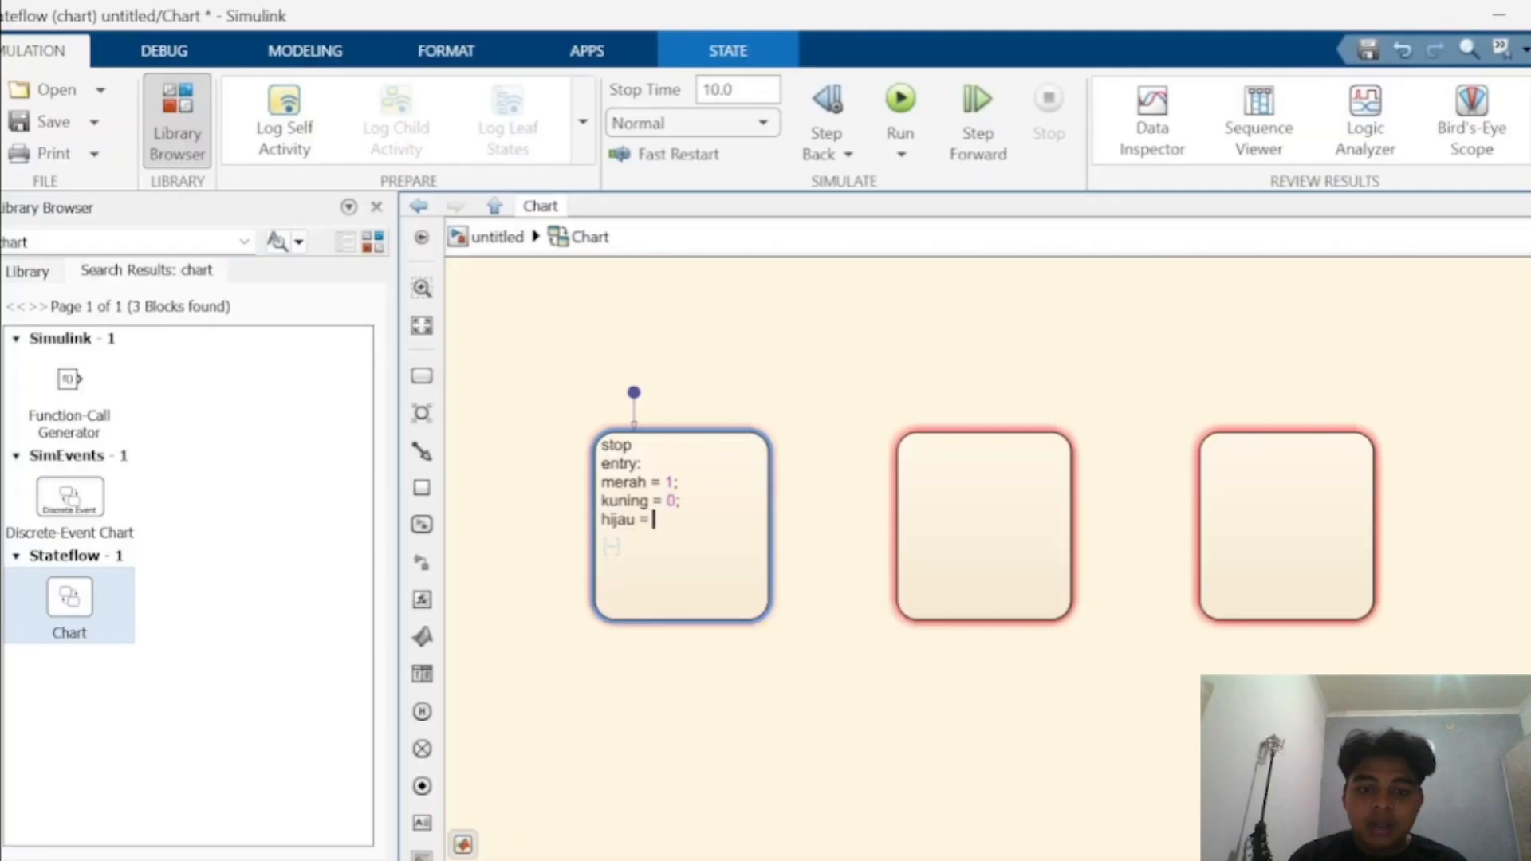
type(" 0;")
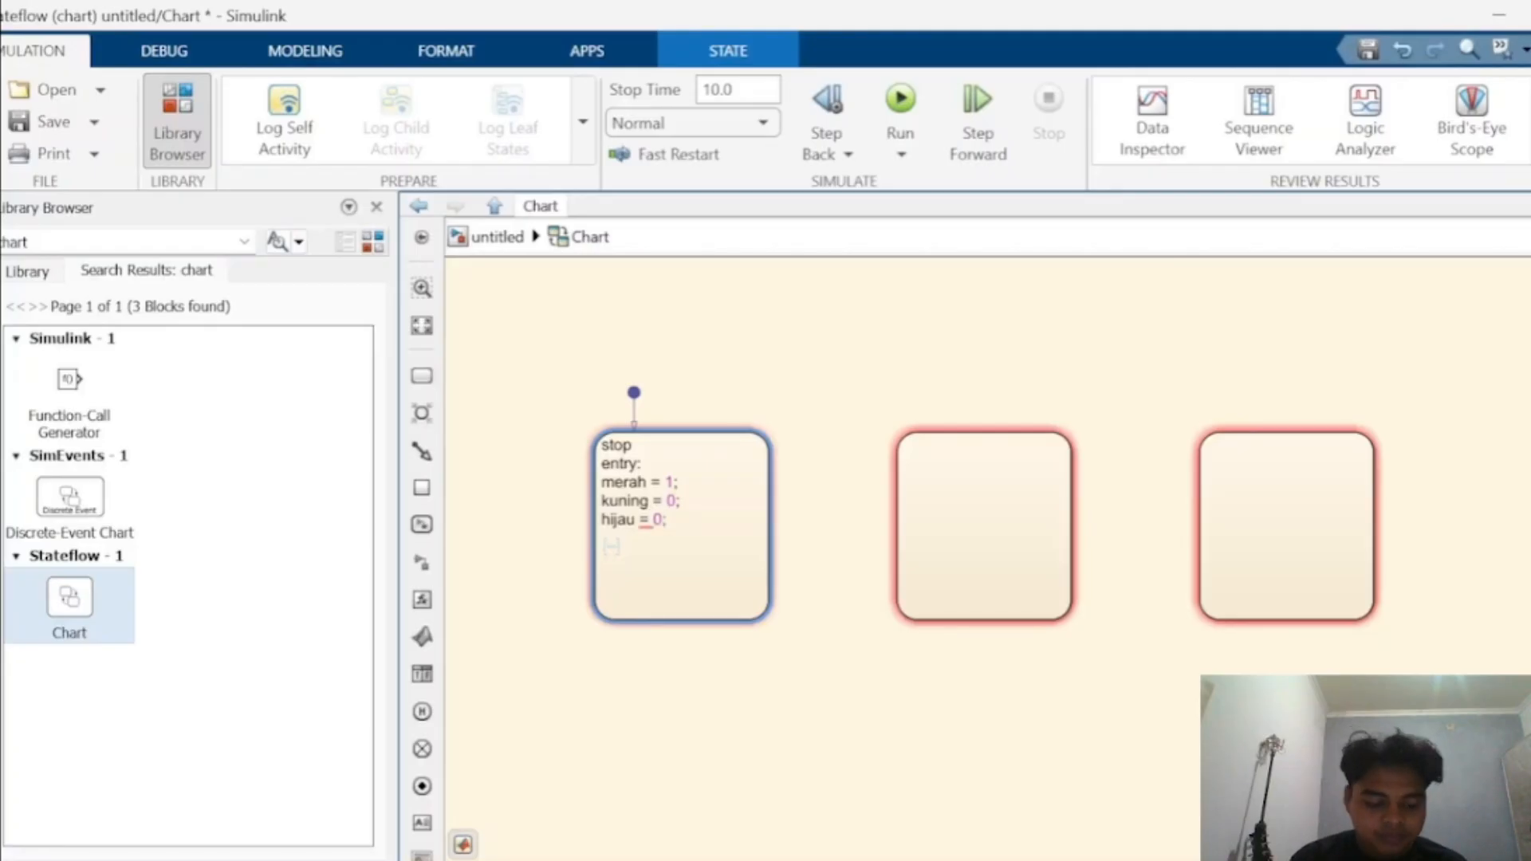
- Copy the stop state's whole label into the second state
key("ctrl+a")
key("ctrl+c")
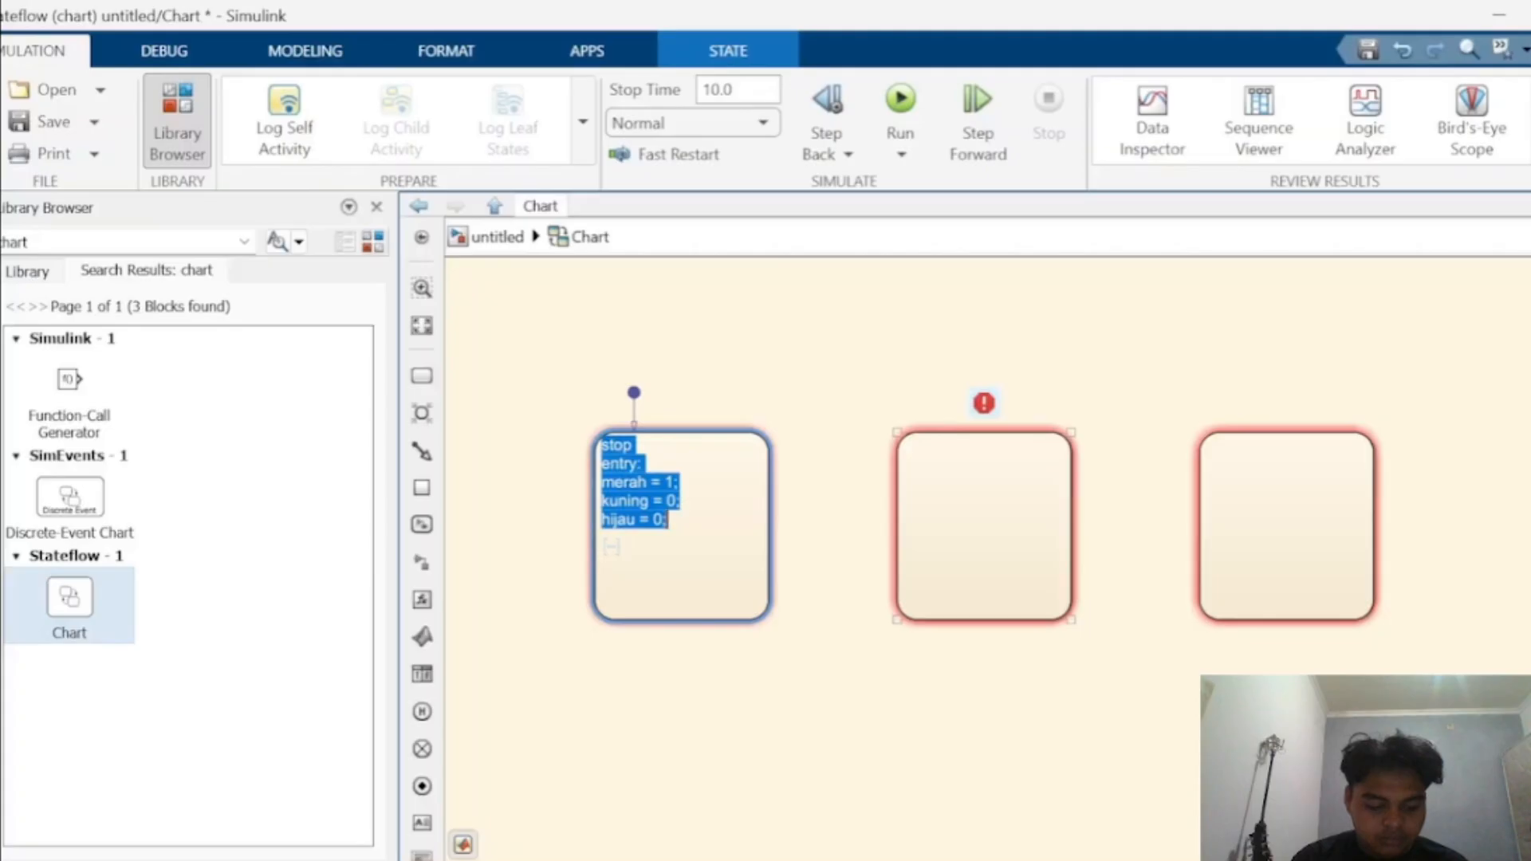
left_click(985, 526)
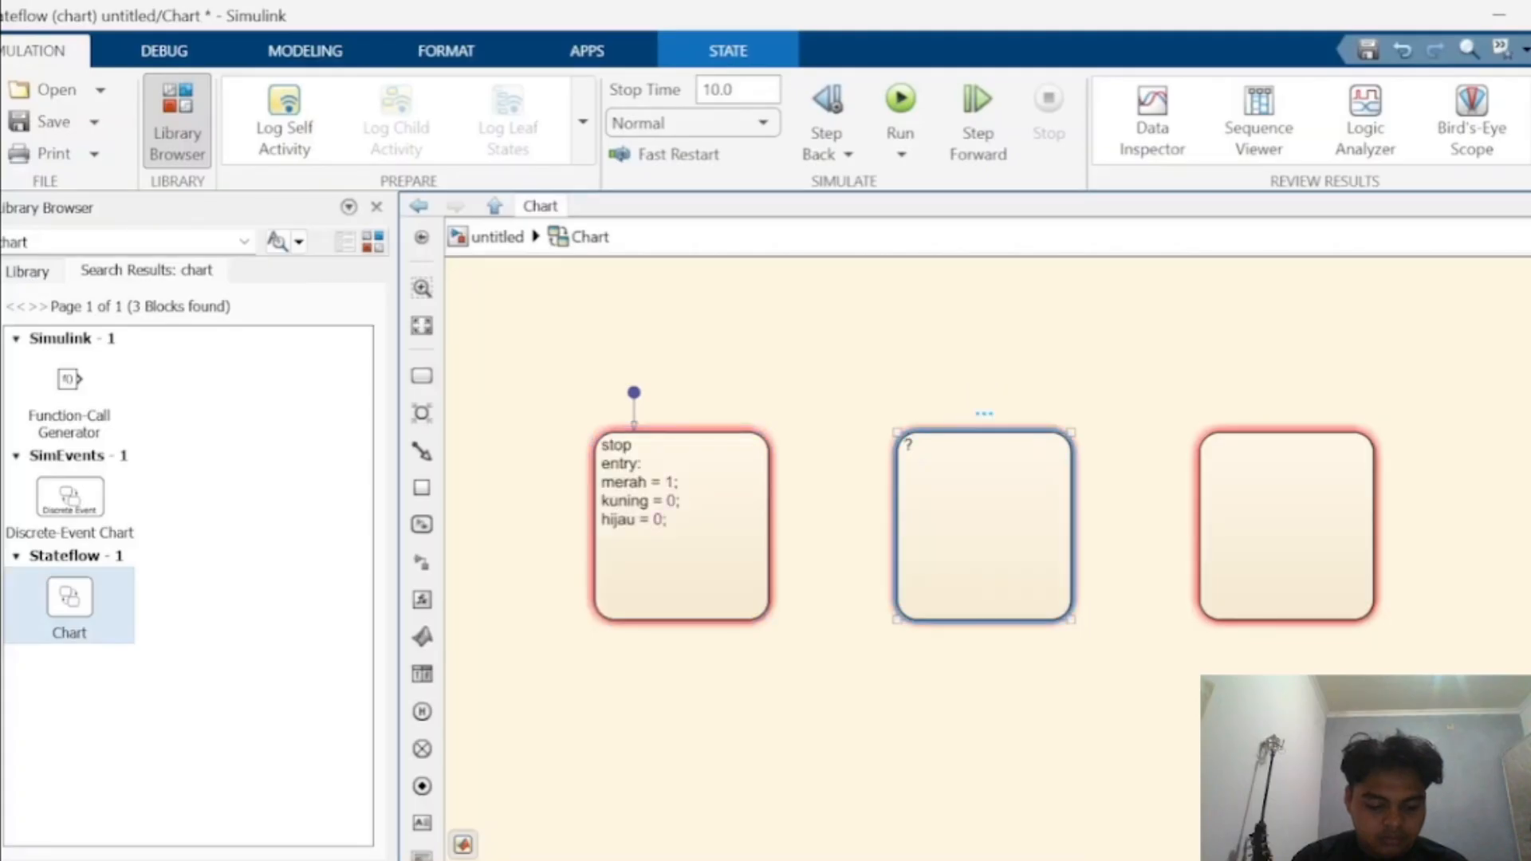
left_click(914, 546)
key("ctrl+v")
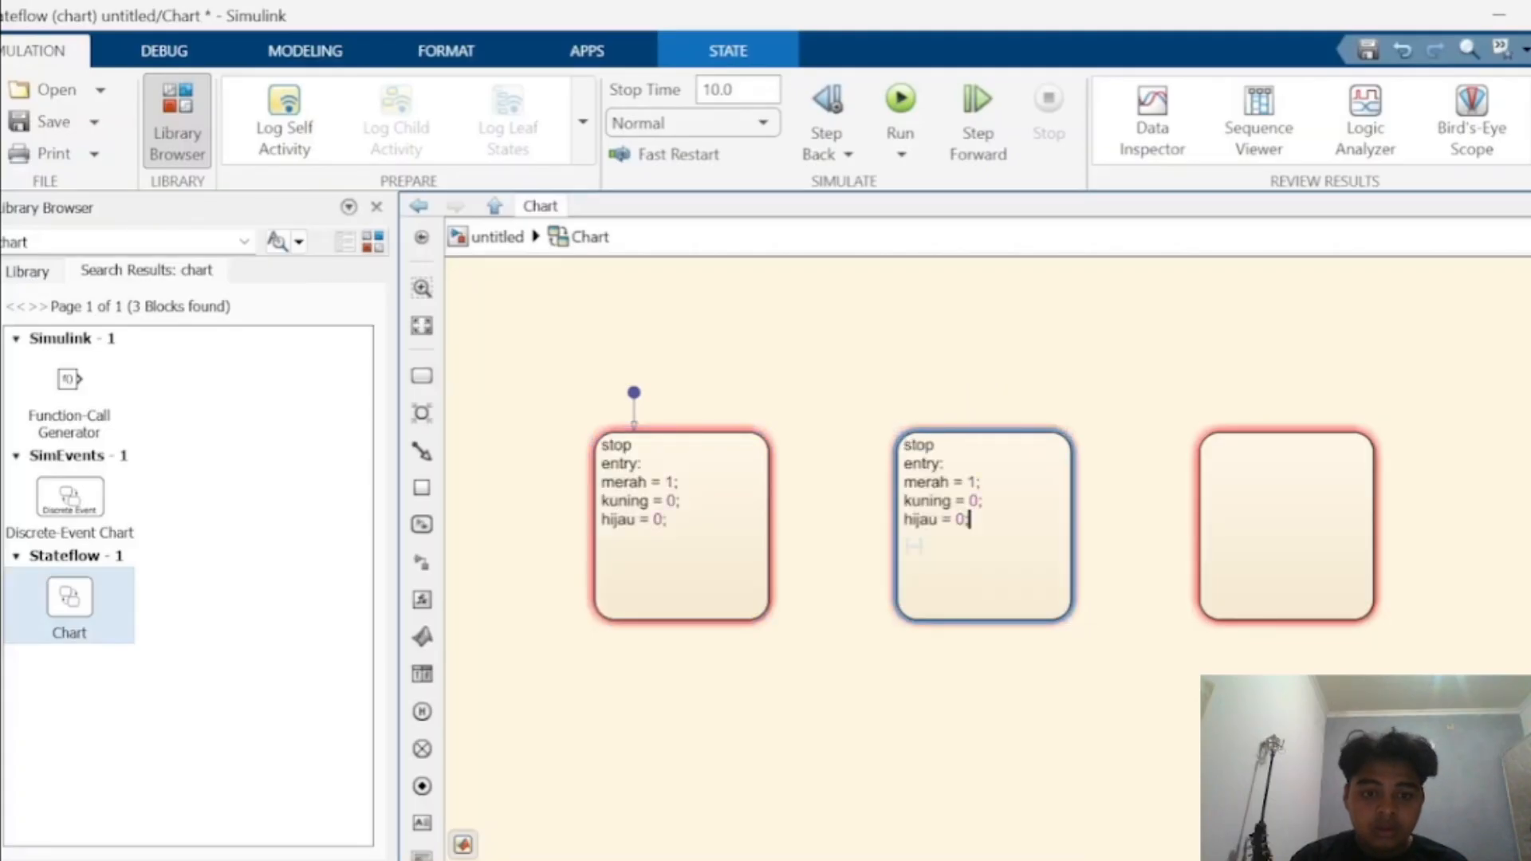
- Rename the second state to hatihati
key("BackSpace")
key("BackSpace")
key("BackSpace")
key("BackSpace")
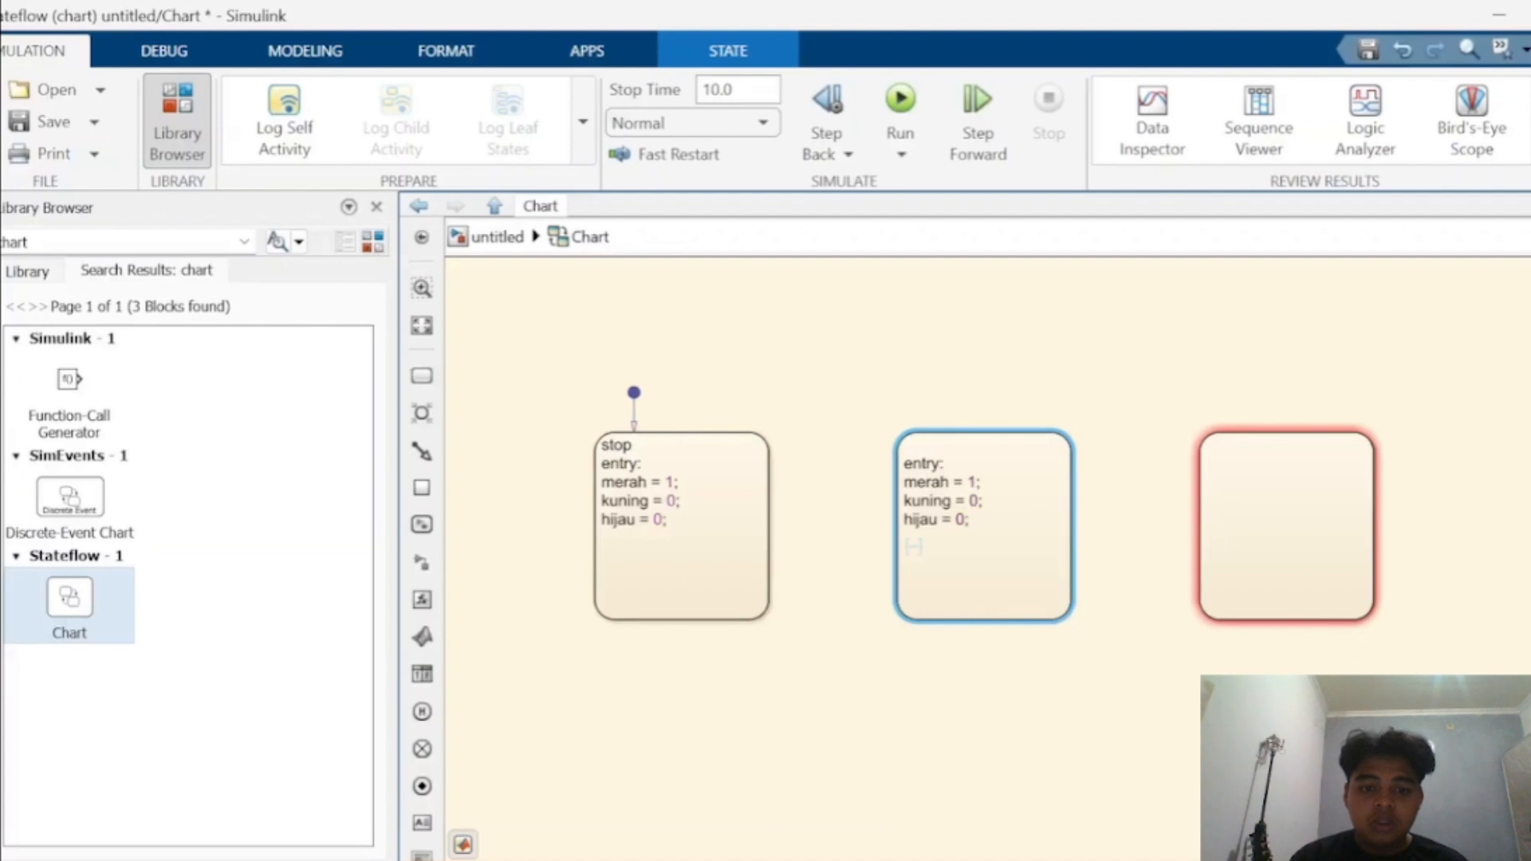
type("hatihati")
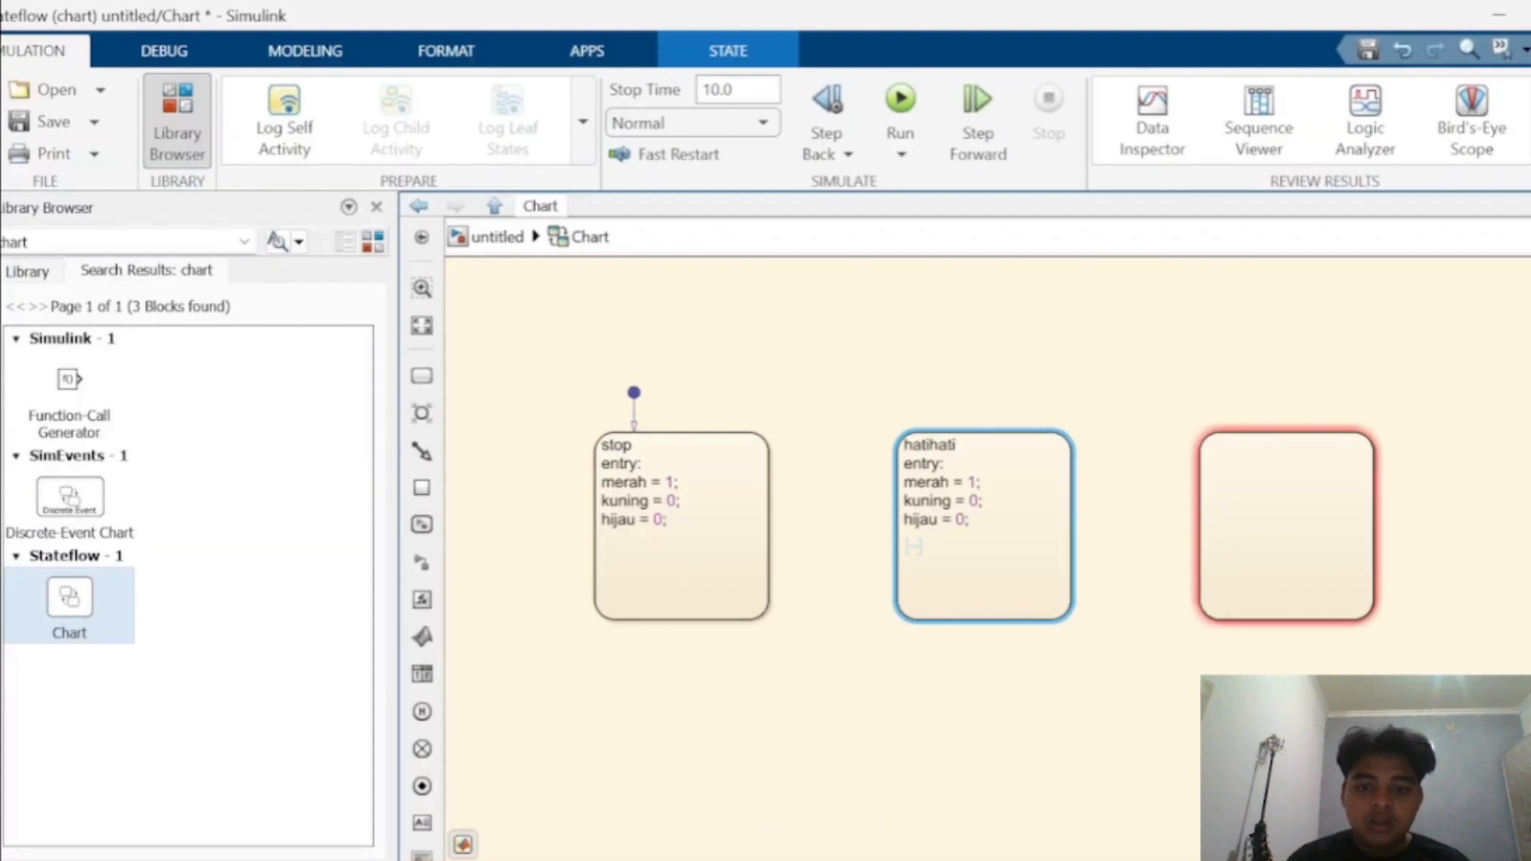
- Set merah = 0 and kuning = 1 in the hatihati state's entry actions
left_click(977, 482)
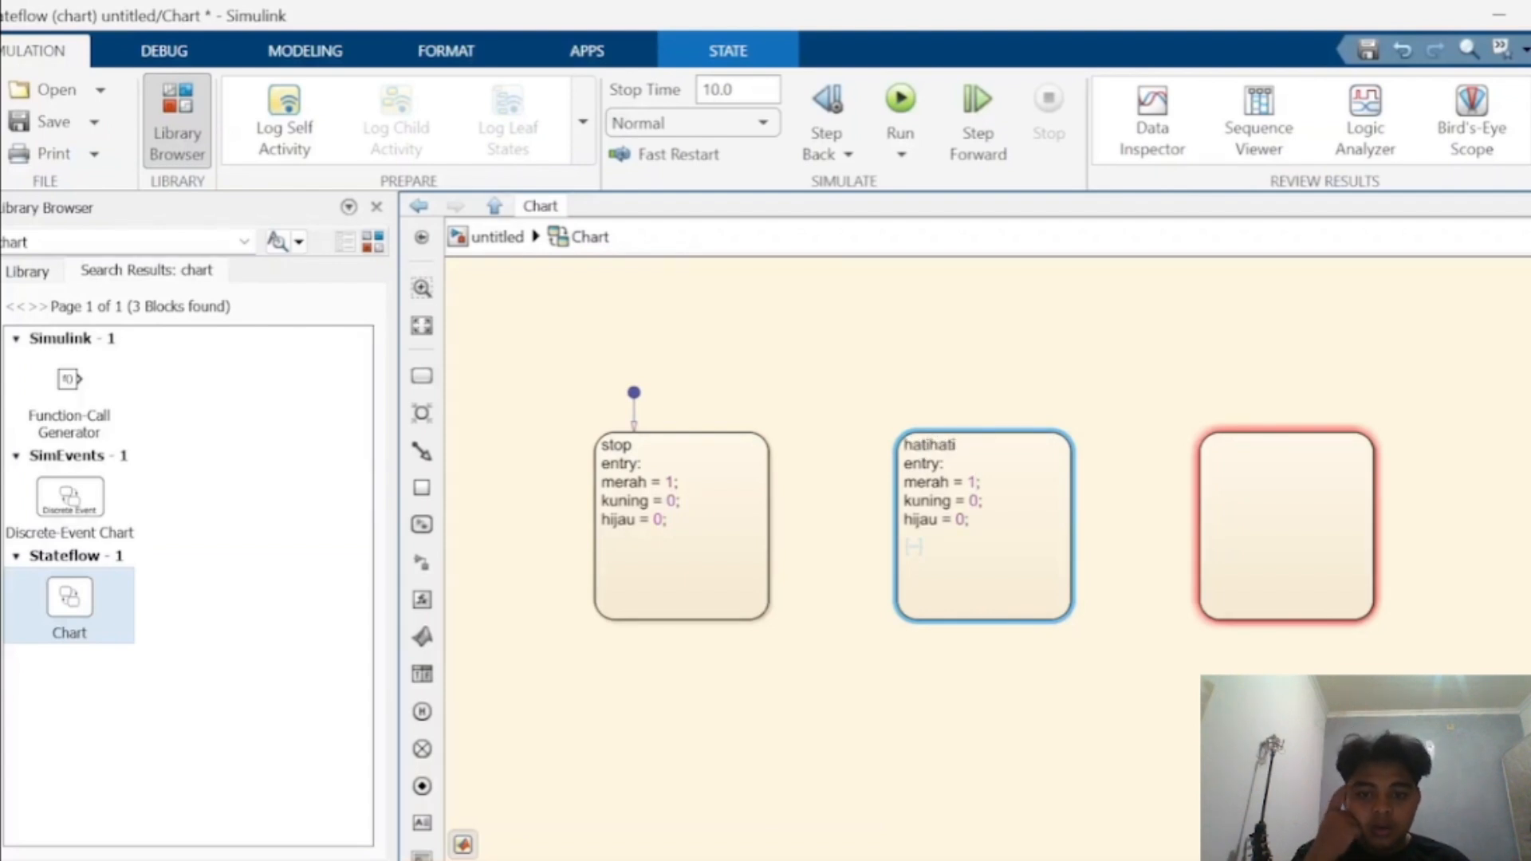
key("BackSpace")
type("0")
left_click(979, 501)
key("BackSpace")
type("1")
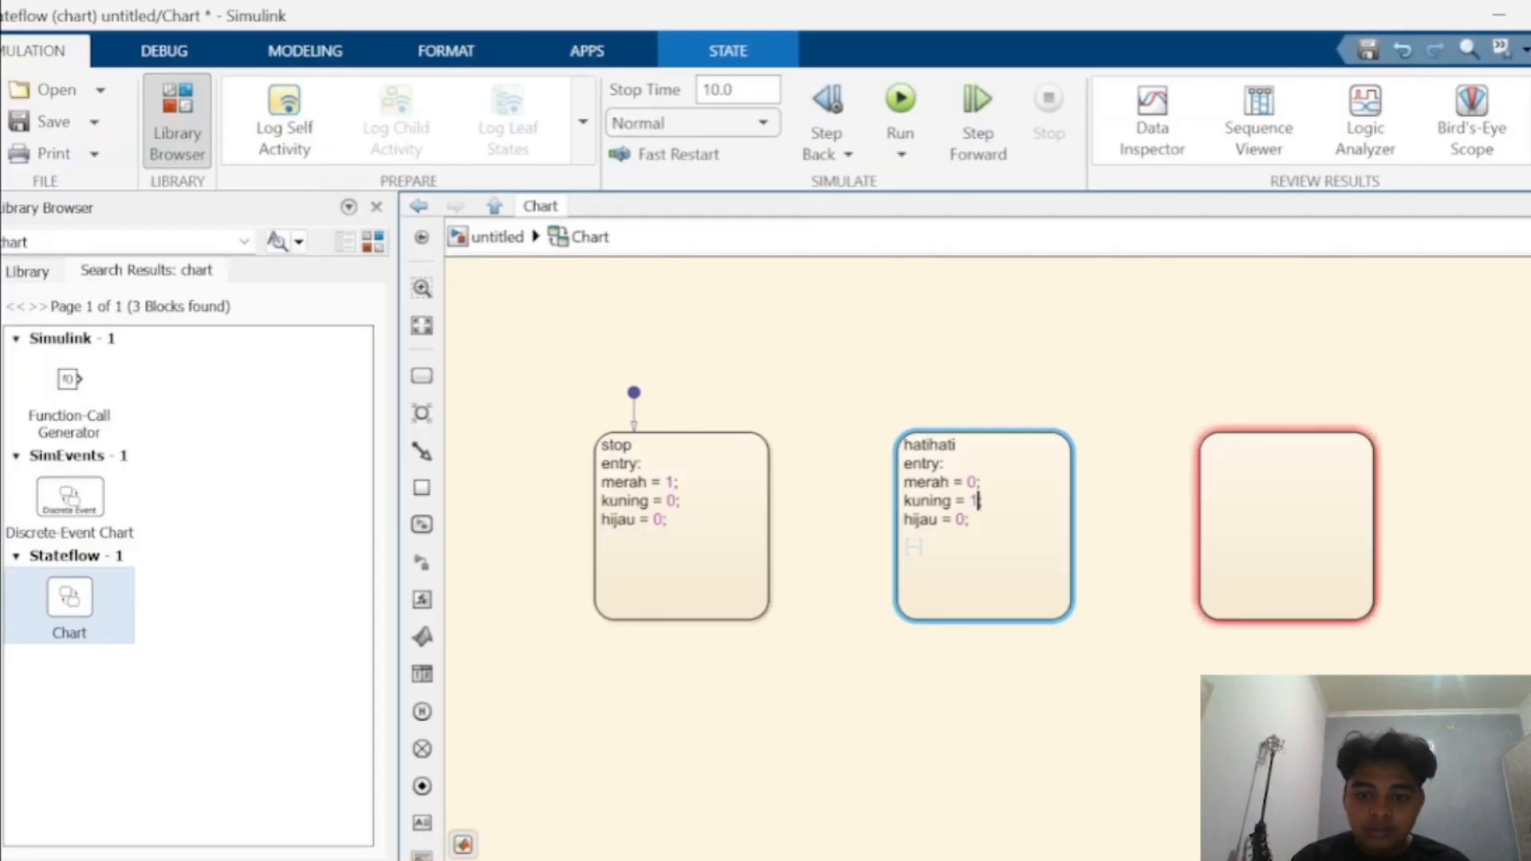
- Copy the hatihati state's whole label into the third state
key("ctrl+a")
key("ctrl+c")
left_click(1286, 522)
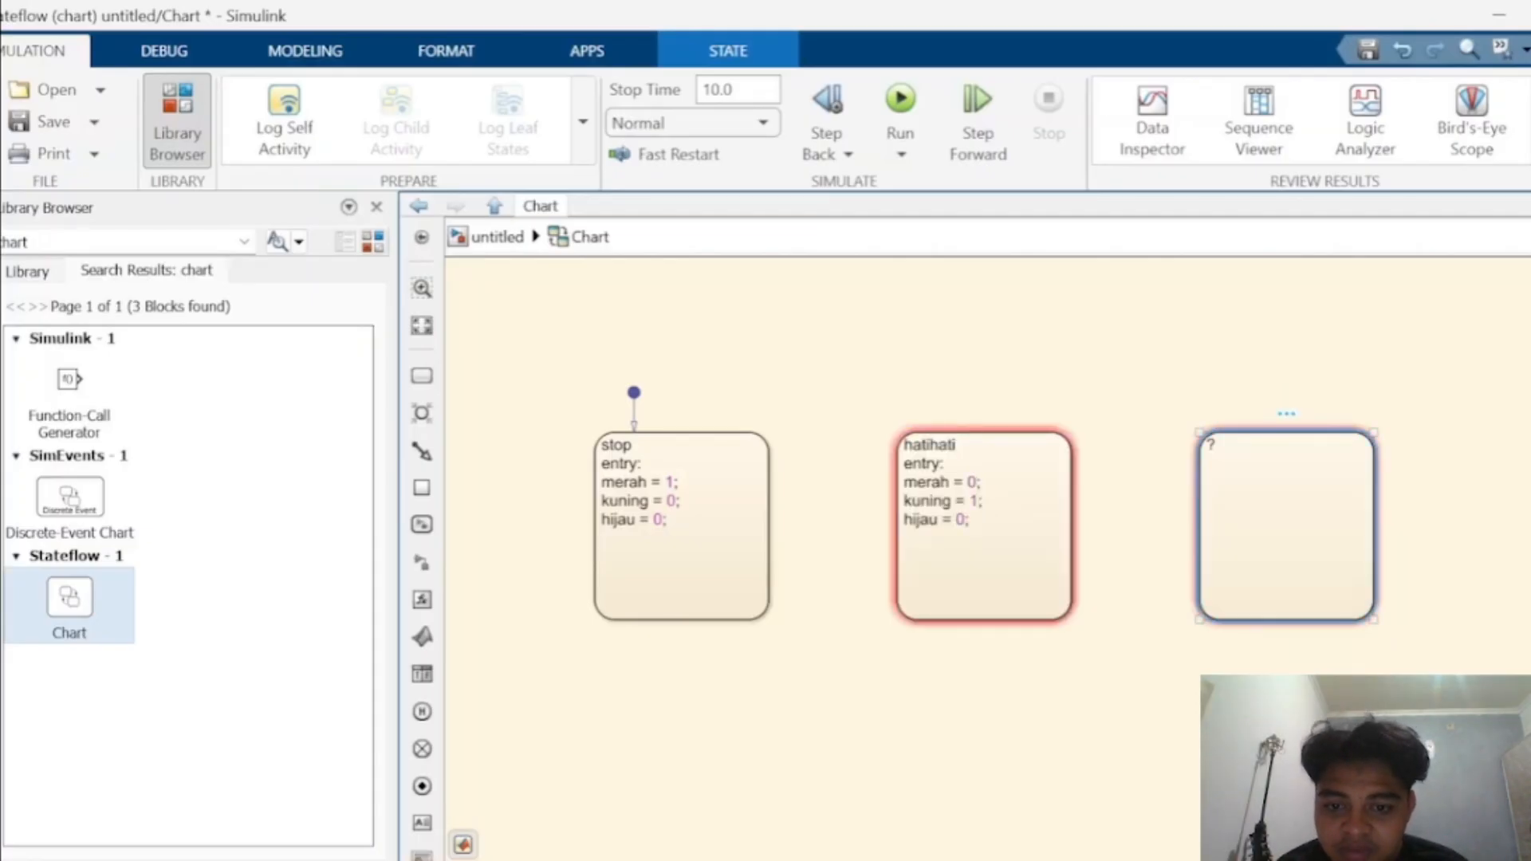
left_click(1211, 445)
key("ctrl+v")
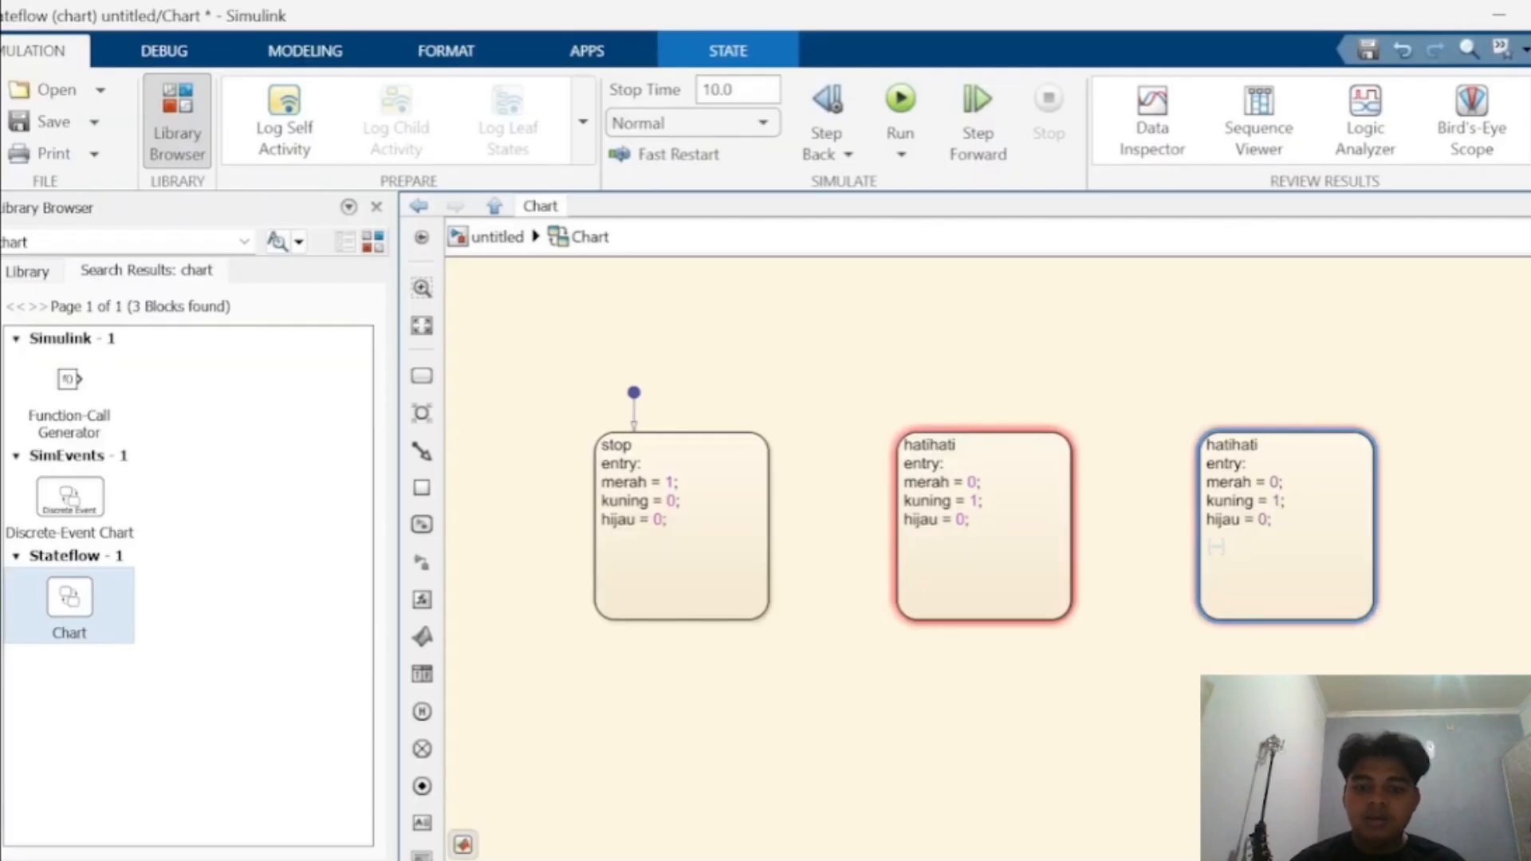
- Rename the third state to jalan
left_click(1260, 445)
key("BackSpace")
key("BackSpace")
key("BackSpace")
key("BackSpace")
key("BackSpace")
key("BackSpace")
key("BackSpace")
key("BackSpace")
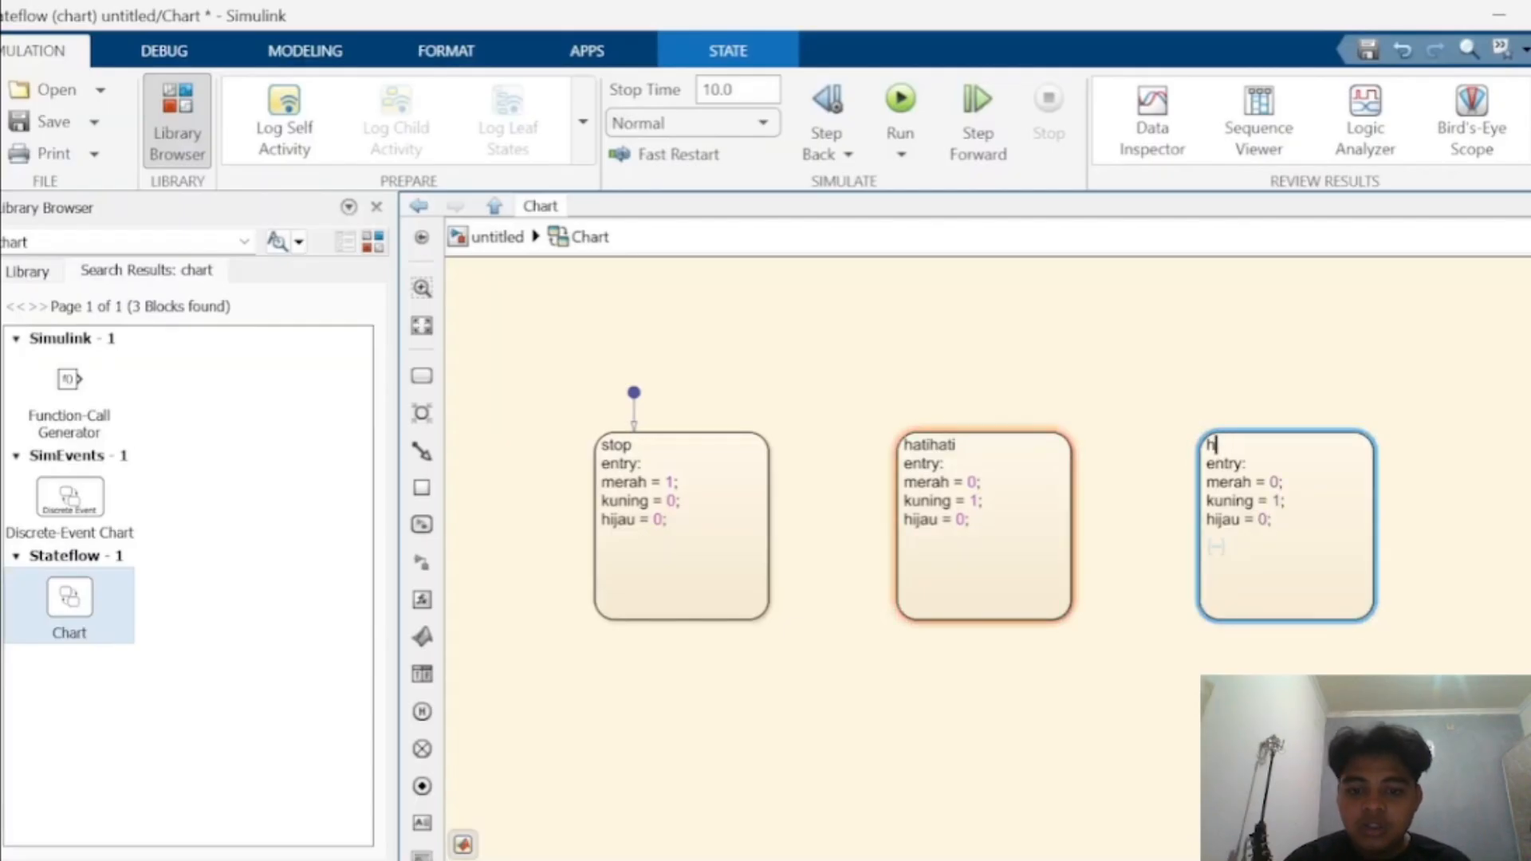
type("jalan")
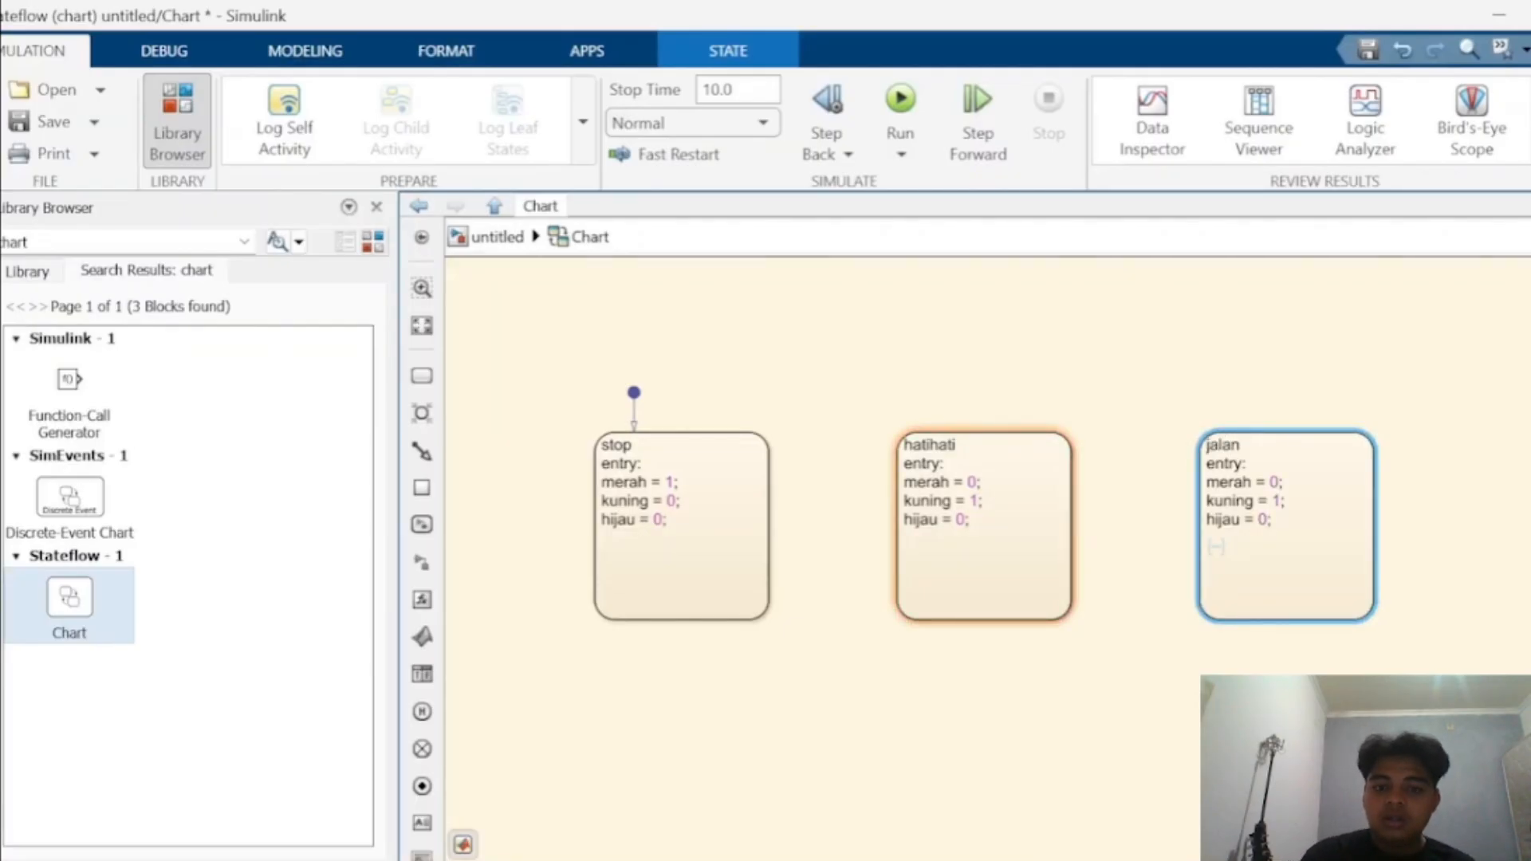
- Set merah = 0, kuning = 0 and hijau = 1 in the jalan state's entry actions
left_click(1278, 482)
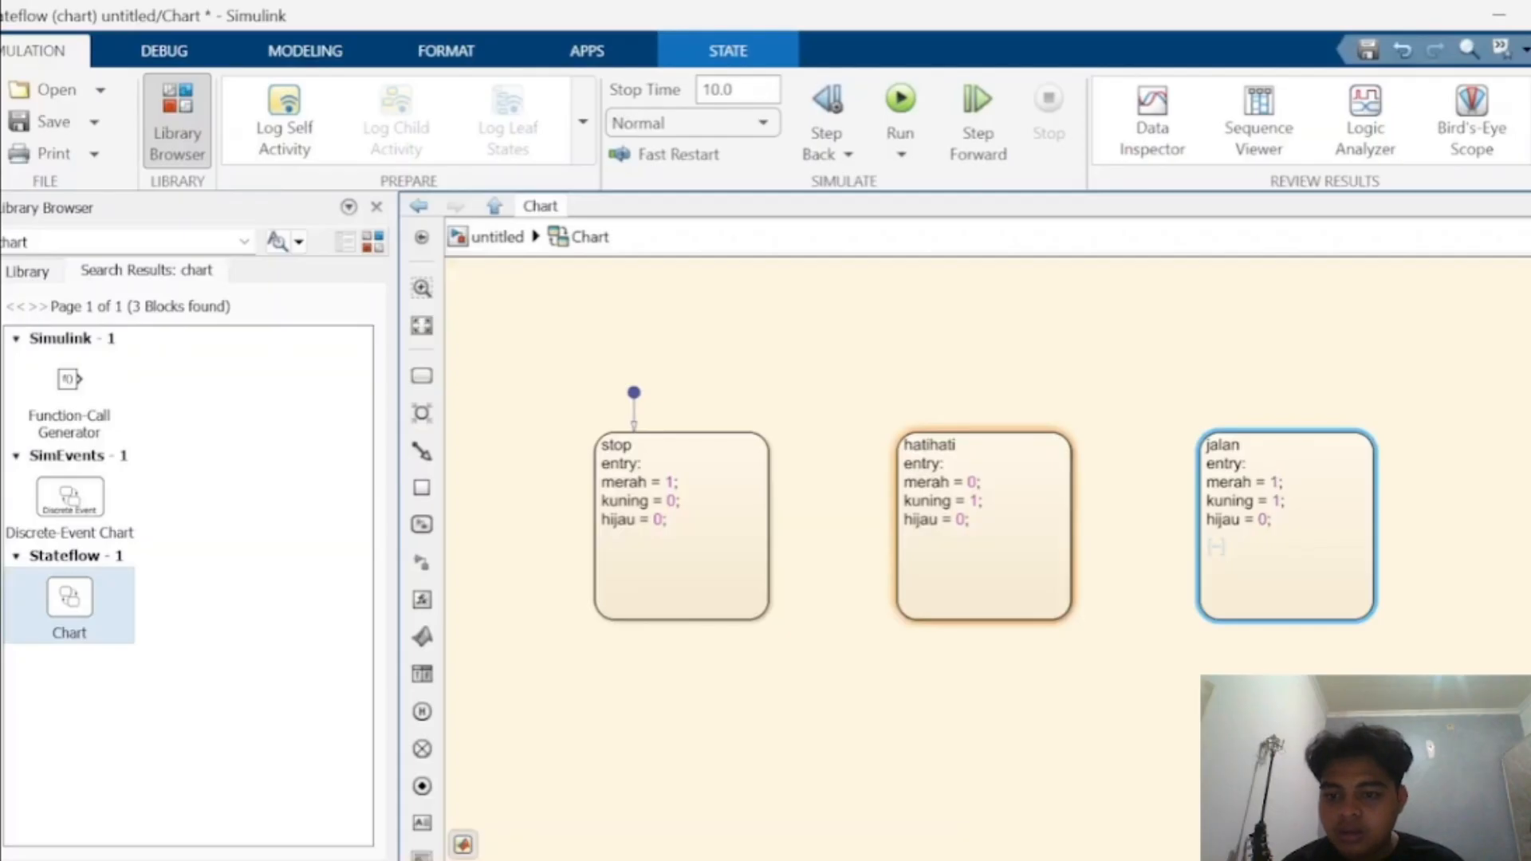
key("BackSpace")
type("0")
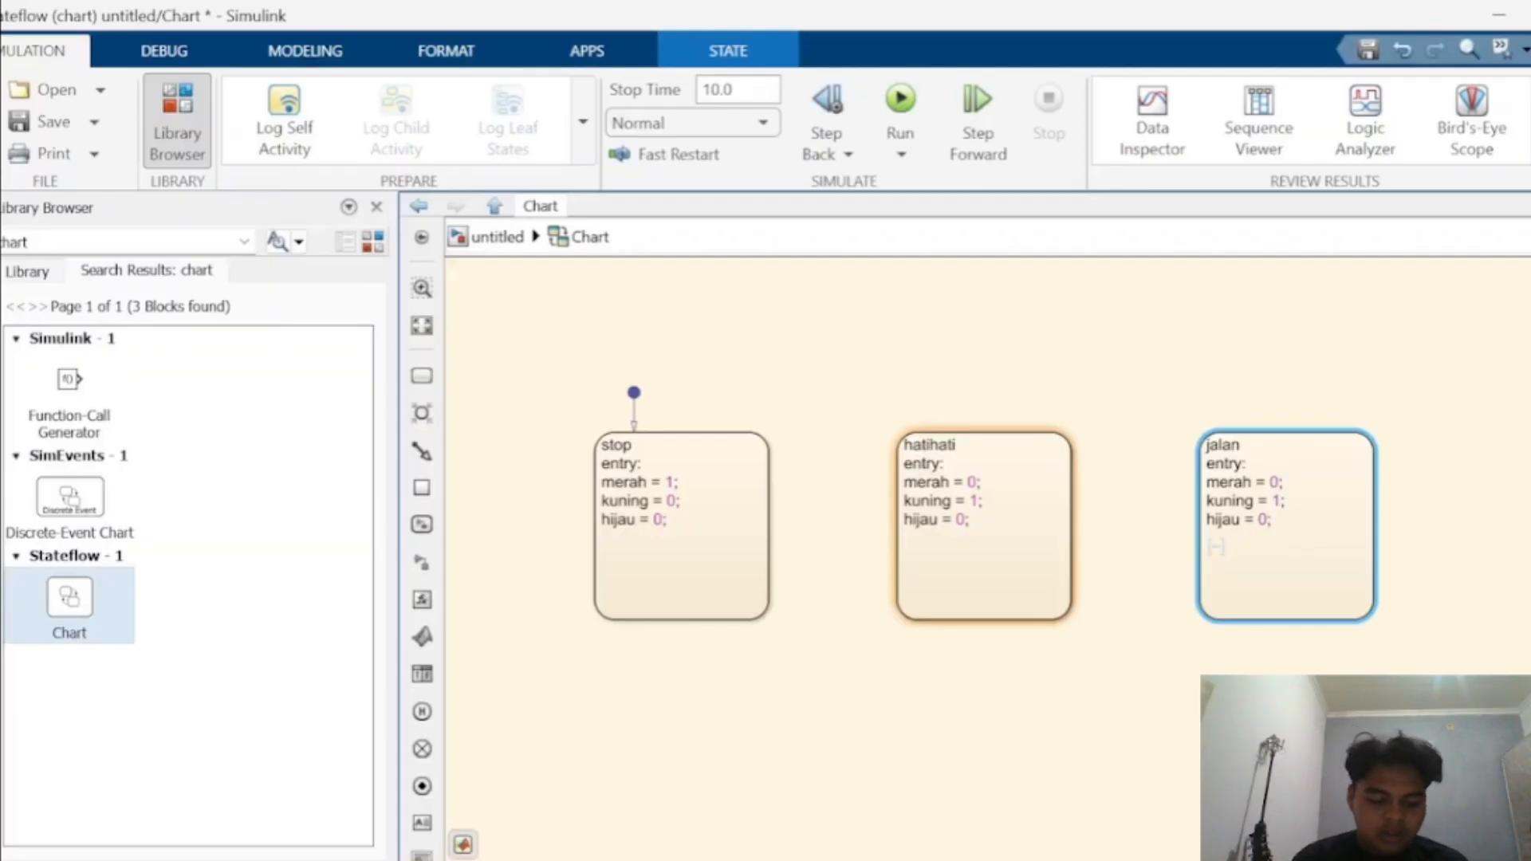
key("Down")
key("BackSpace")
type("0")
key("Down")
key("BackSpace")
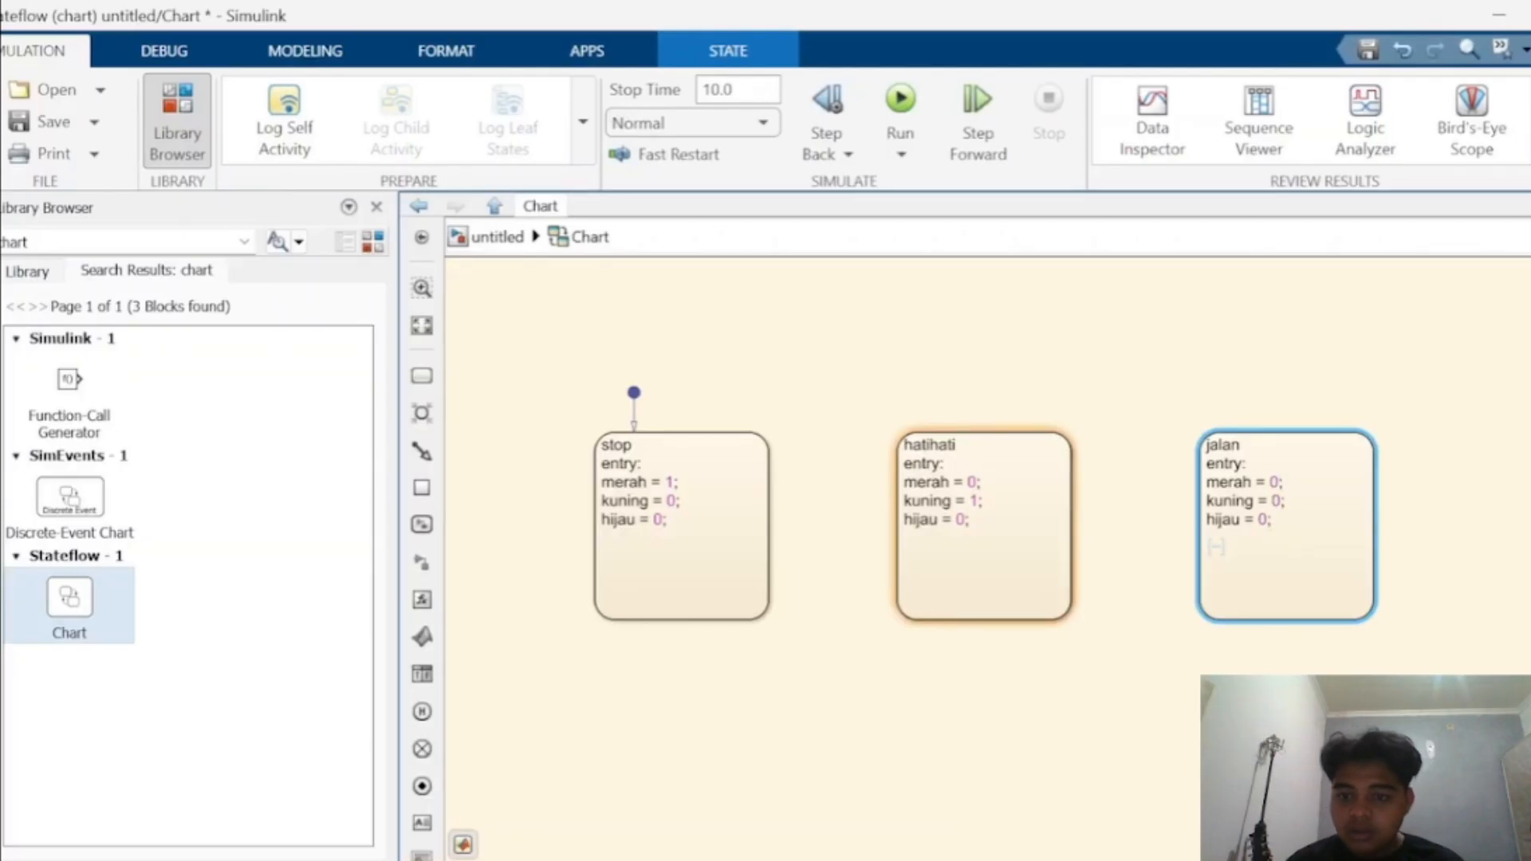
type("0")
key("BackSpace")
type("1")
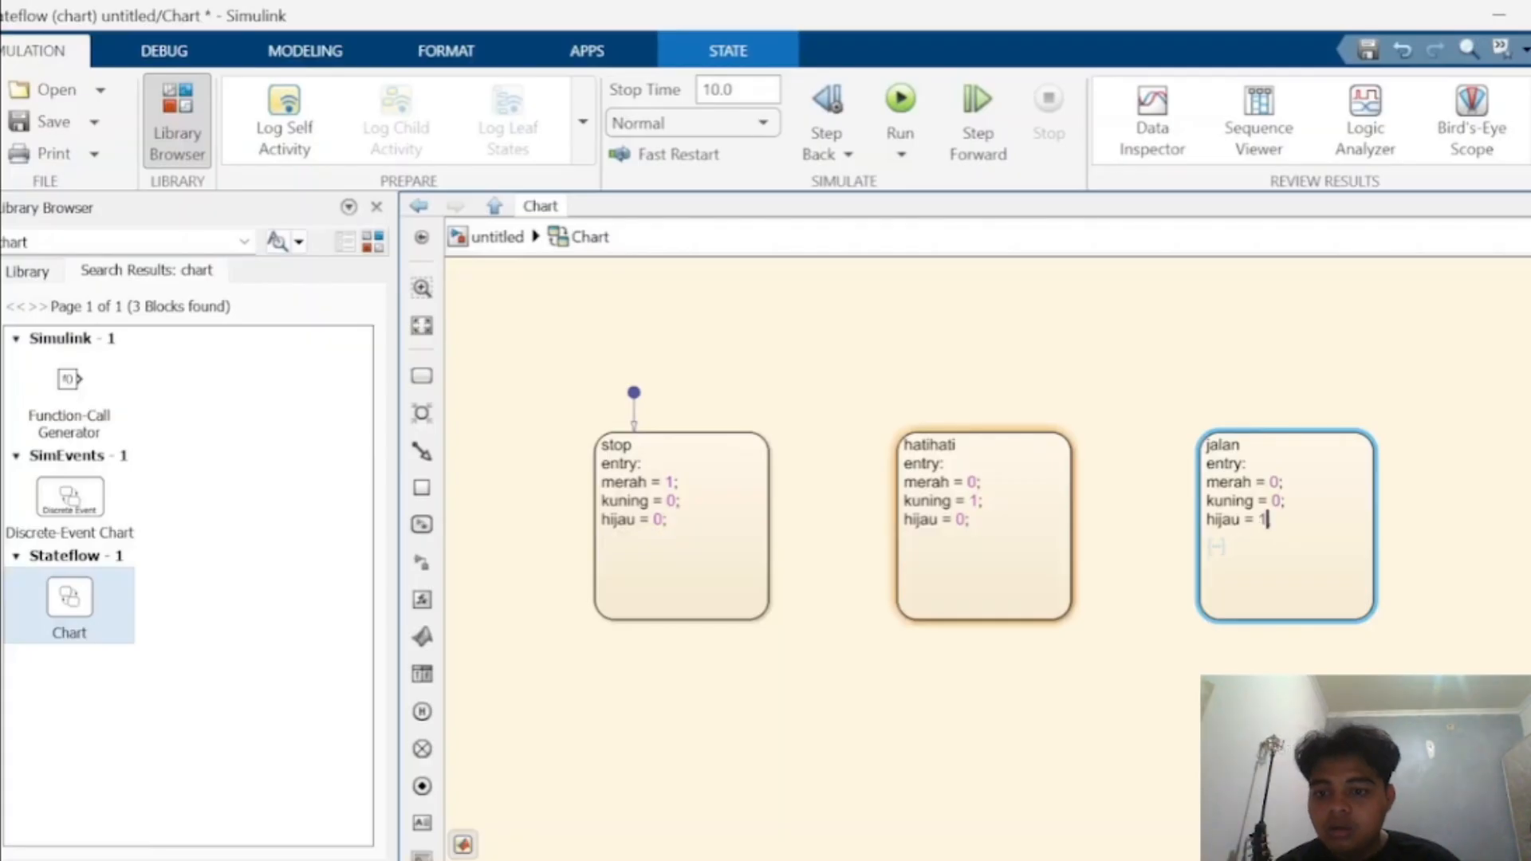
left_click(1141, 375)
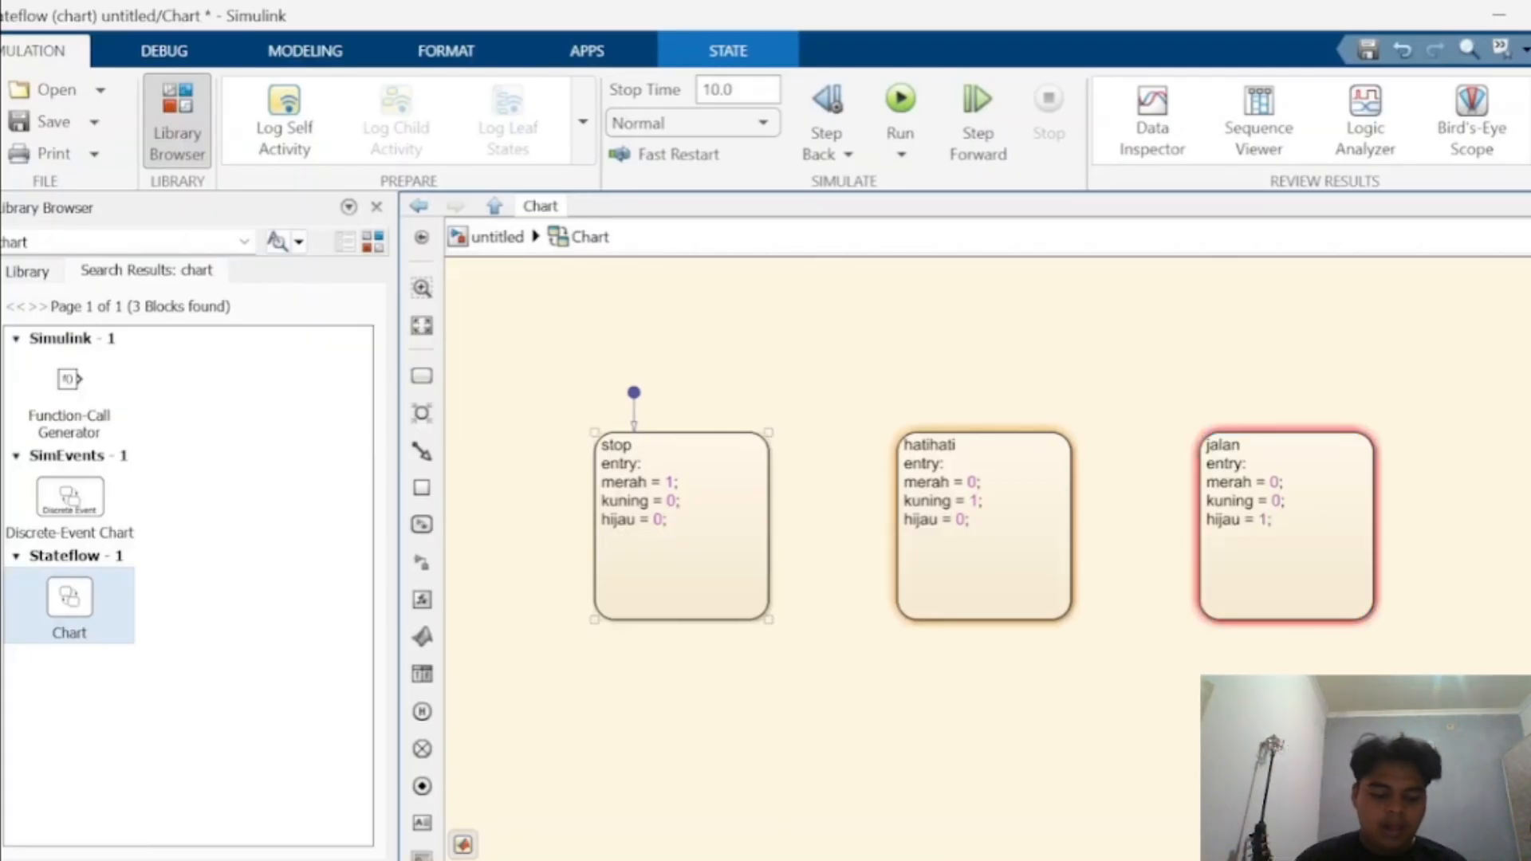
- Draw a transition from stop to hatihati labelled after (10,sec)
mouse_move(771, 525)
left_mouse_down()
mouse_move(888, 526)
mouse_move(892, 504)
mouse_move(985, 527)
left_mouse_up()
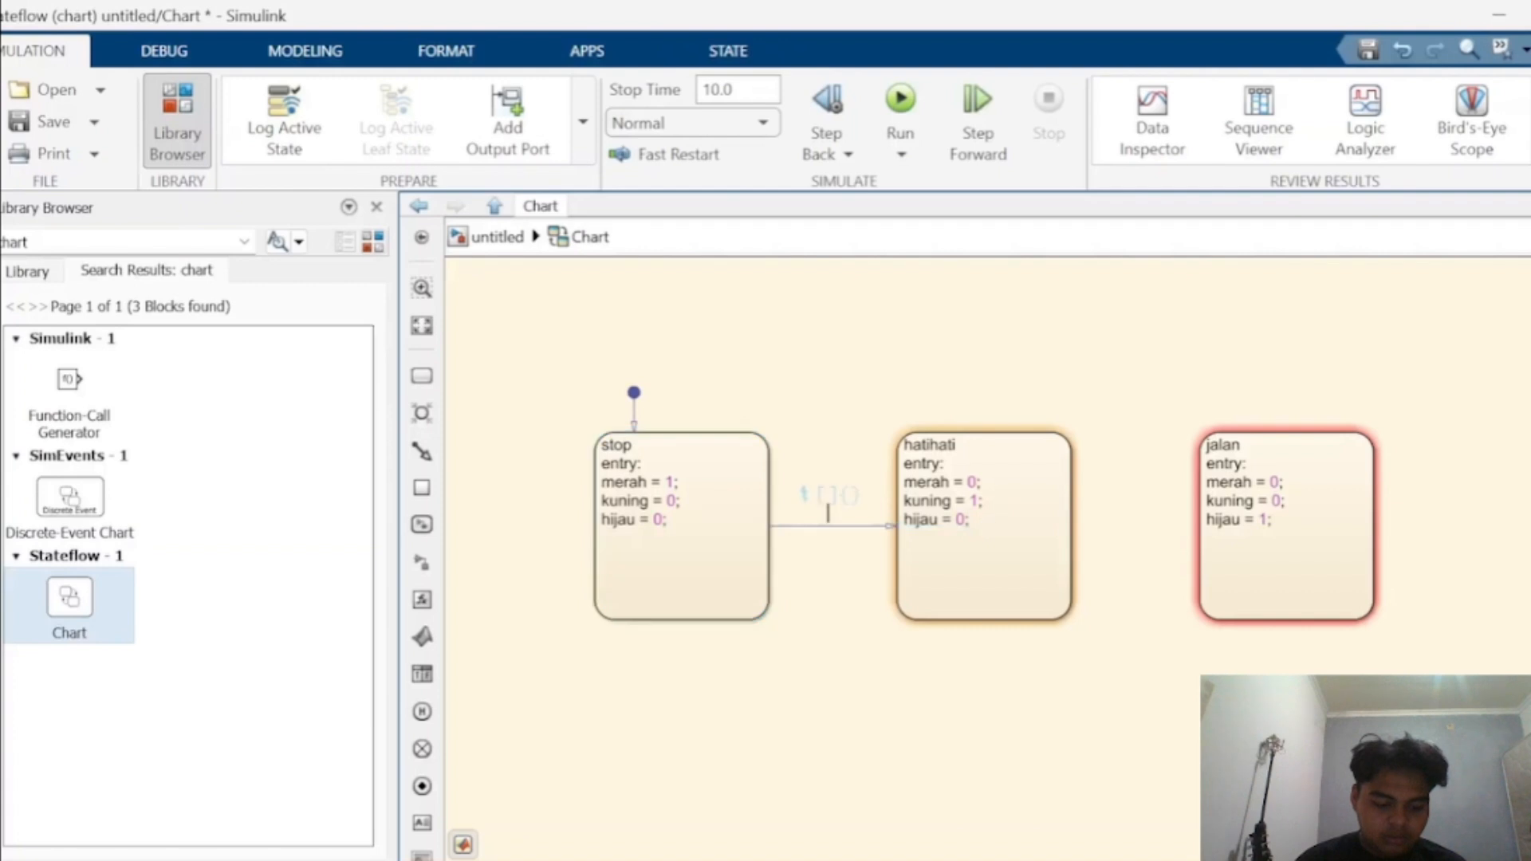
type("fter ")
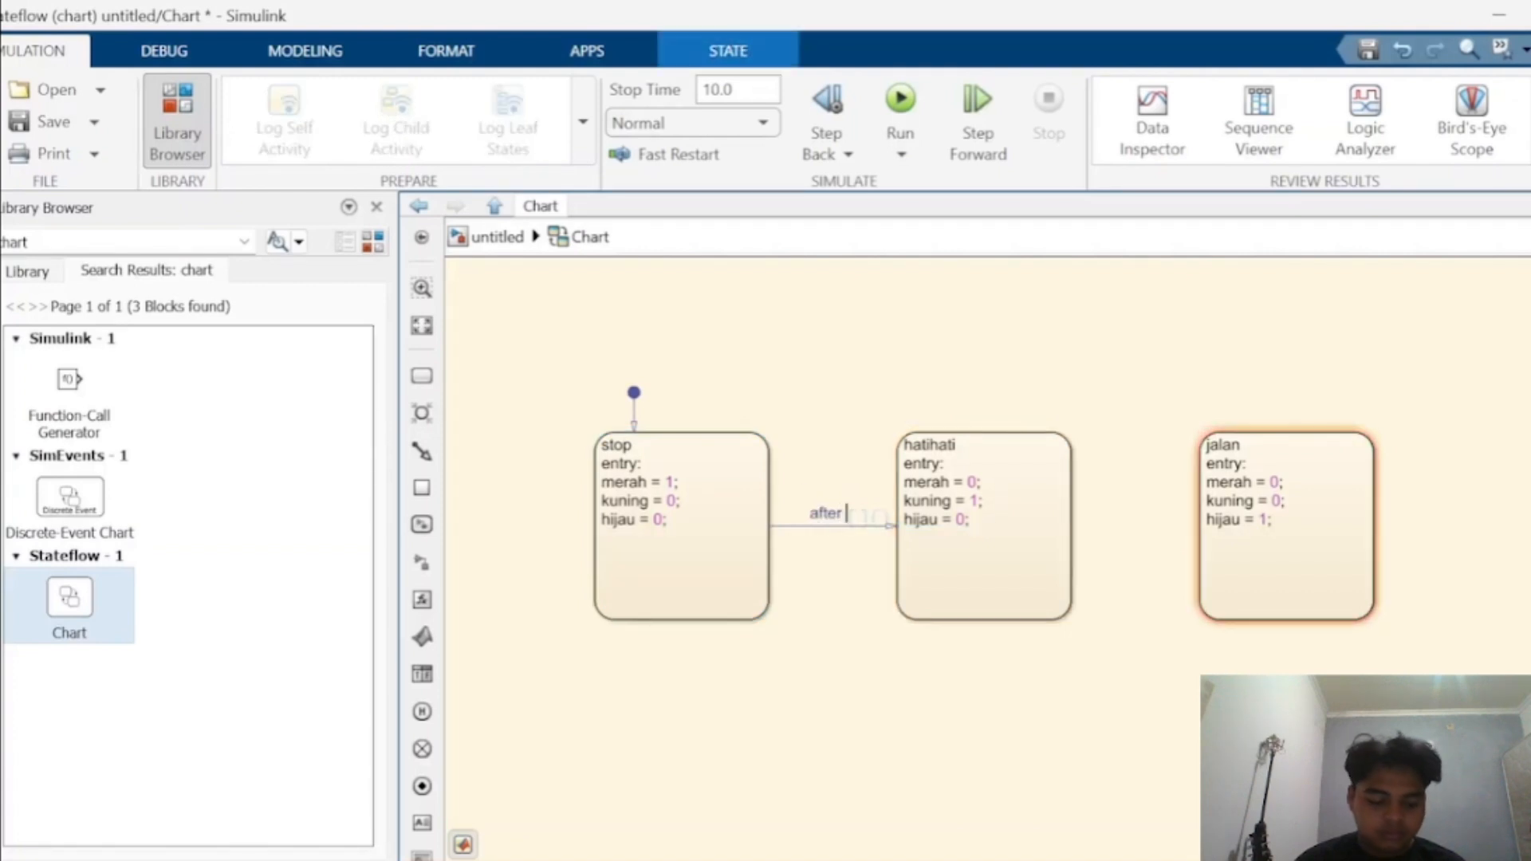
type("(")
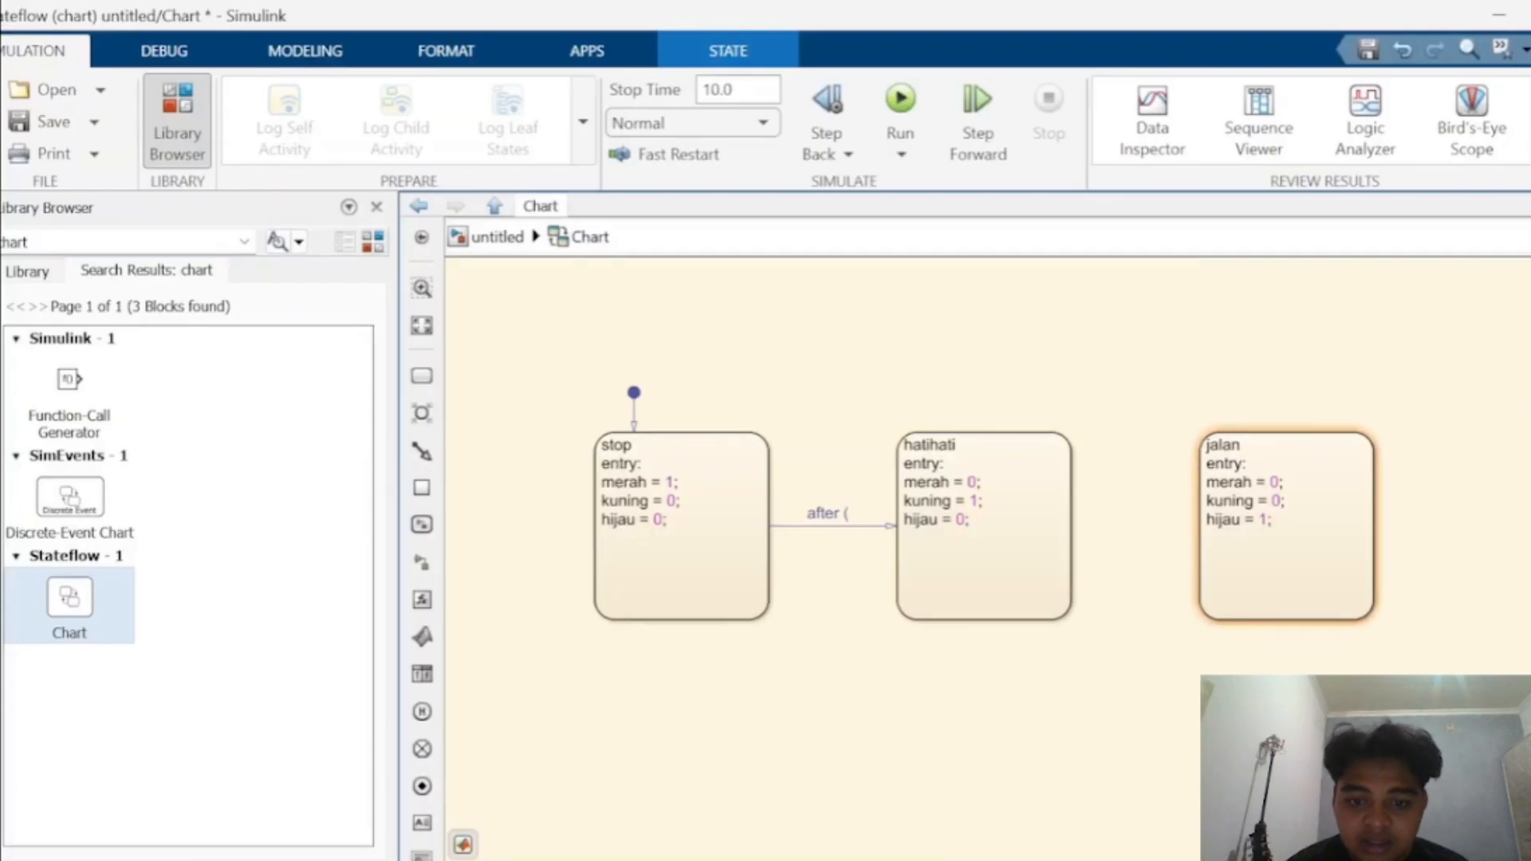
type("10")
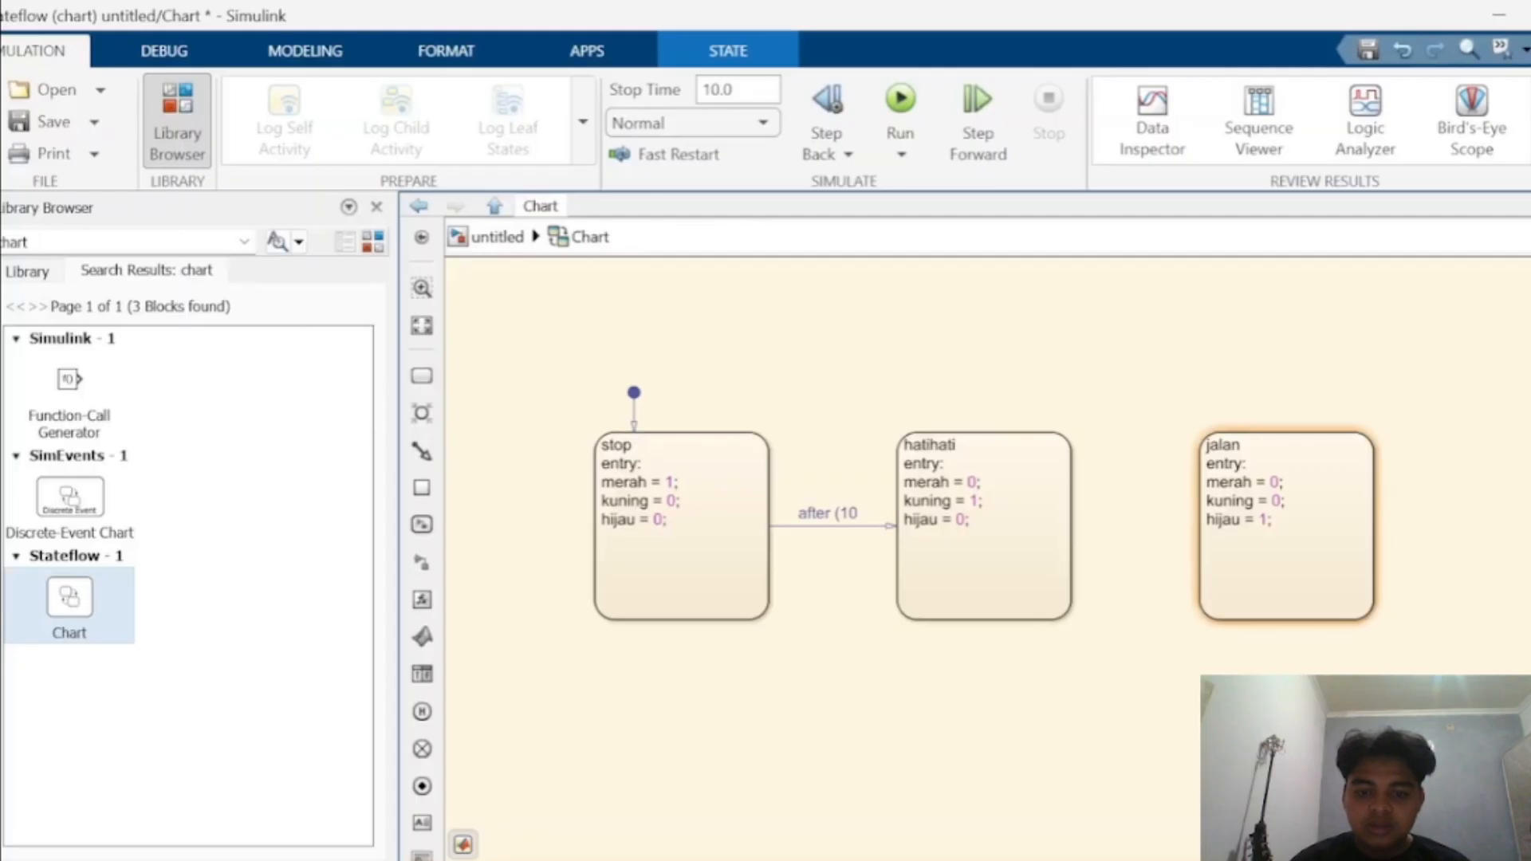
type(",sec)")
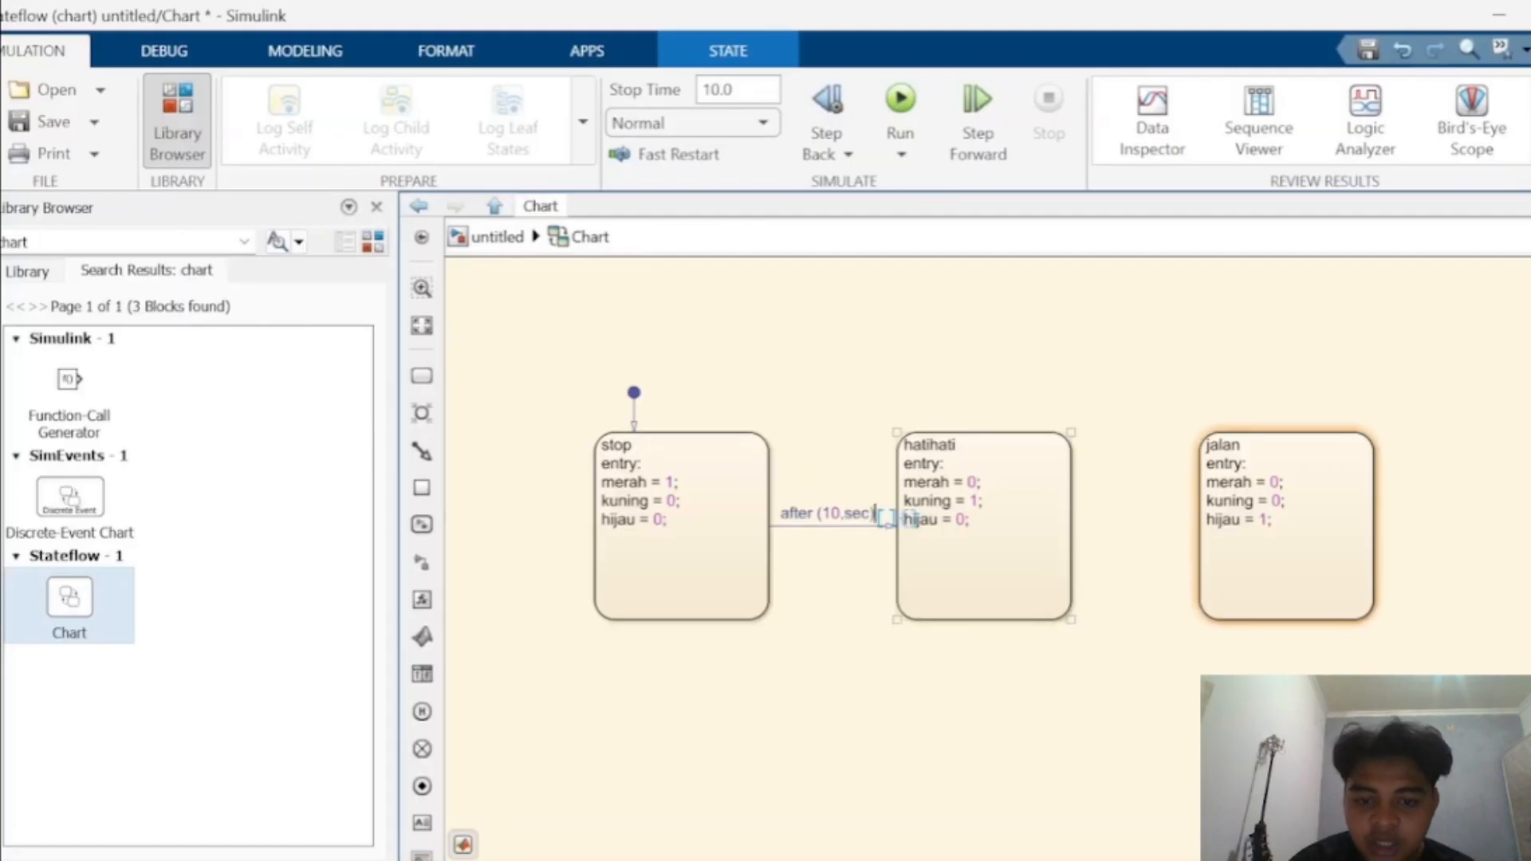
- Draw a transition from hatihati to jalan labelled after (4,sec)
mouse_move(1073, 536)
left_mouse_down()
mouse_move(1224, 537)
mouse_move(1200, 496)
mouse_move(1201, 526)
mouse_move(1286, 526)
left_mouse_up()
type("afe")
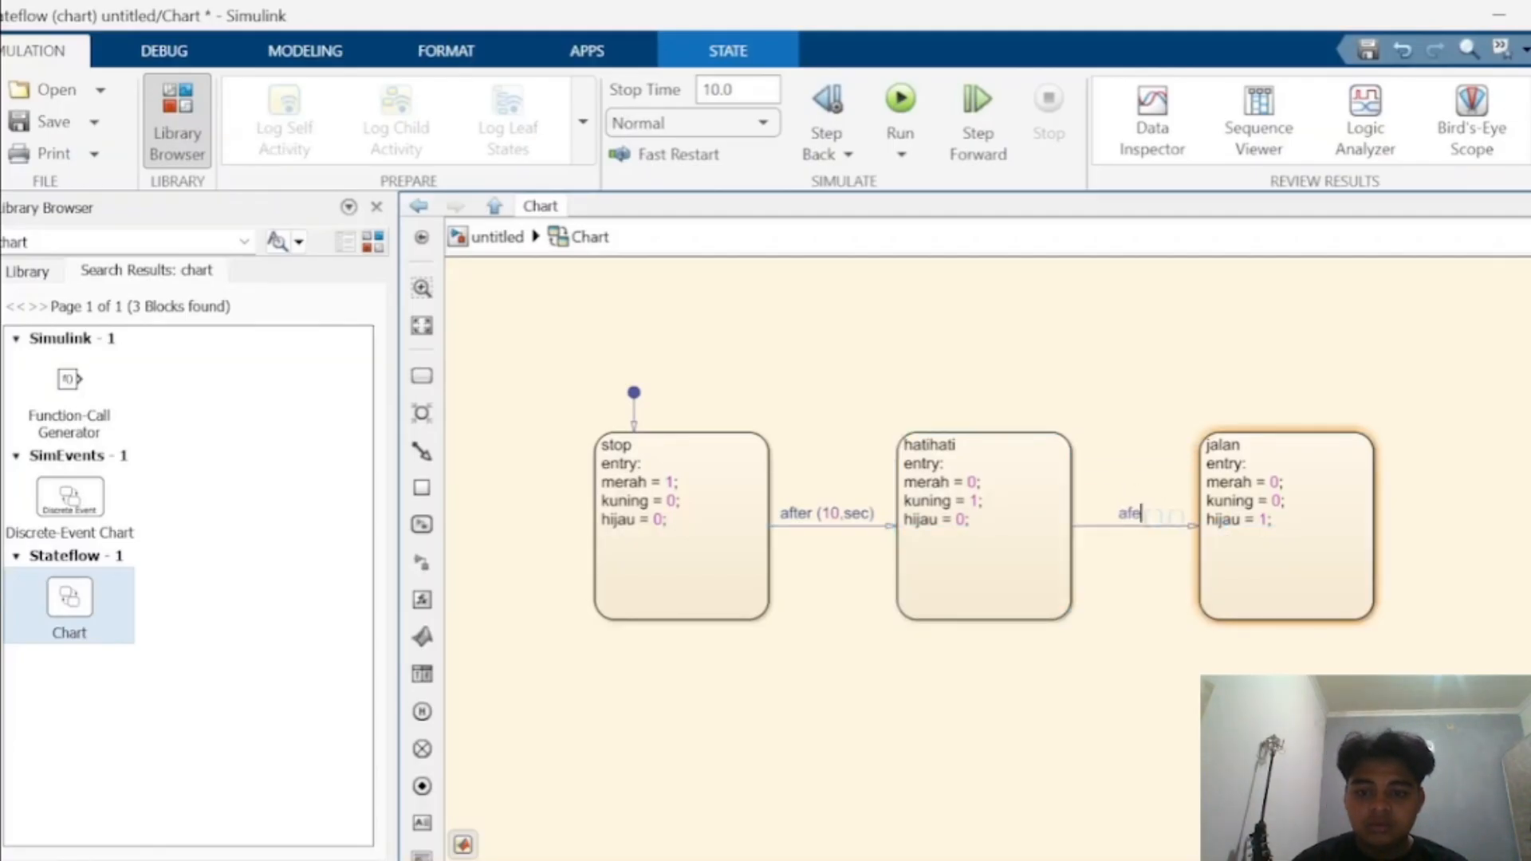
key("BackSpace")
type("ter")
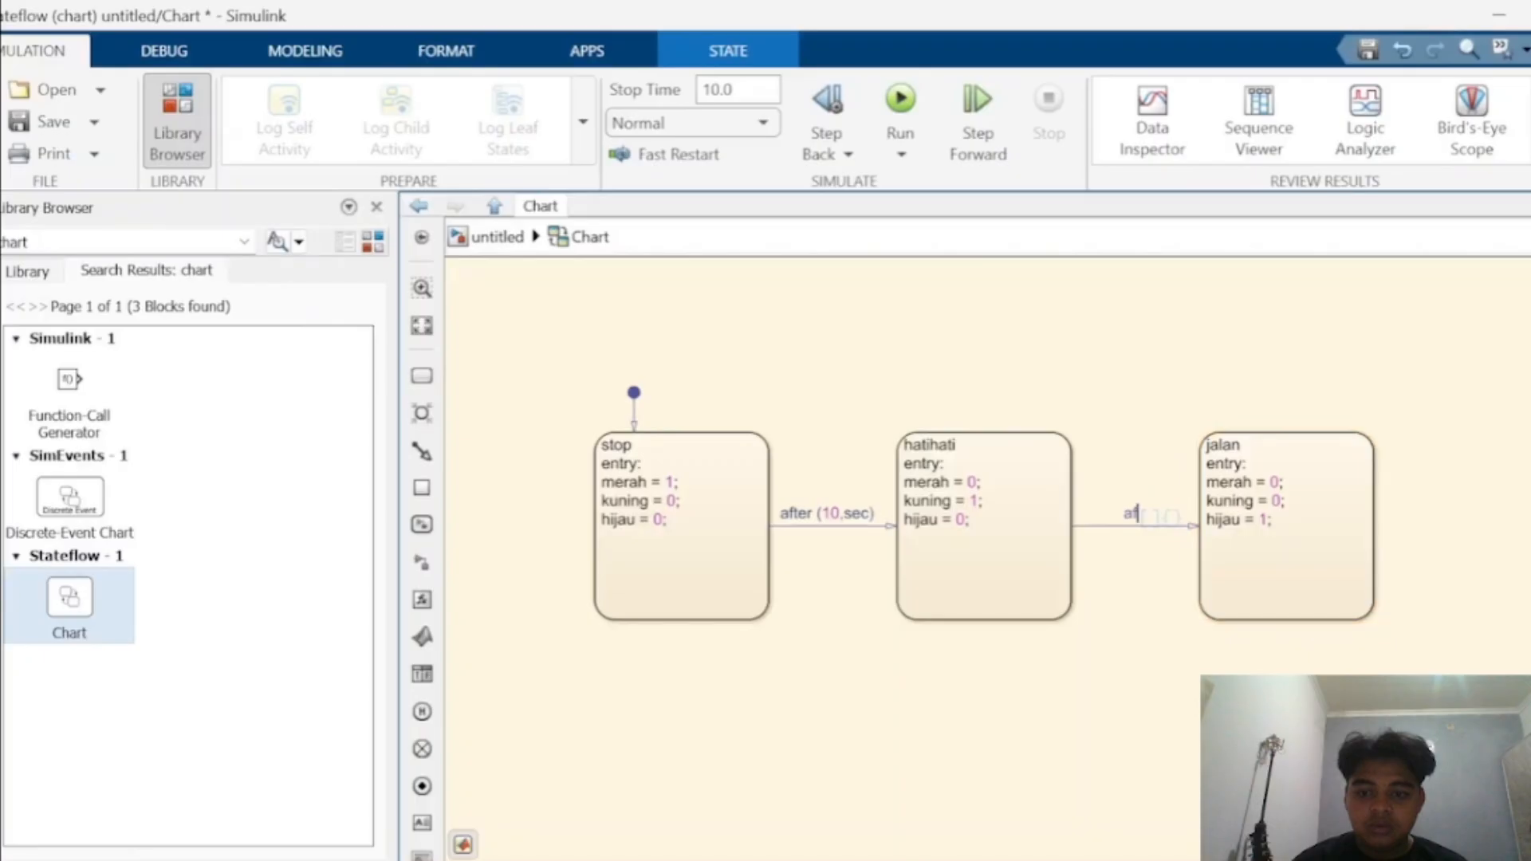
type(" (")
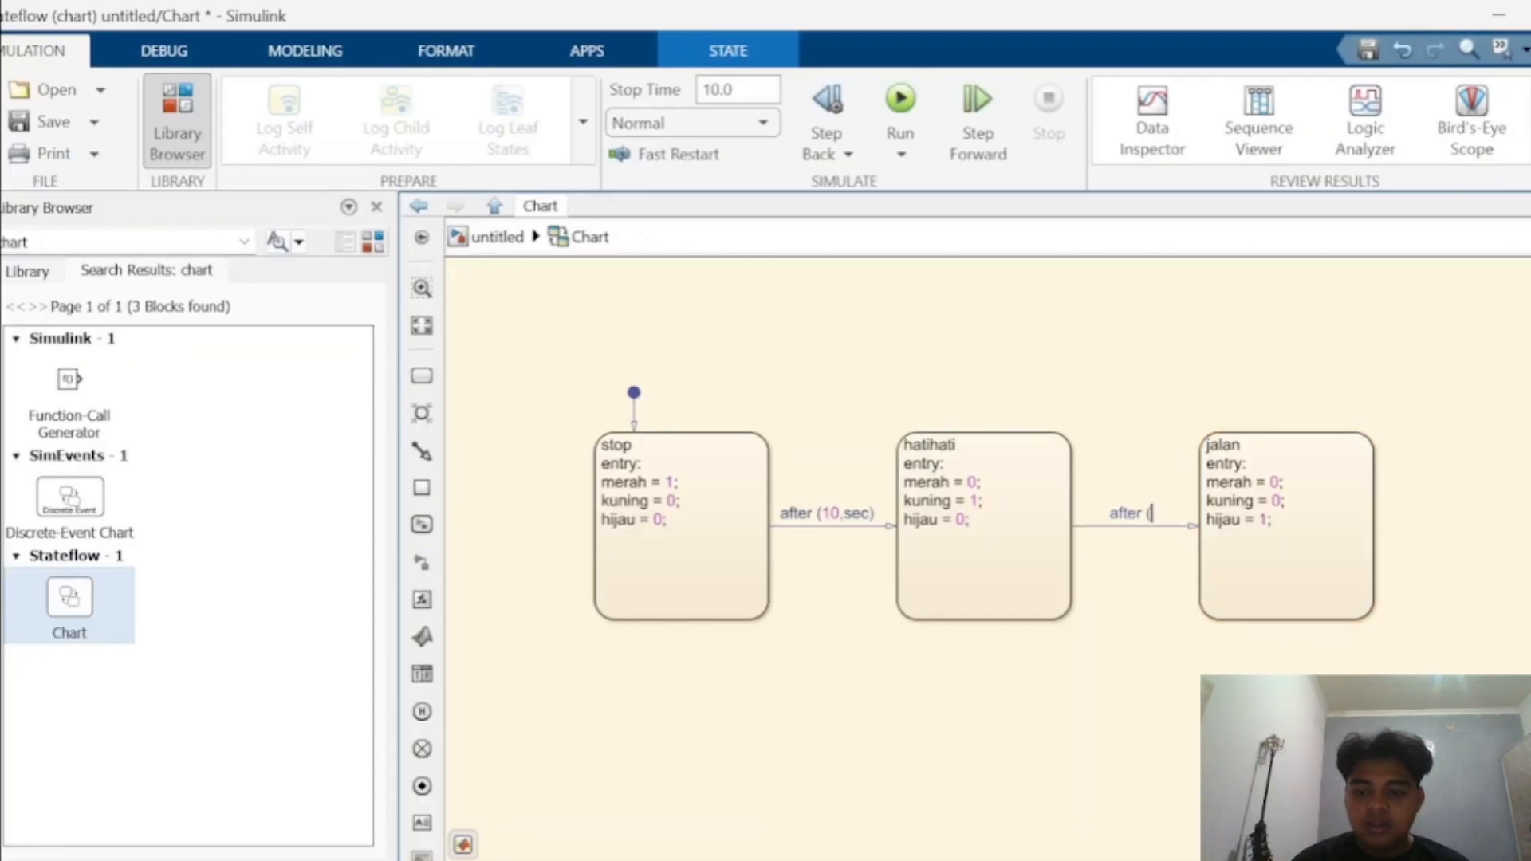
type("4")
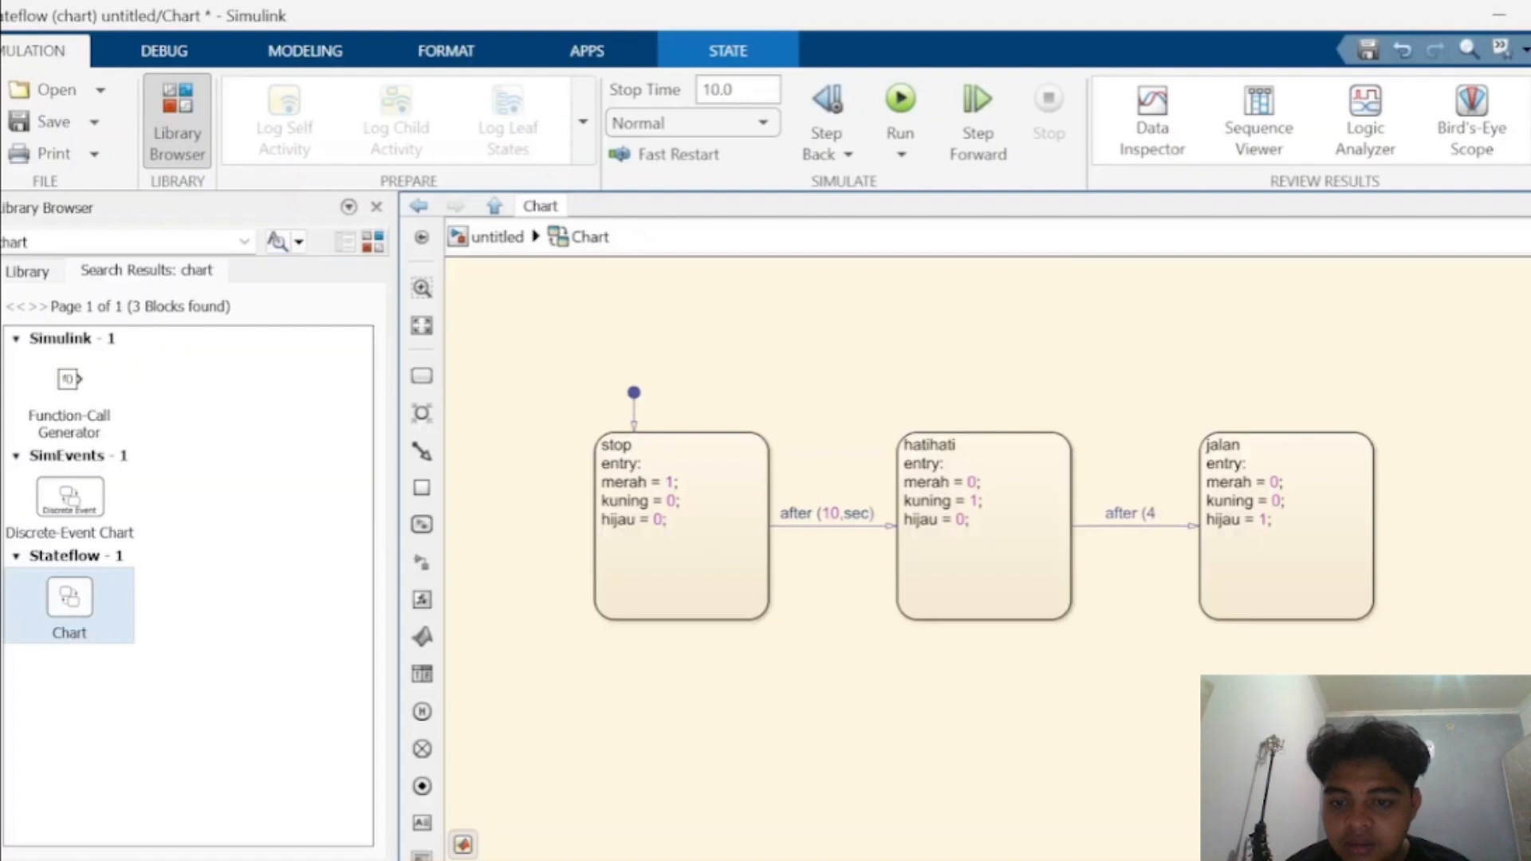
type(",sec")
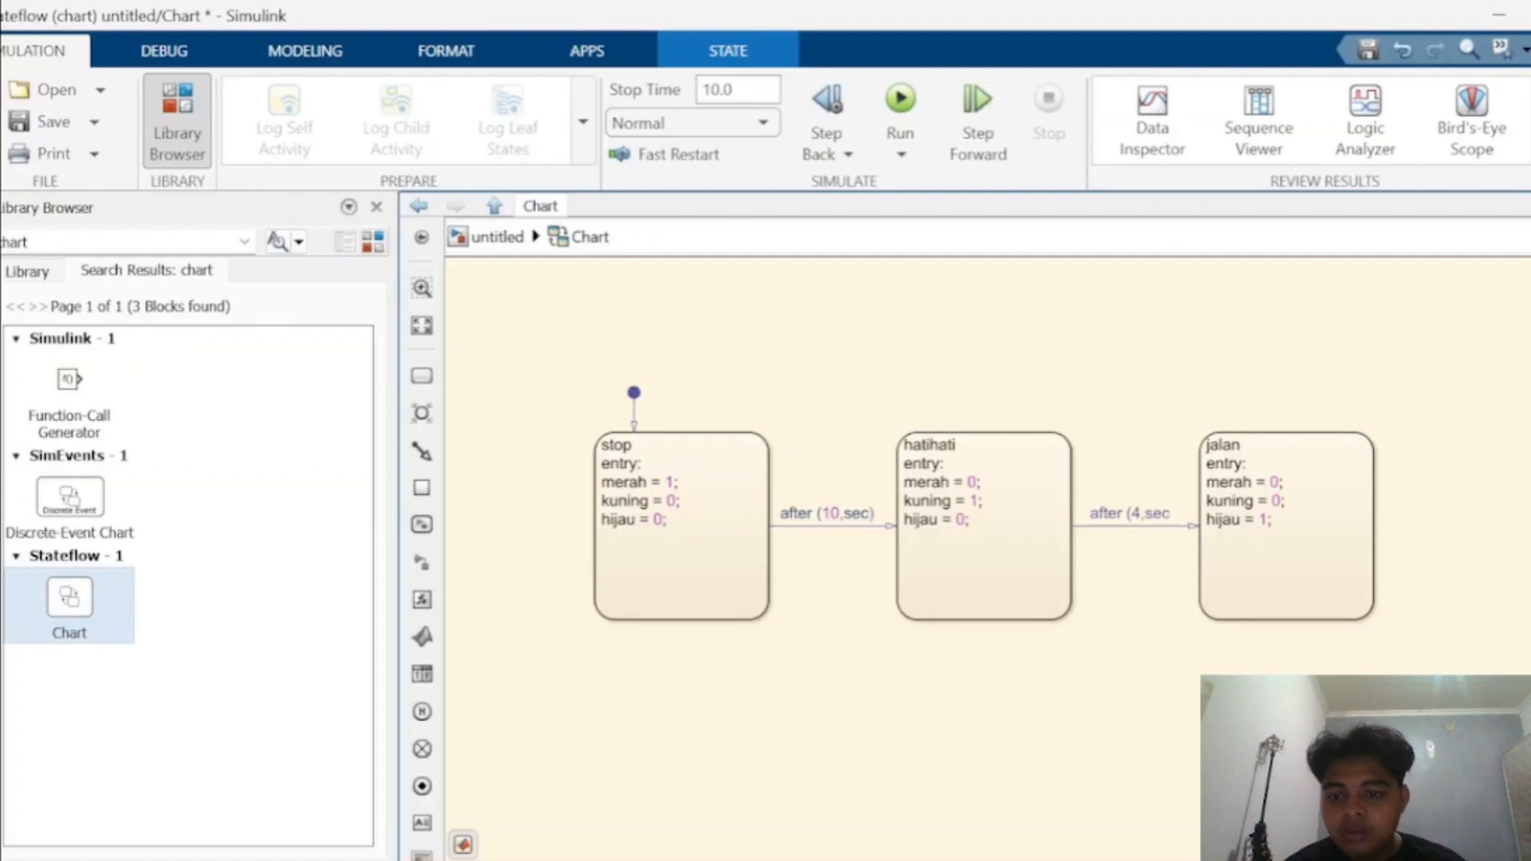
type(")")
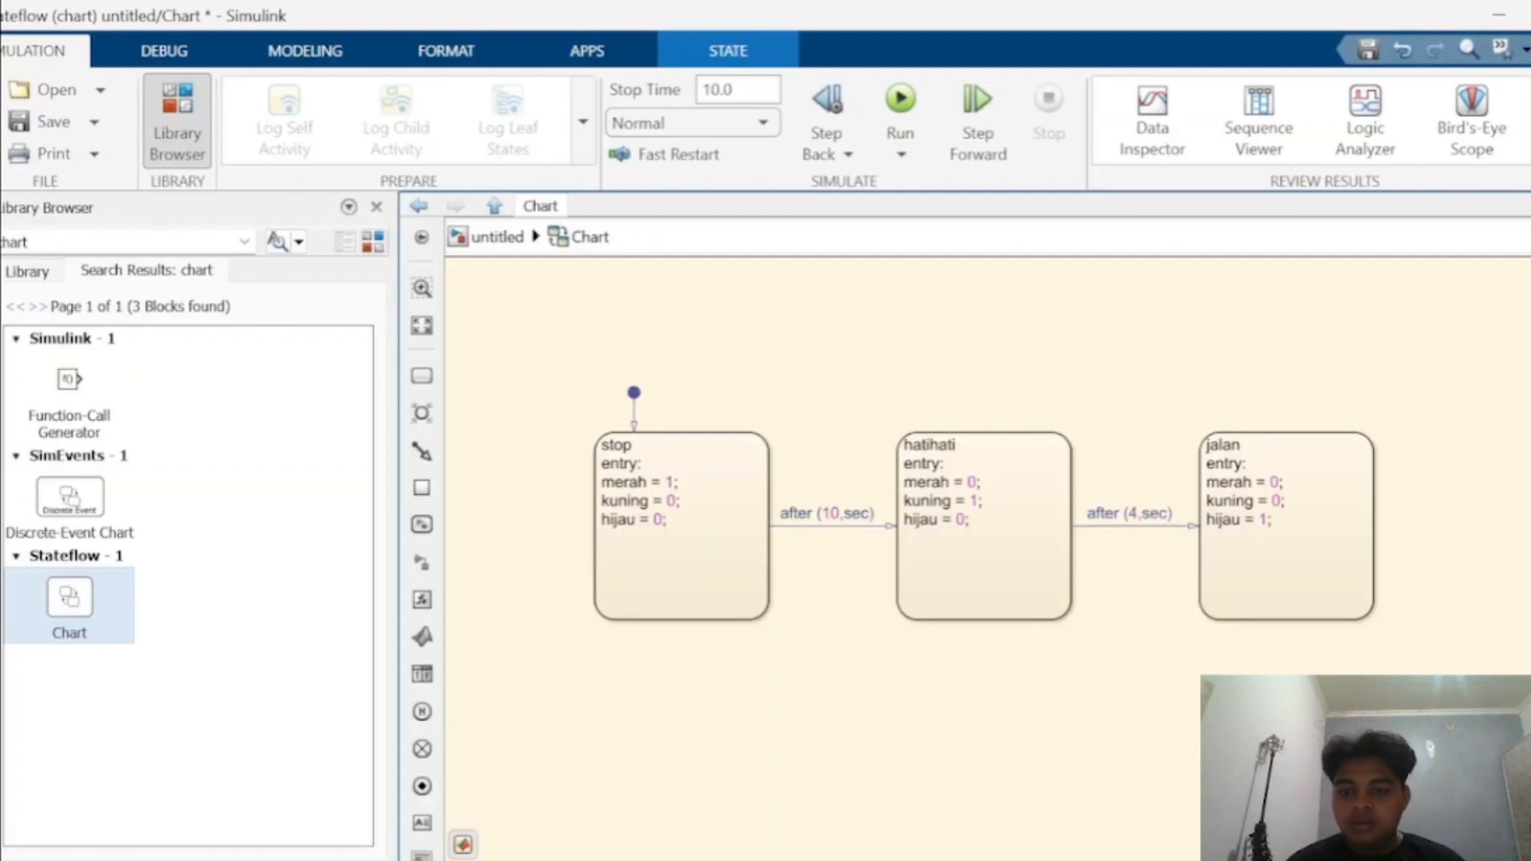
- Draw a curved transition from jalan back to stop labelled after (40,sec)
left_click_drag(1285, 621, 722, 728)
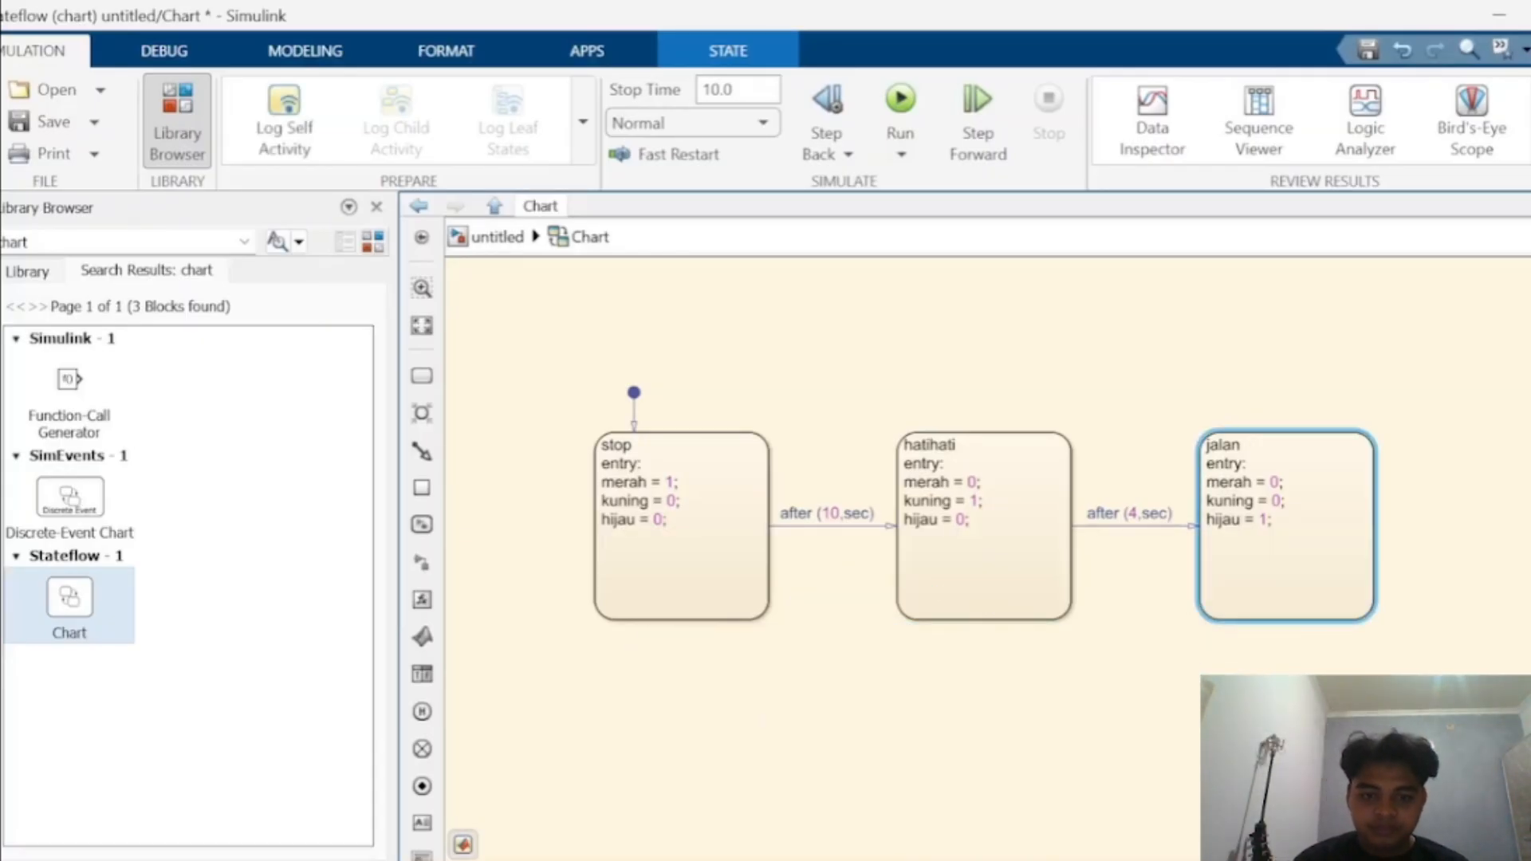
left_click_drag(1285, 621, 682, 527)
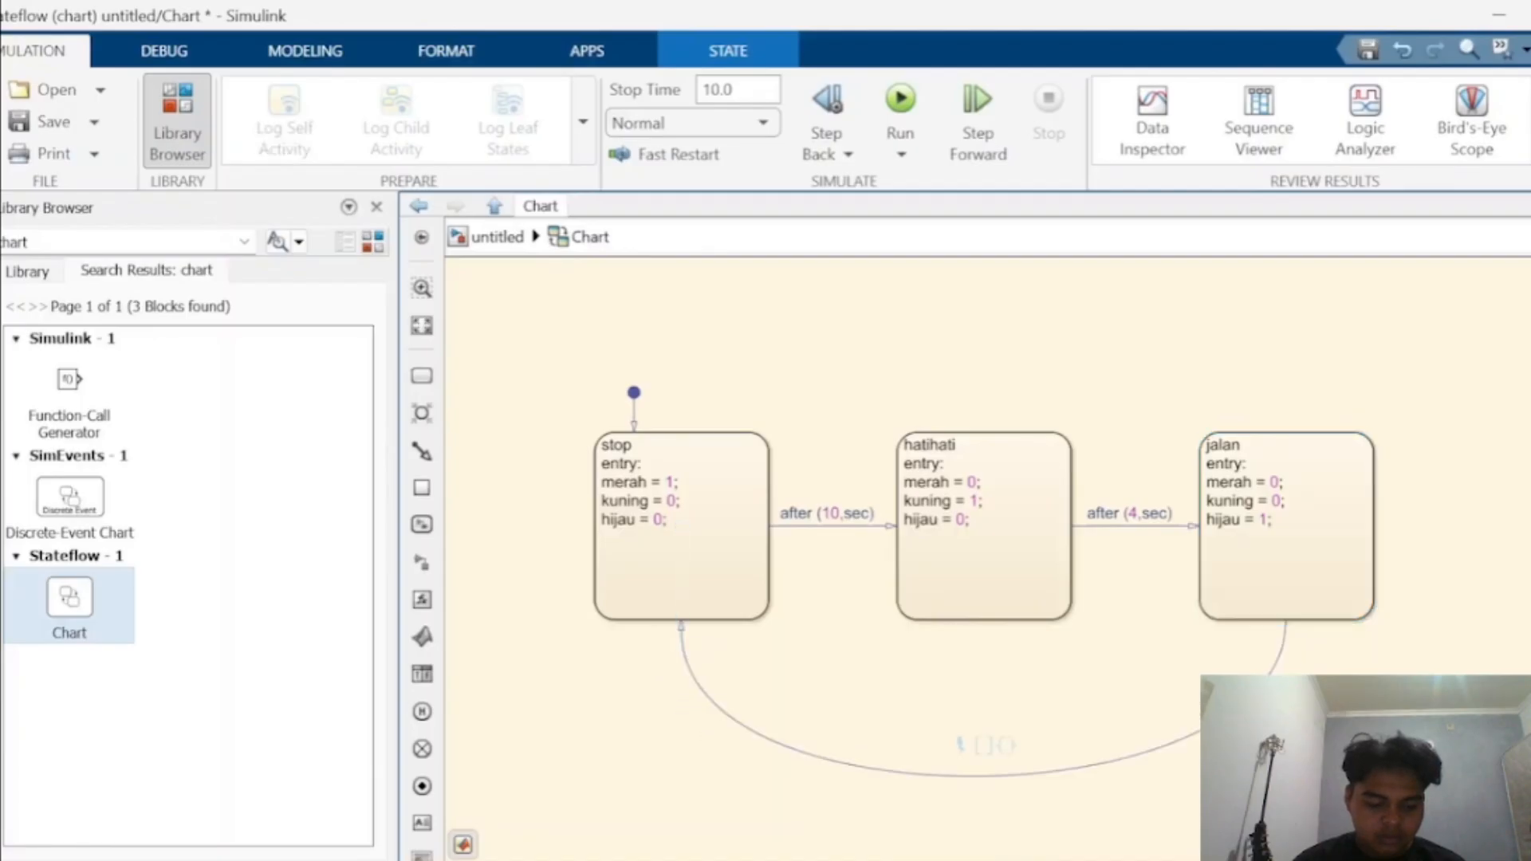
type("after (")
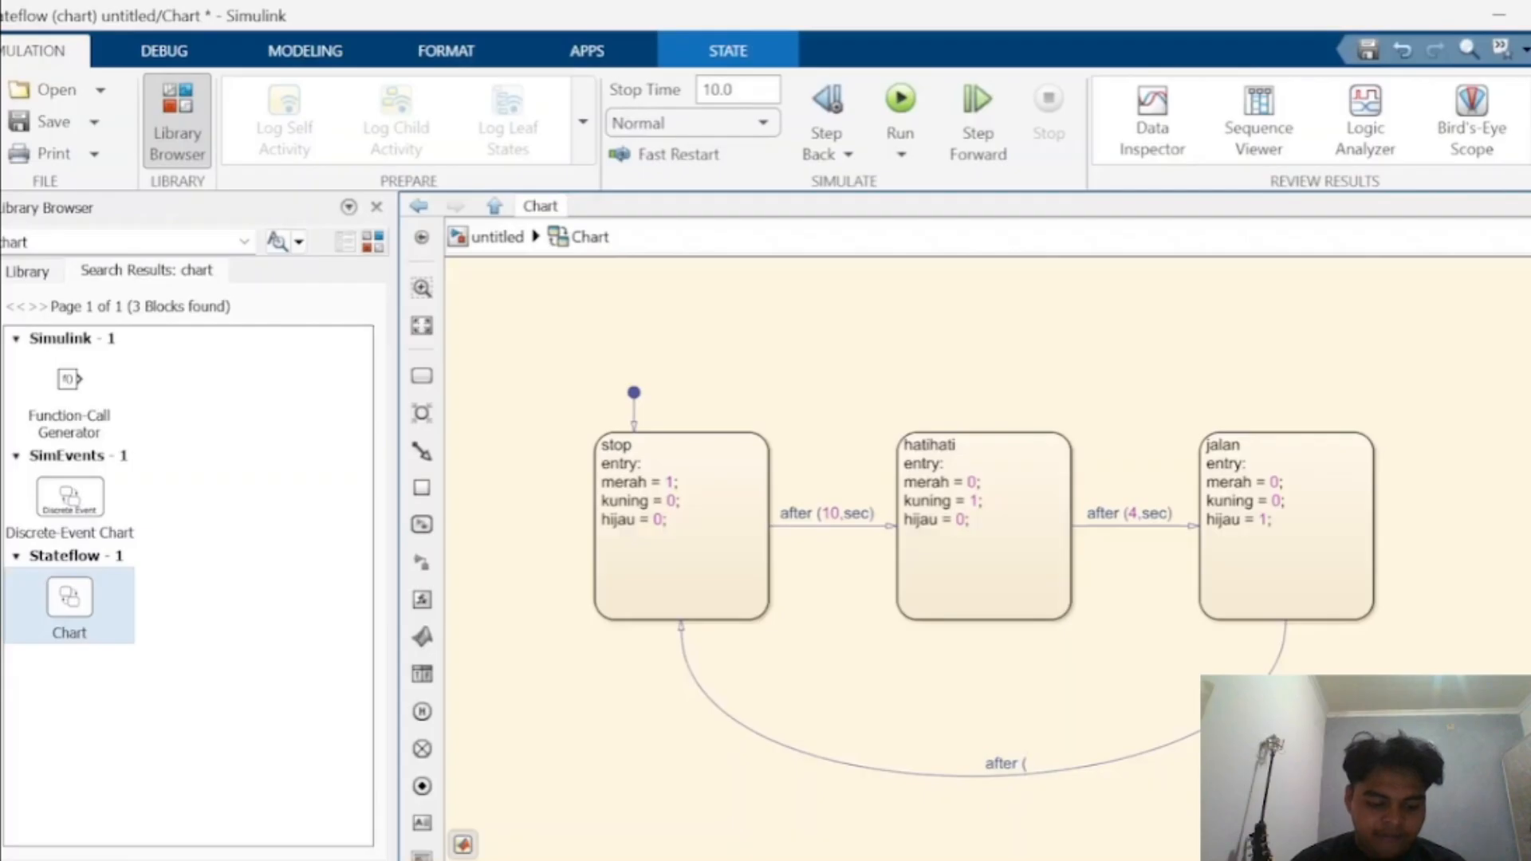
type("40")
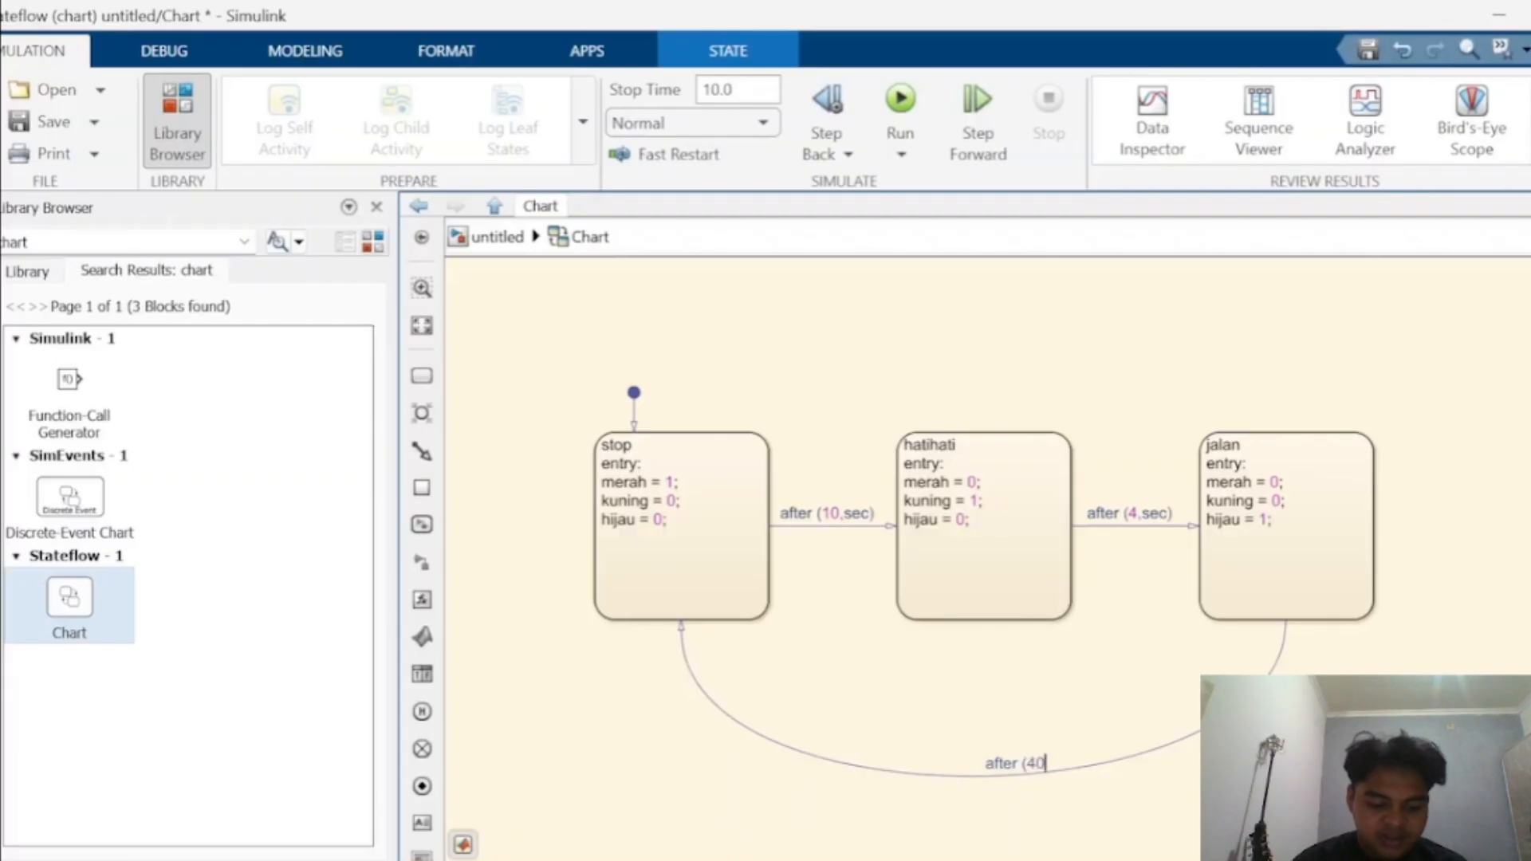
type(",sec)")
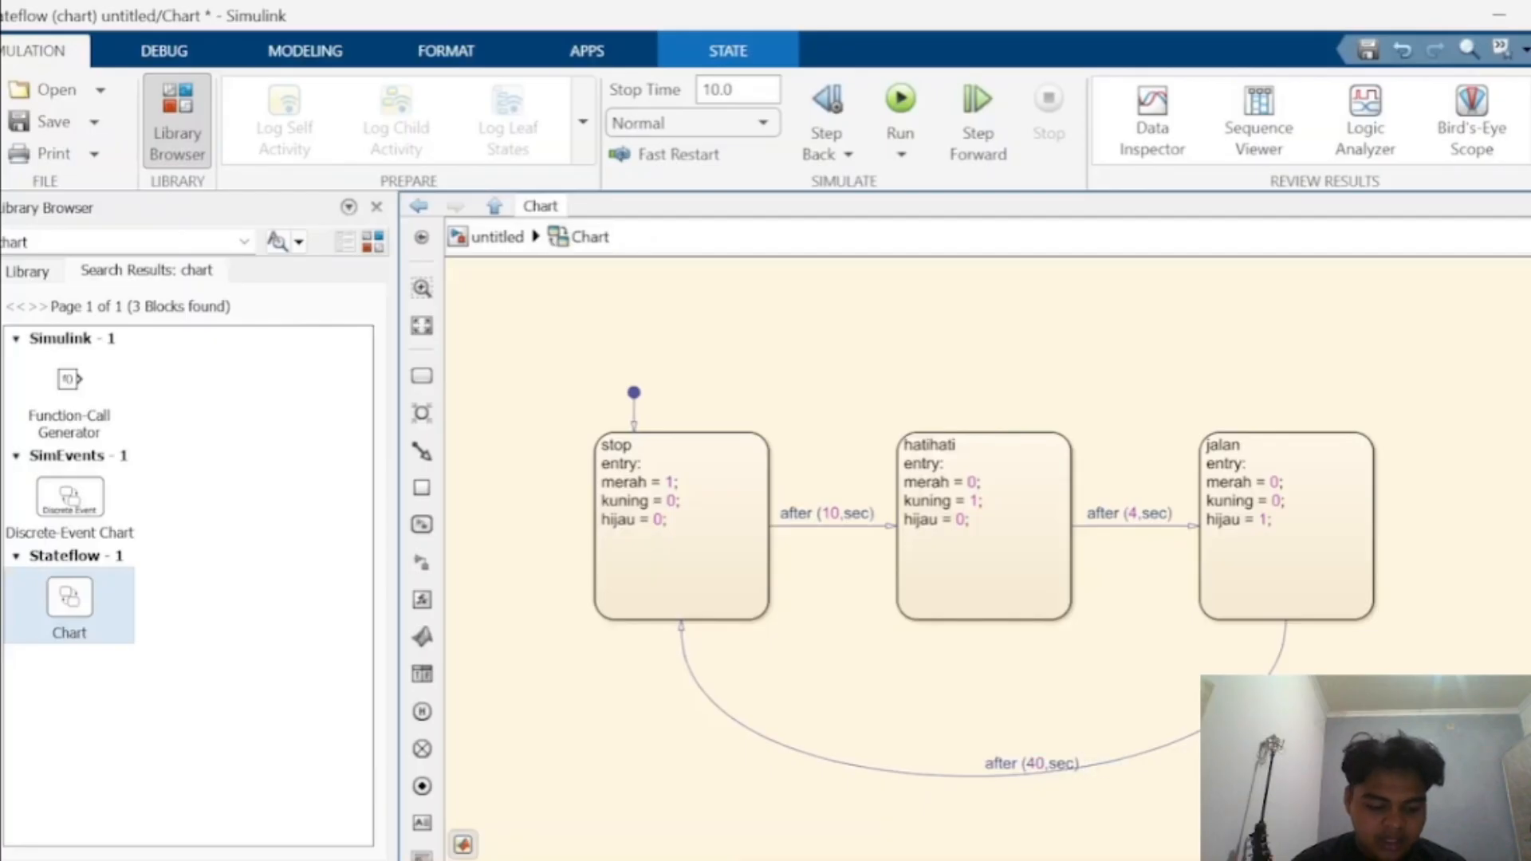
- Open the Symbols pane and resolve the undefined symbols hijau, kuning and merah
left_click(306, 50)
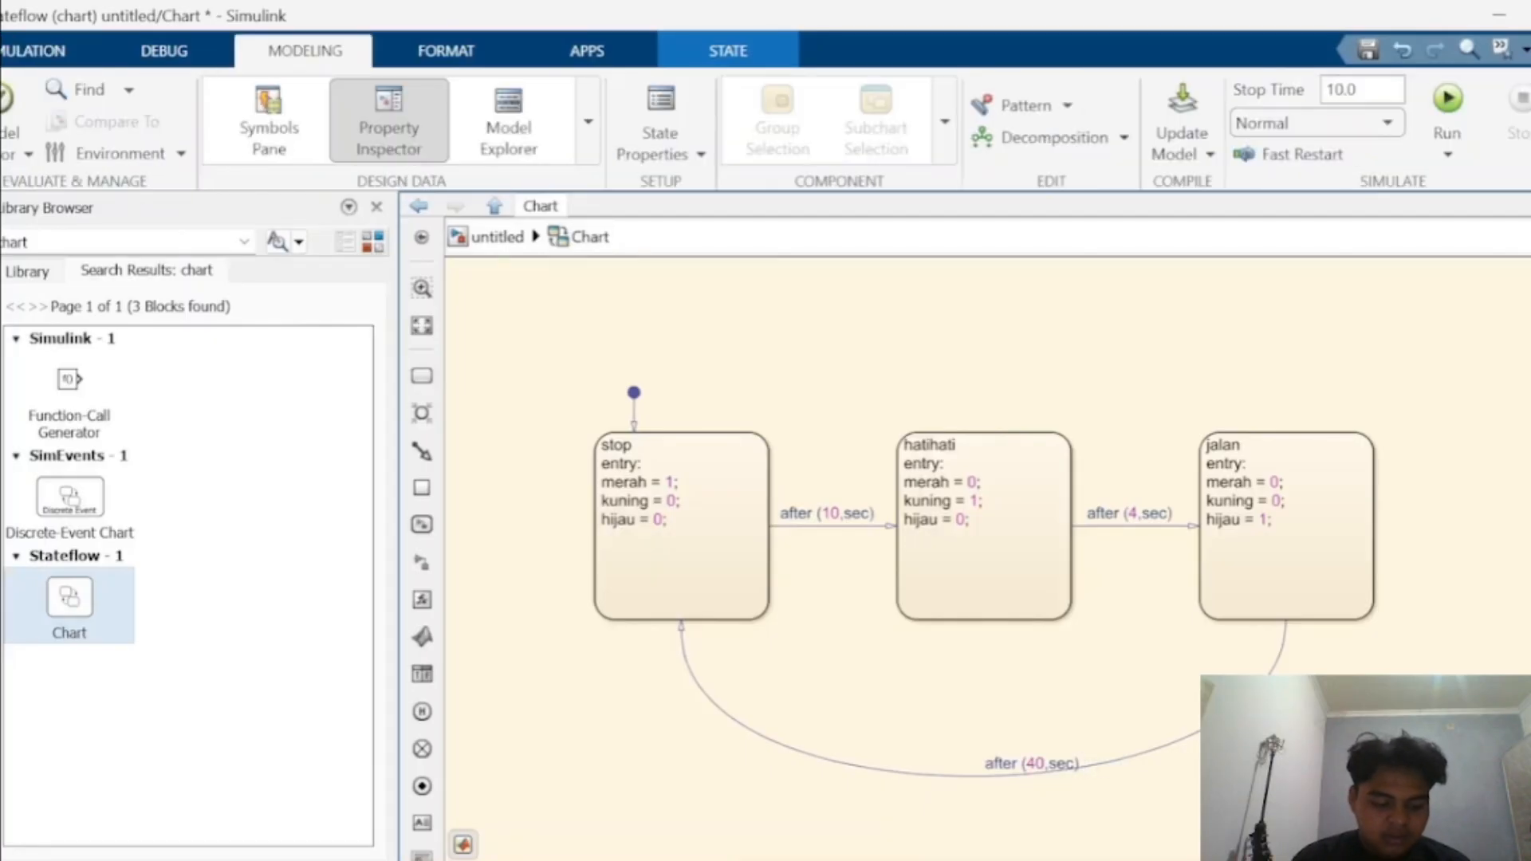
left_click(269, 119)
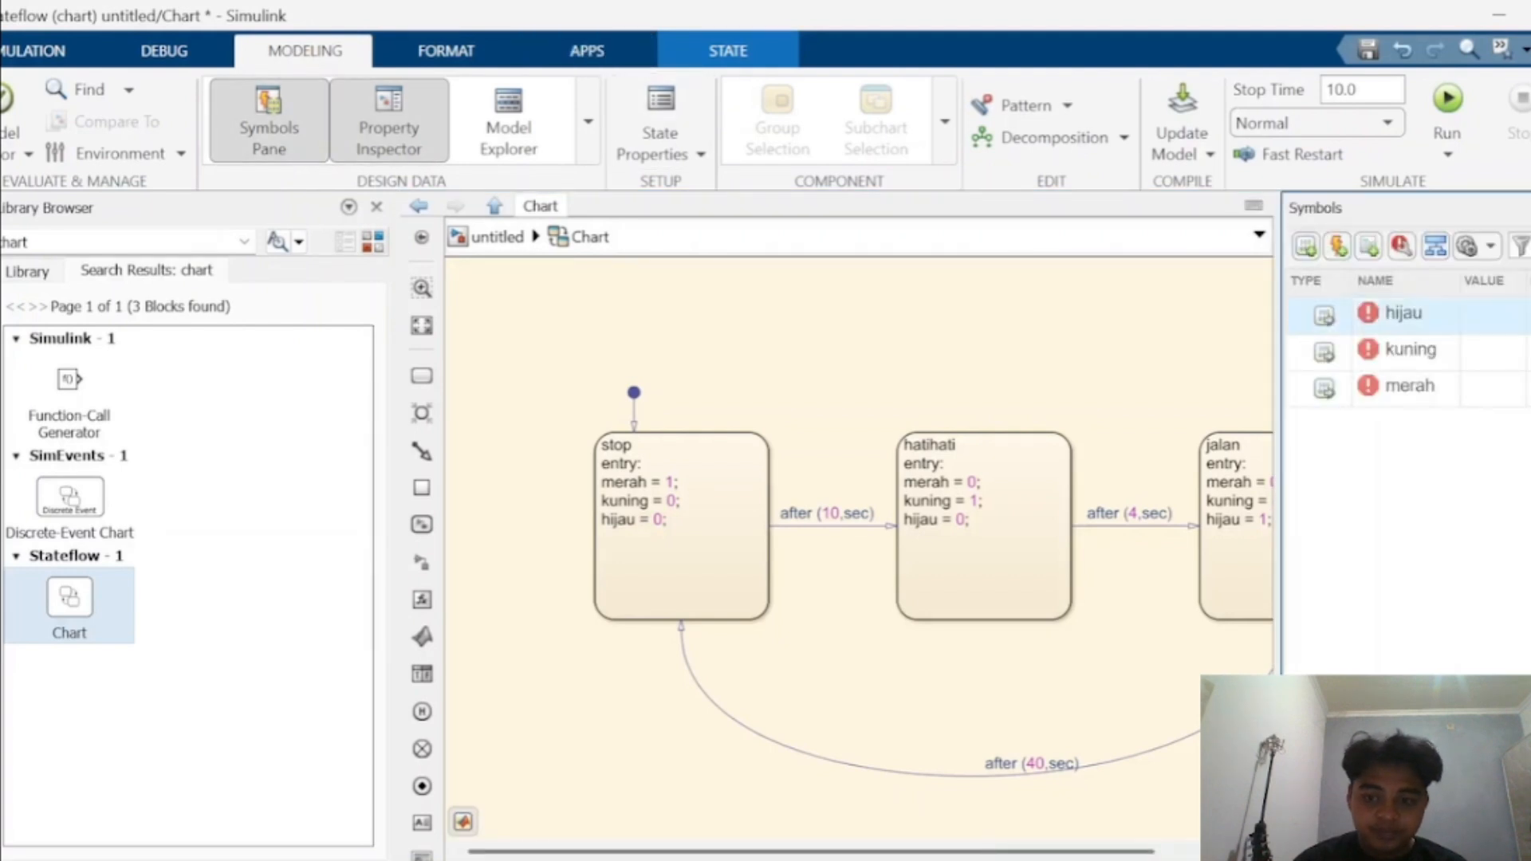
left_click(1410, 386)
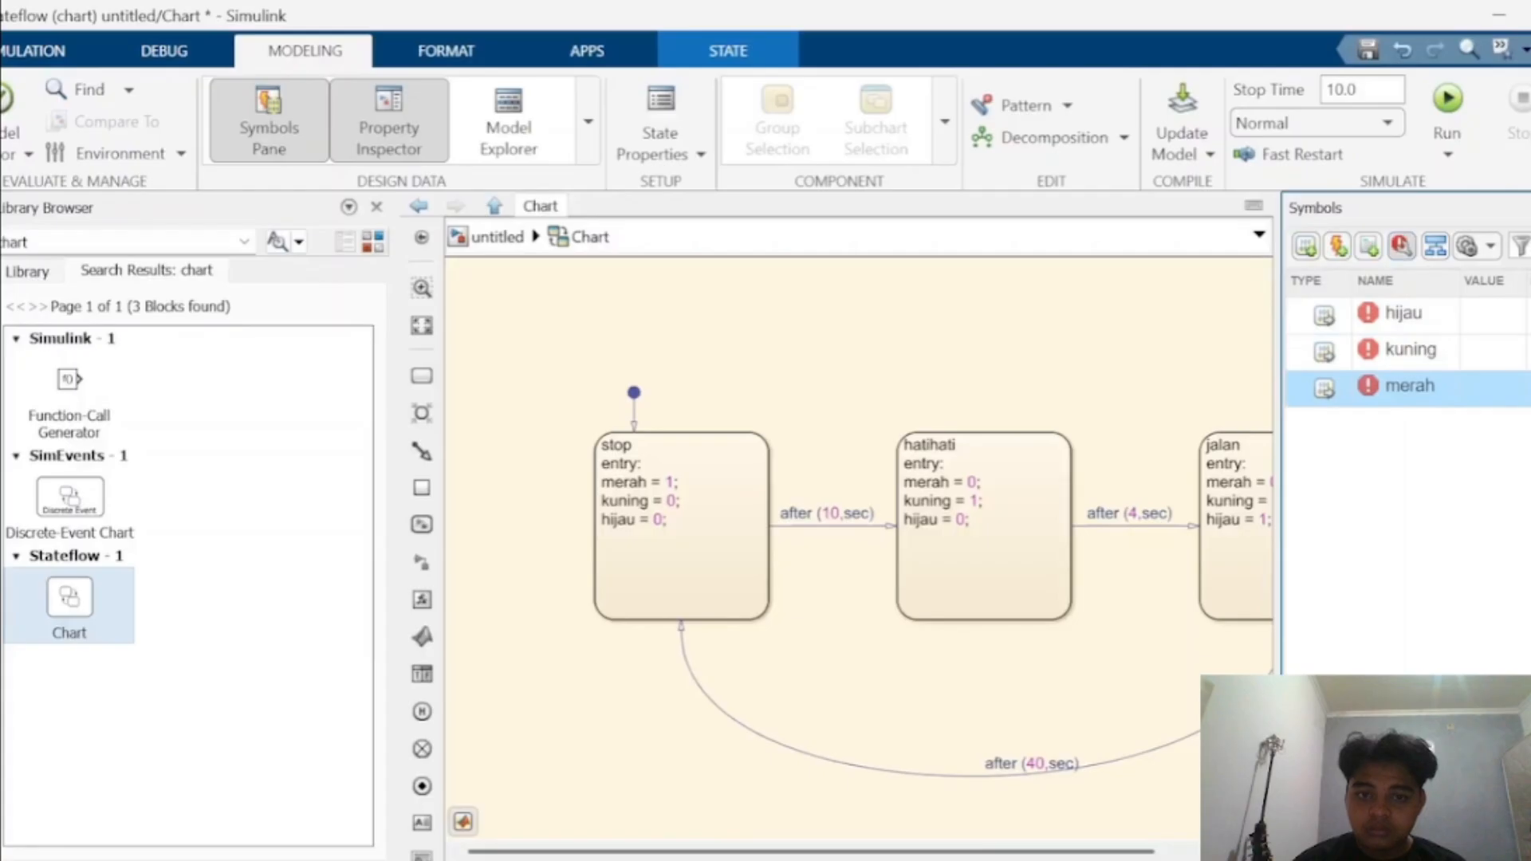
left_click(1402, 246)
left_click(1407, 315)
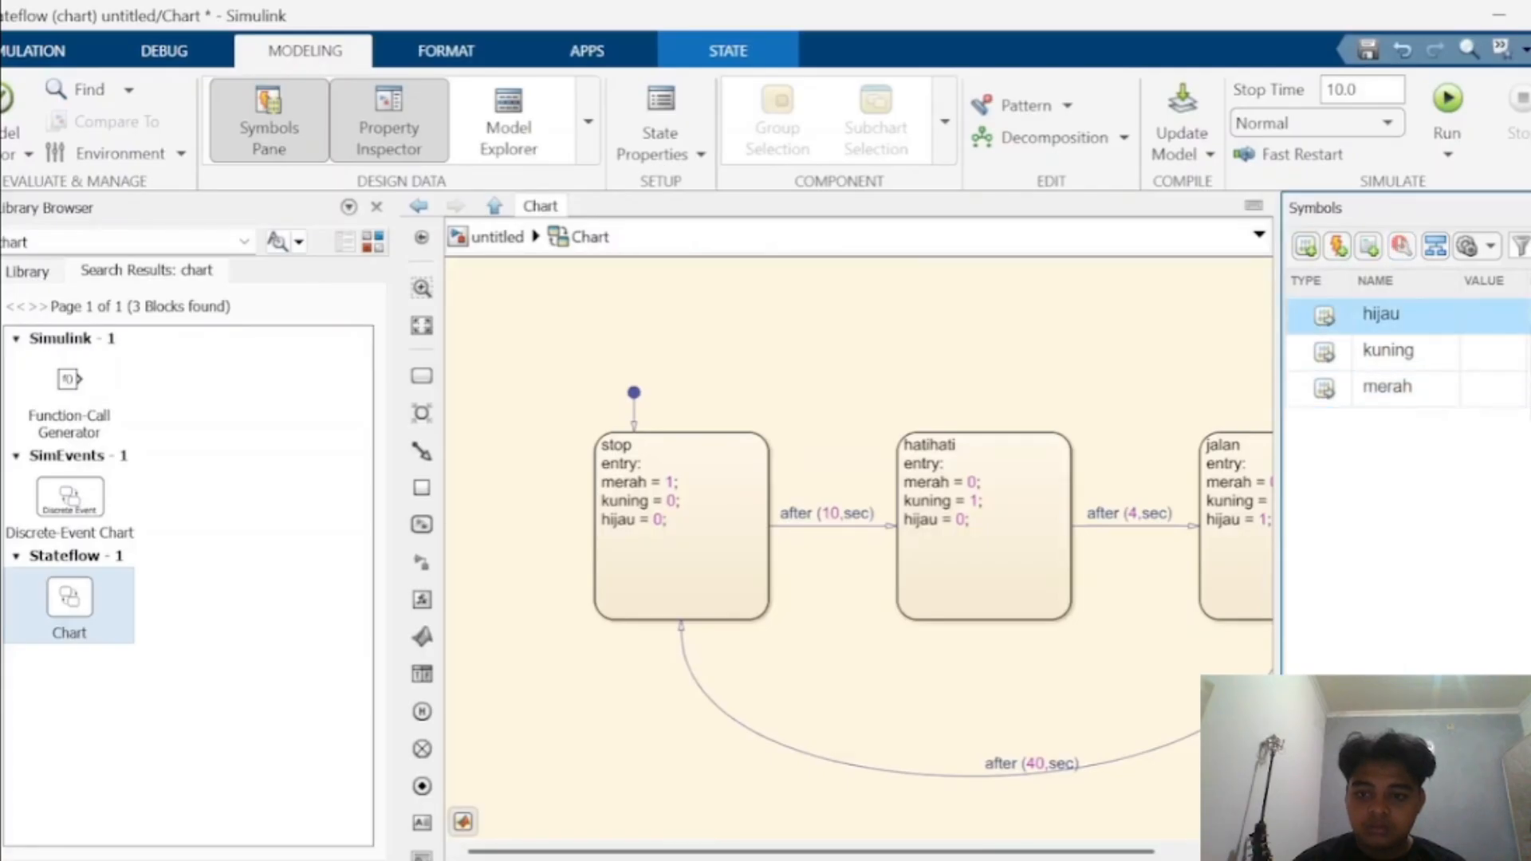
left_click(1405, 431)
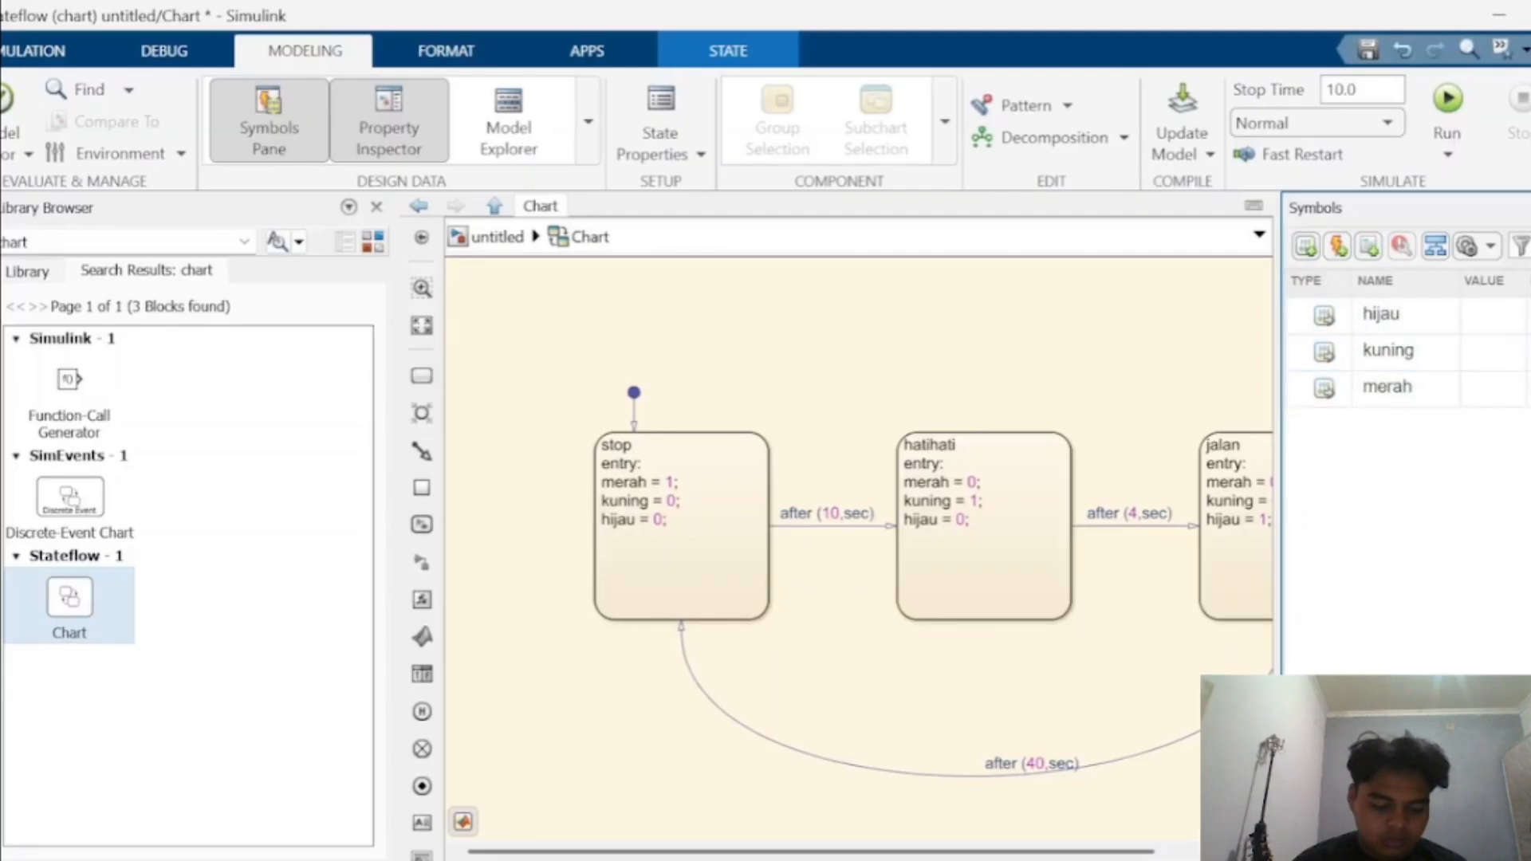
- Run the simulation of the model
left_click(40, 51)
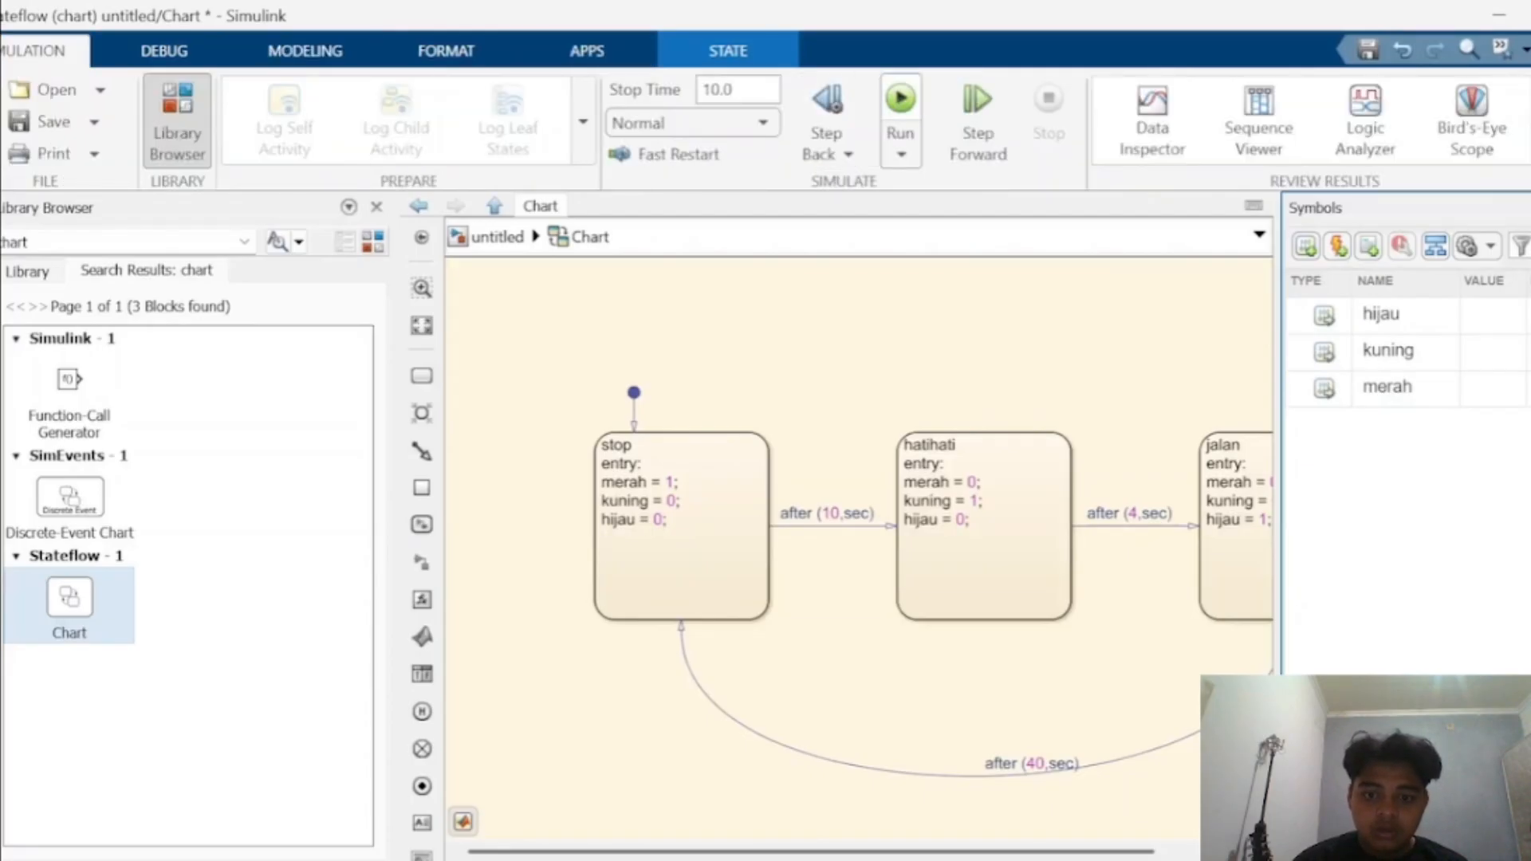
left_click(901, 103)
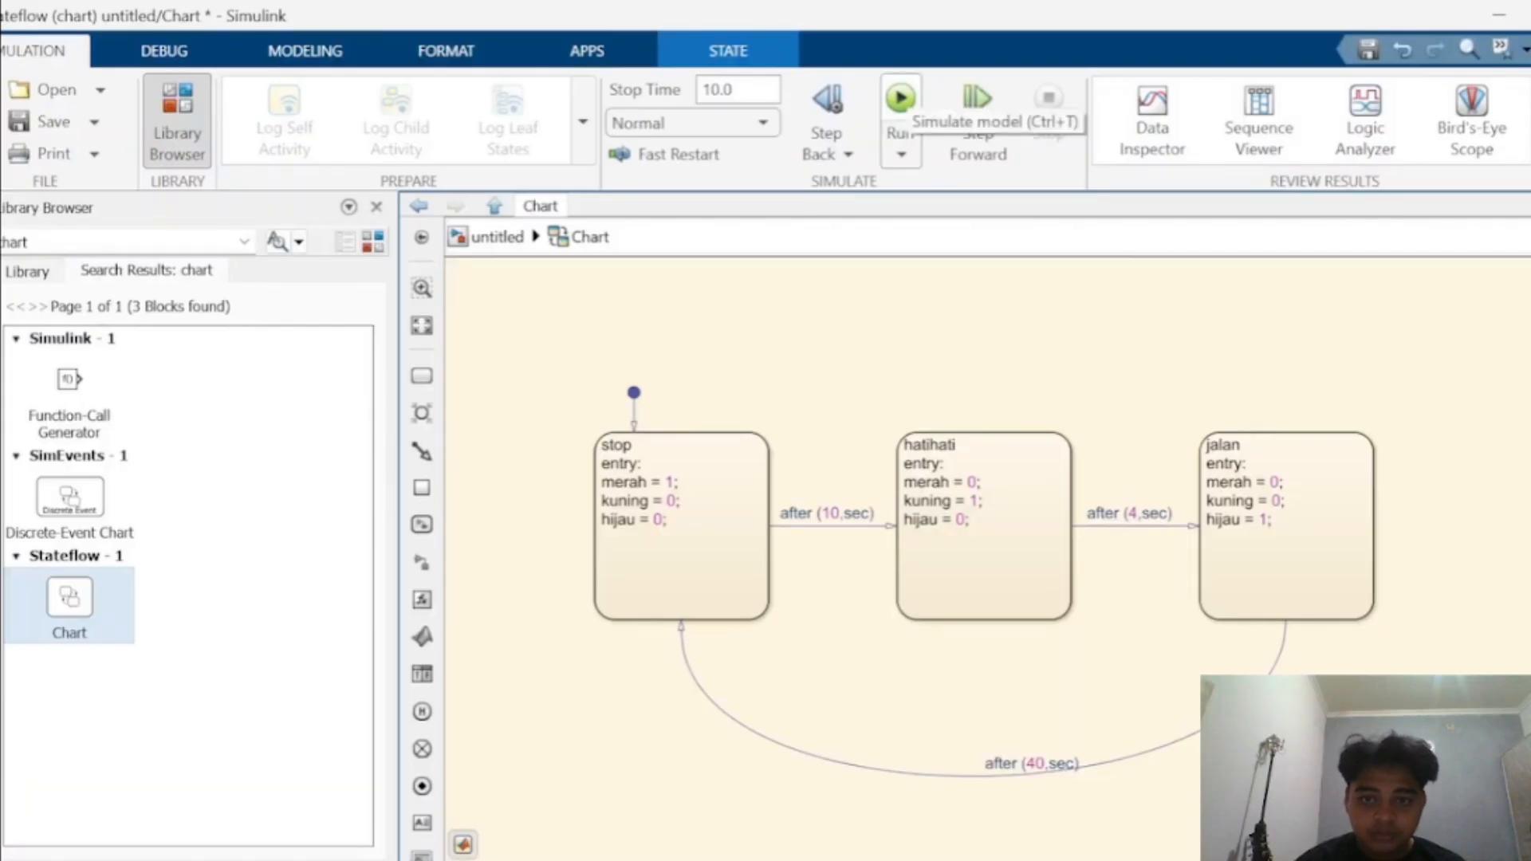
key("ctrl+t")
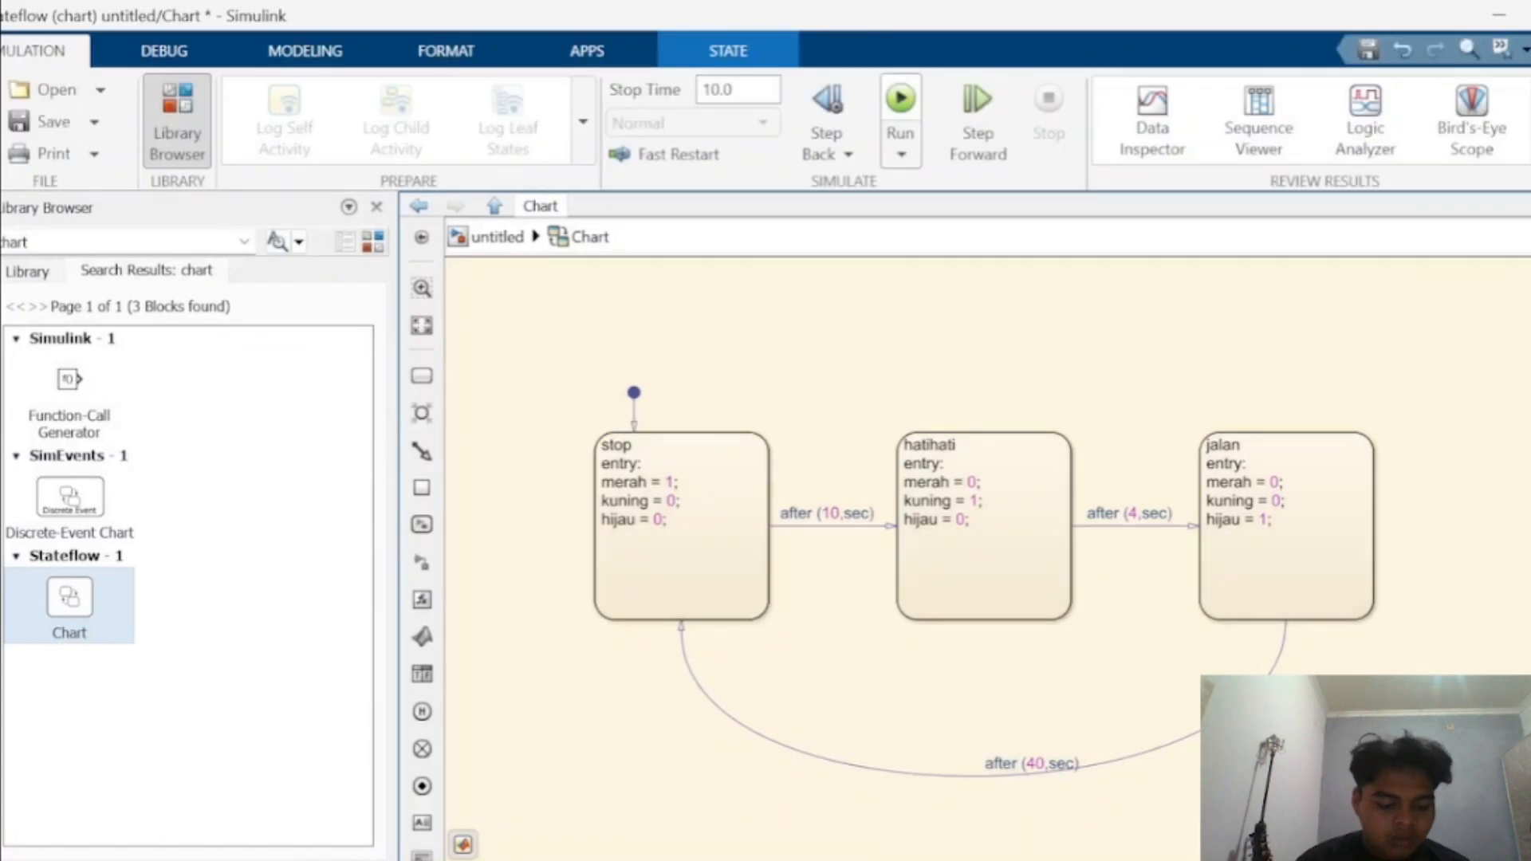
left_click(445, 50)
left_click(306, 50)
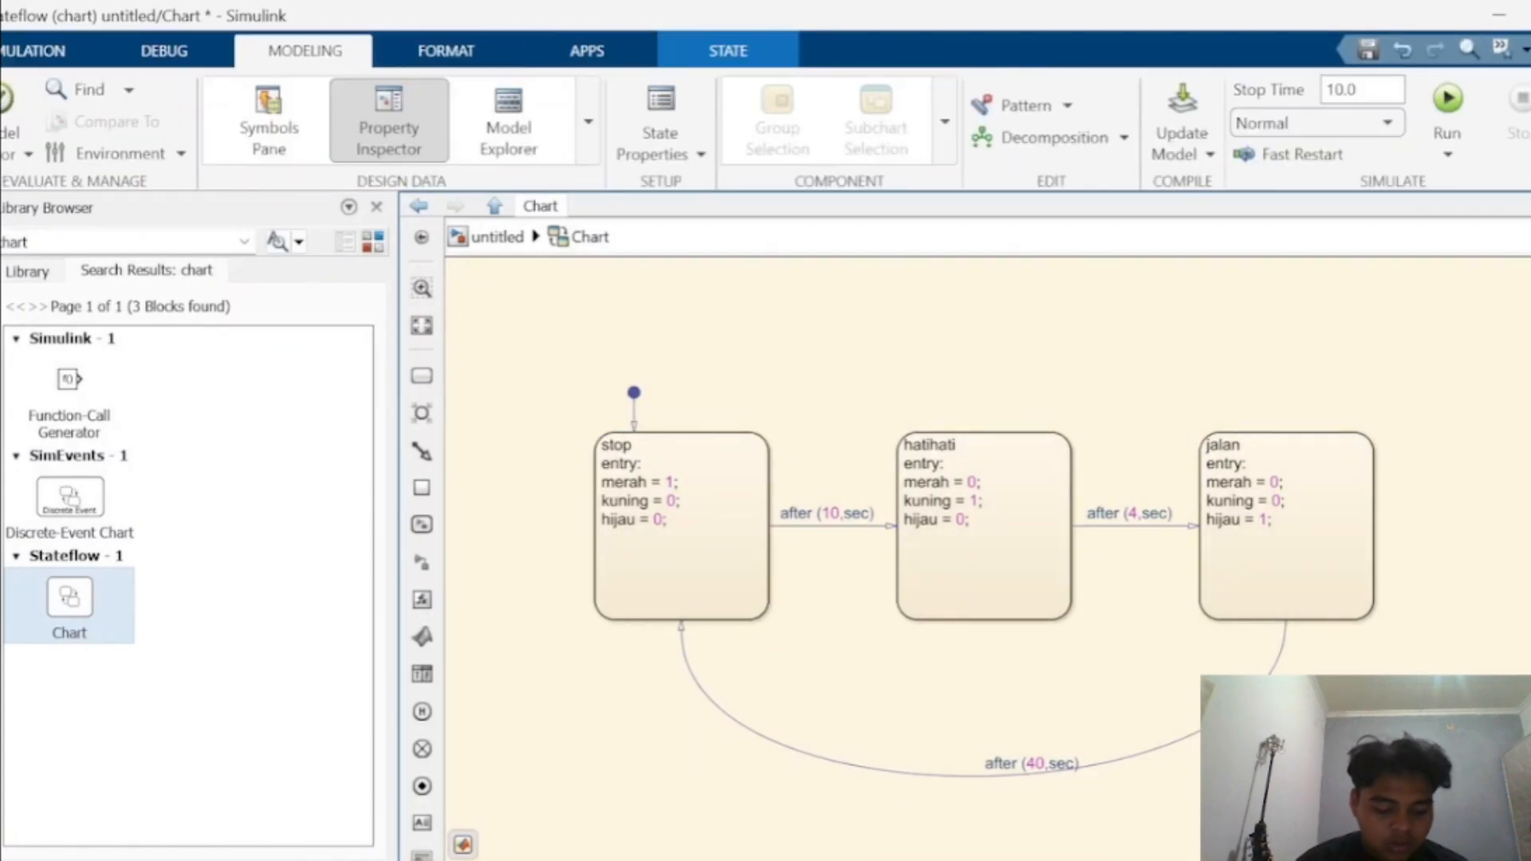
left_click(165, 50)
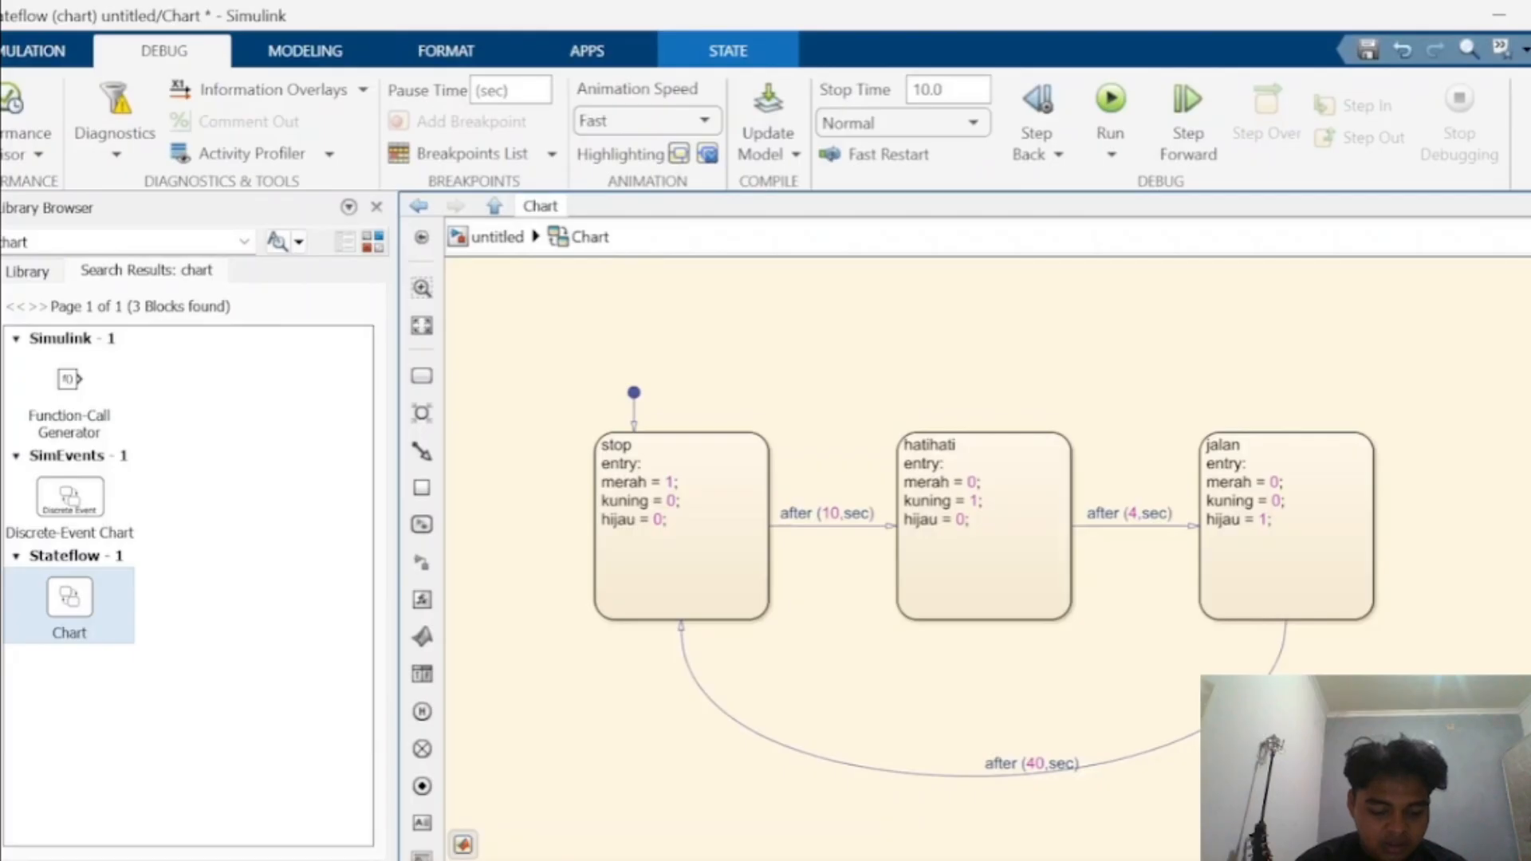
- Set the simulation stop time to inf
left_click(928, 90)
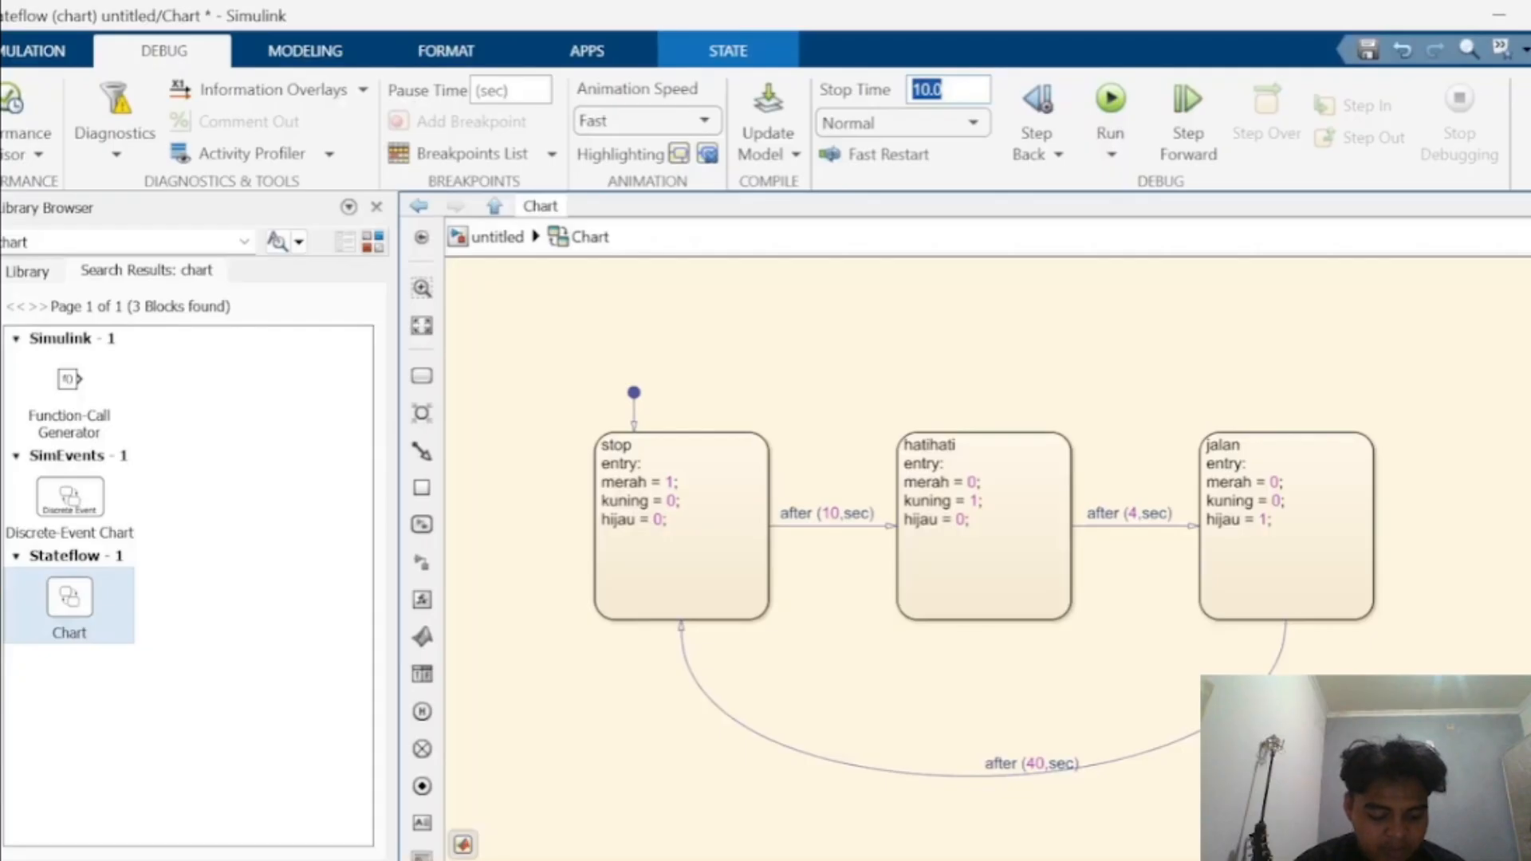
key("BackSpace")
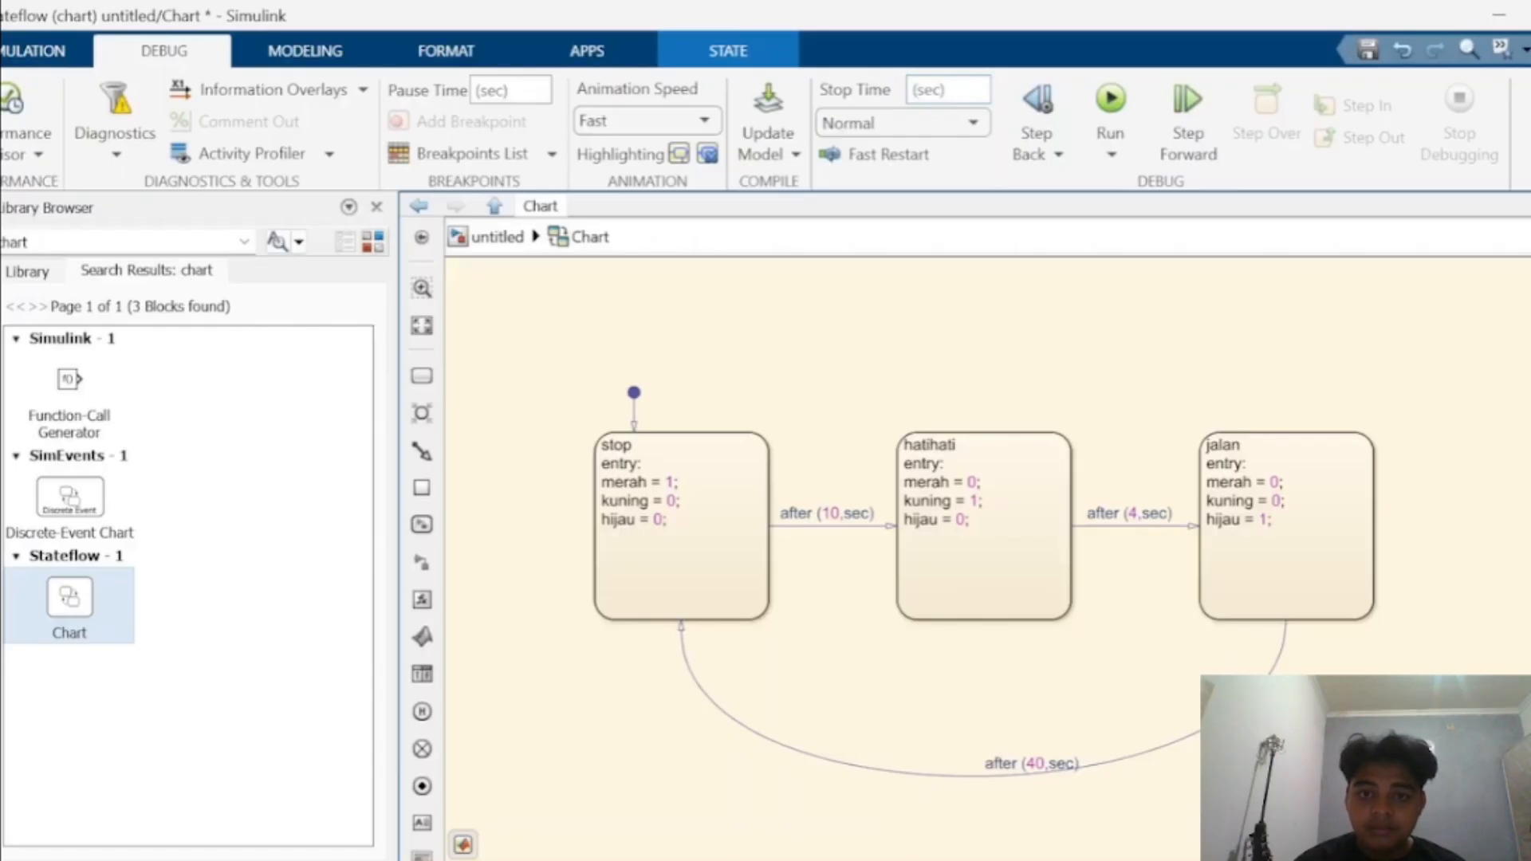
type("inf")
- Set the chart animation speed to Slow
left_click(642, 120)
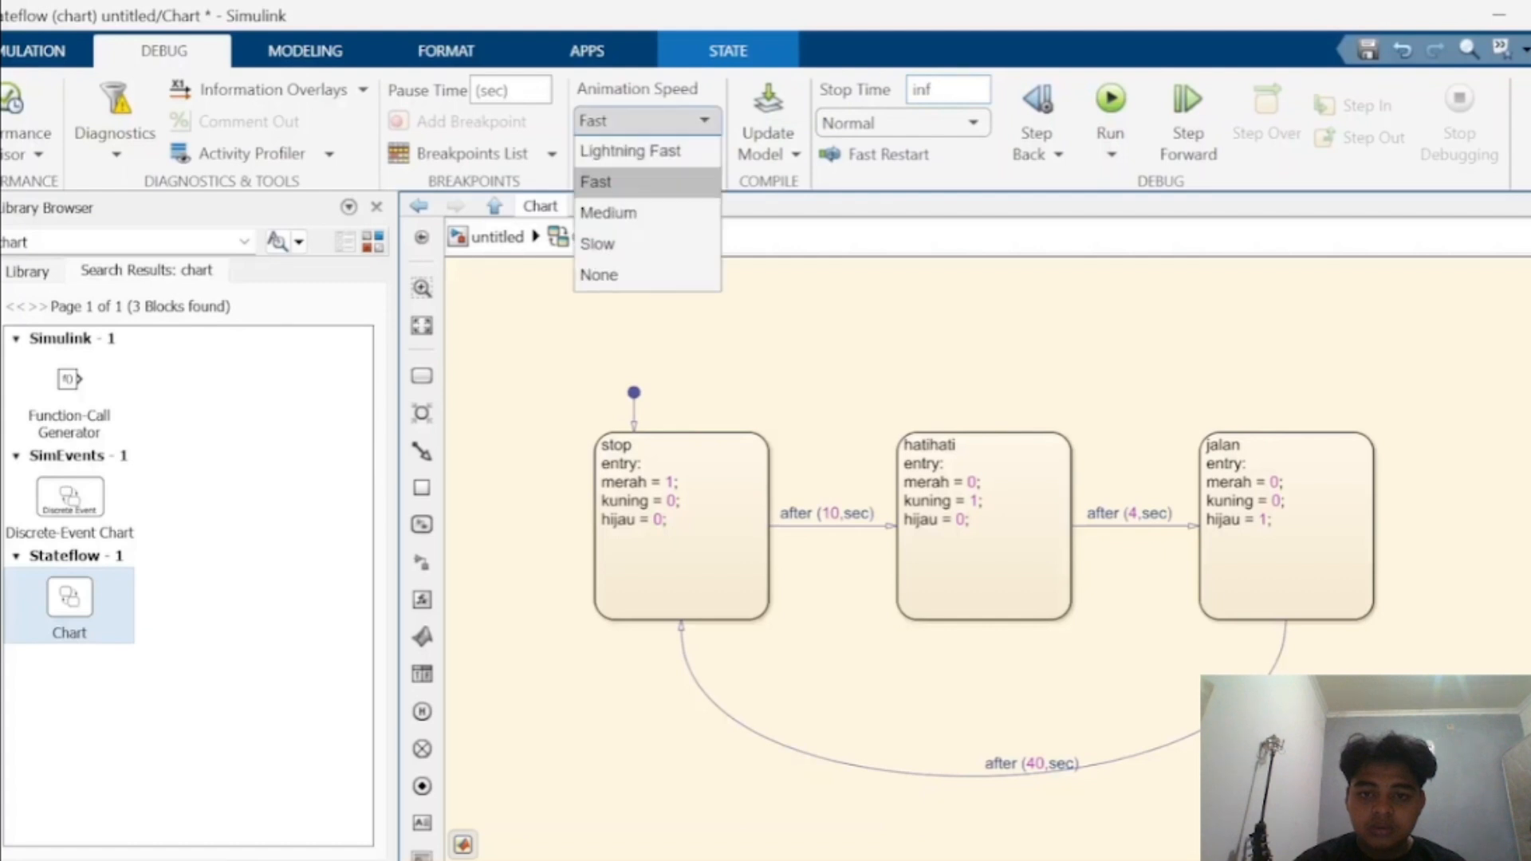
left_click(642, 121)
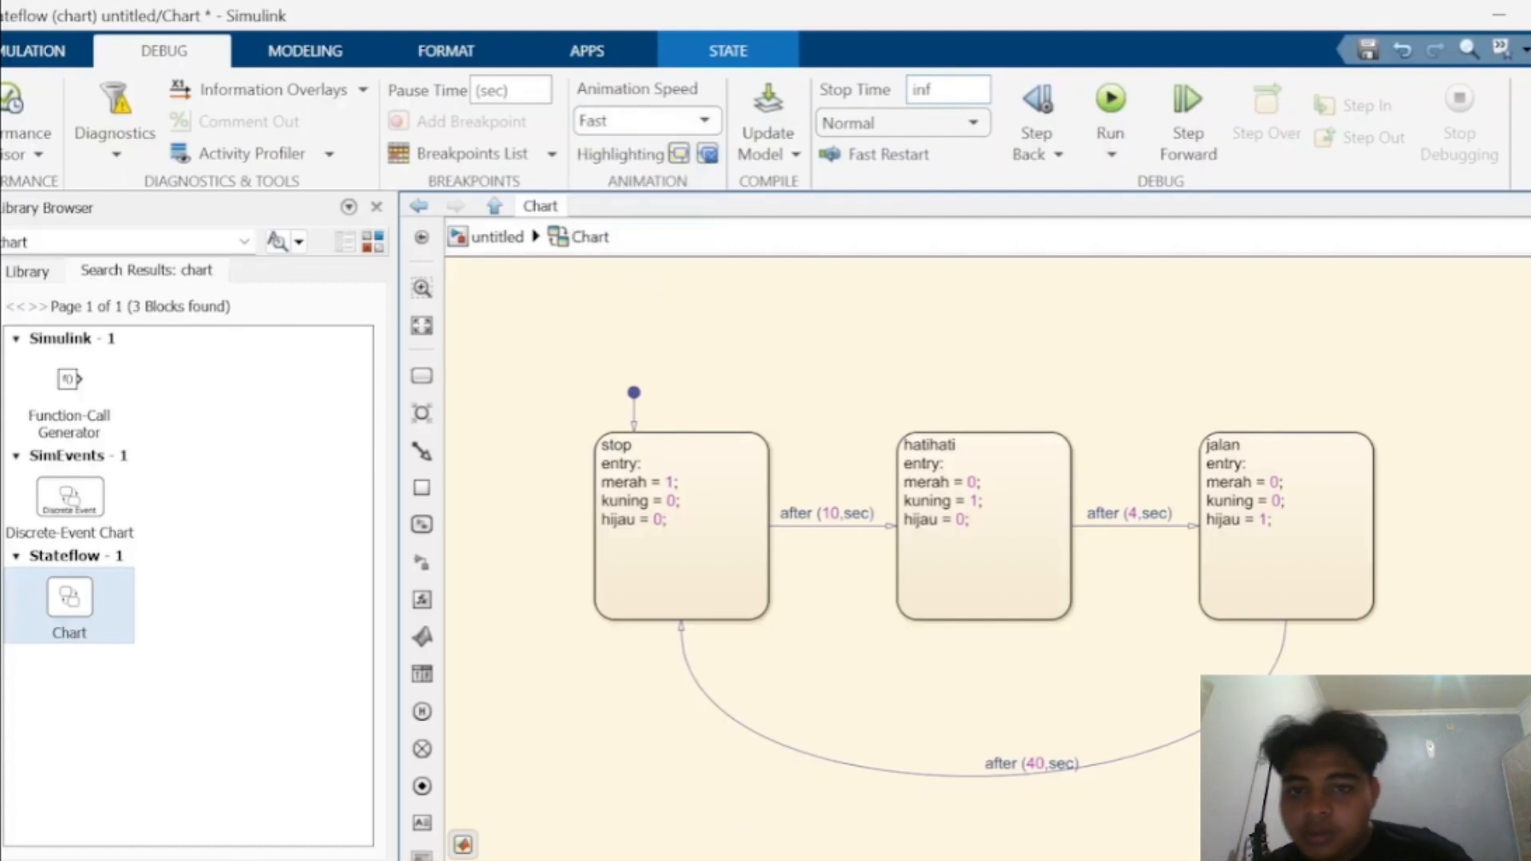
left_click(642, 121)
key("Down")
key("Down")
key("Down")
key("Up")
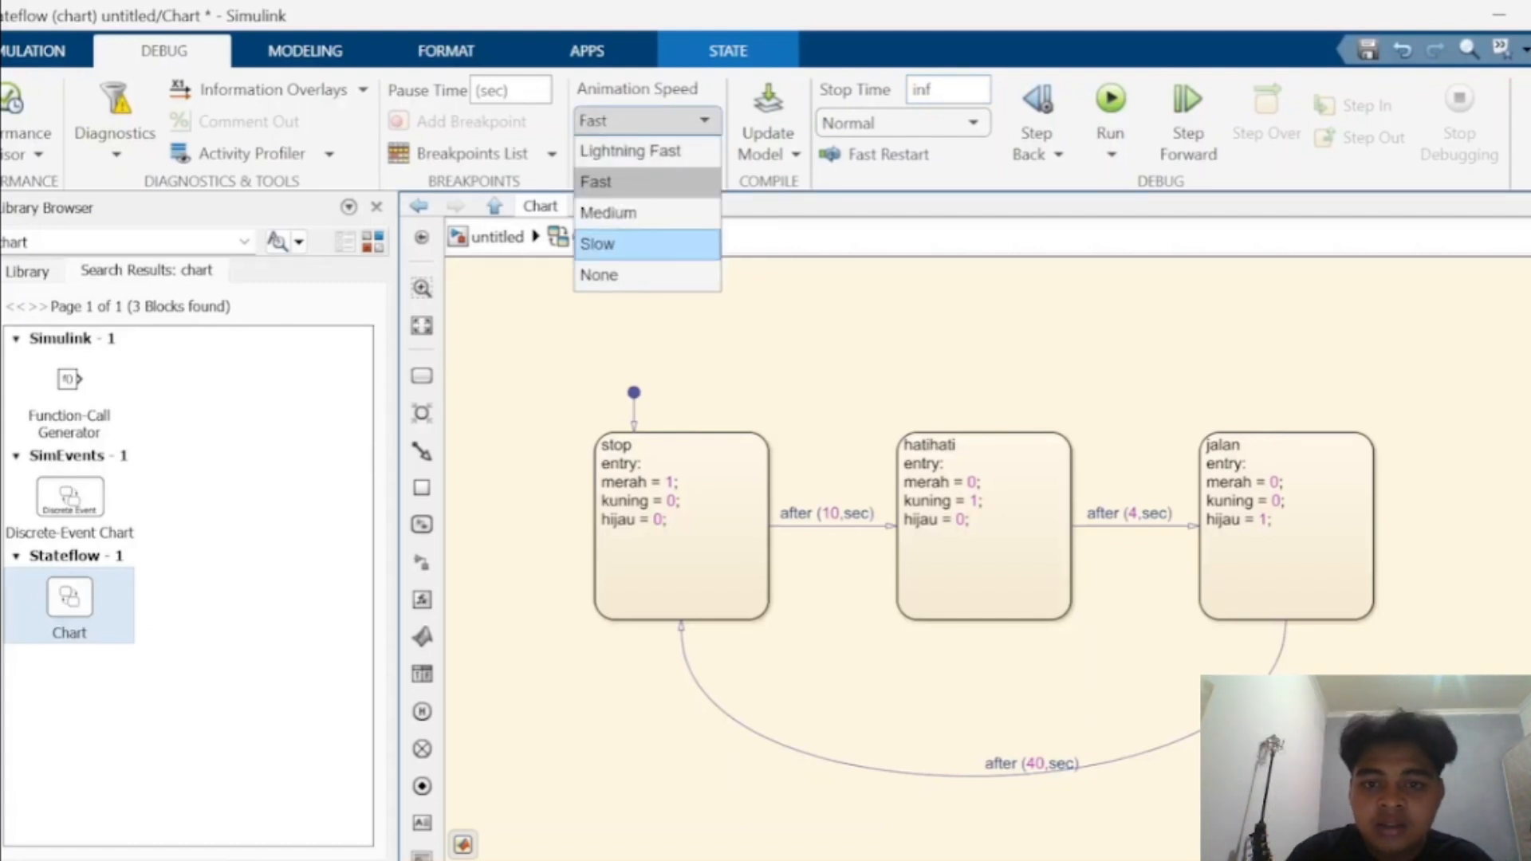
key("Return")
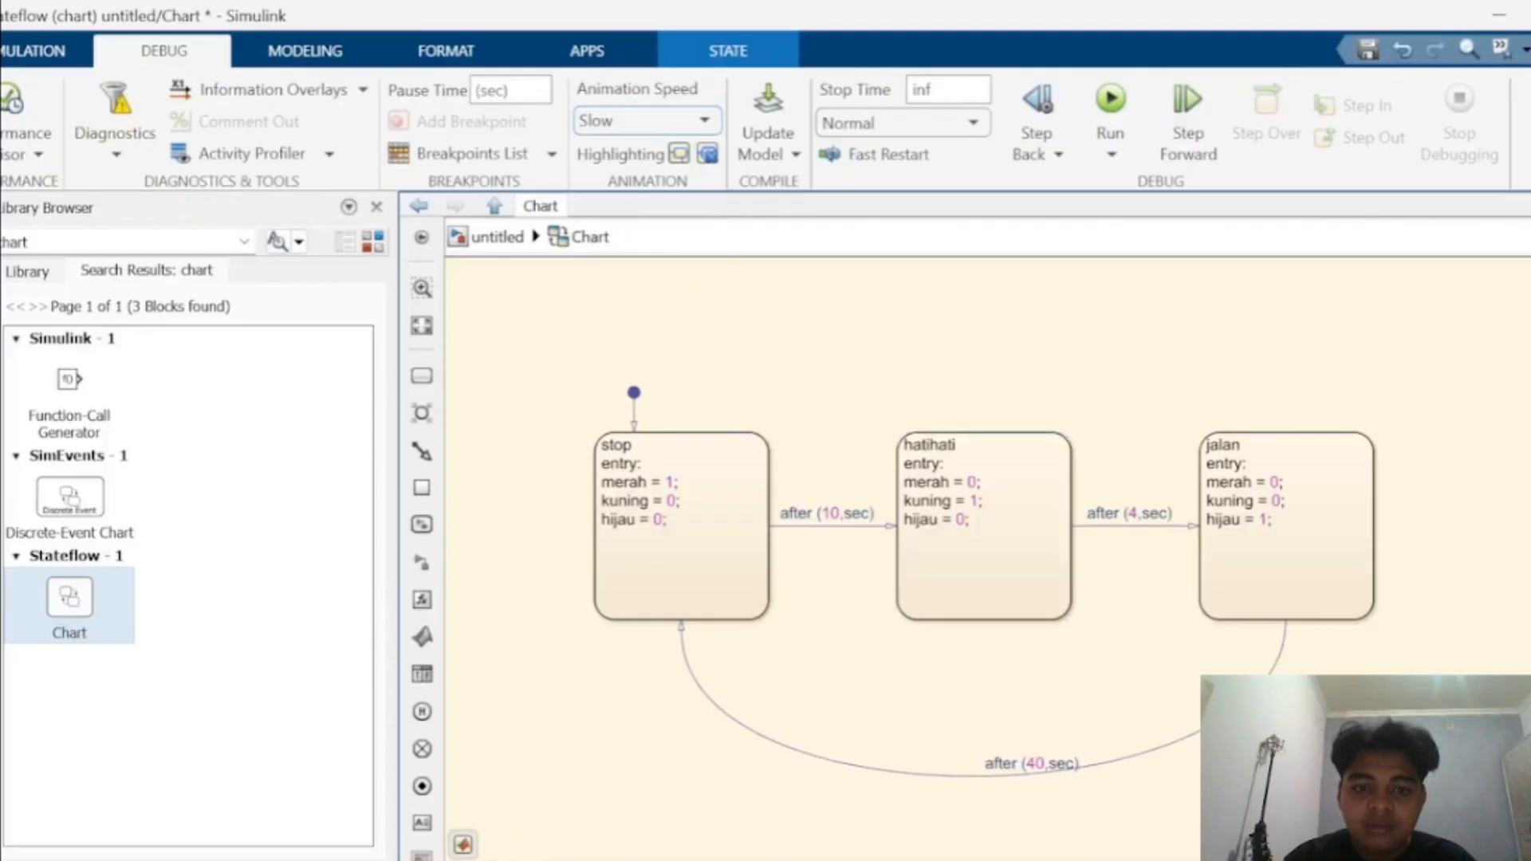
- Run the simulation with animation to watch the states activate
left_click(1110, 99)
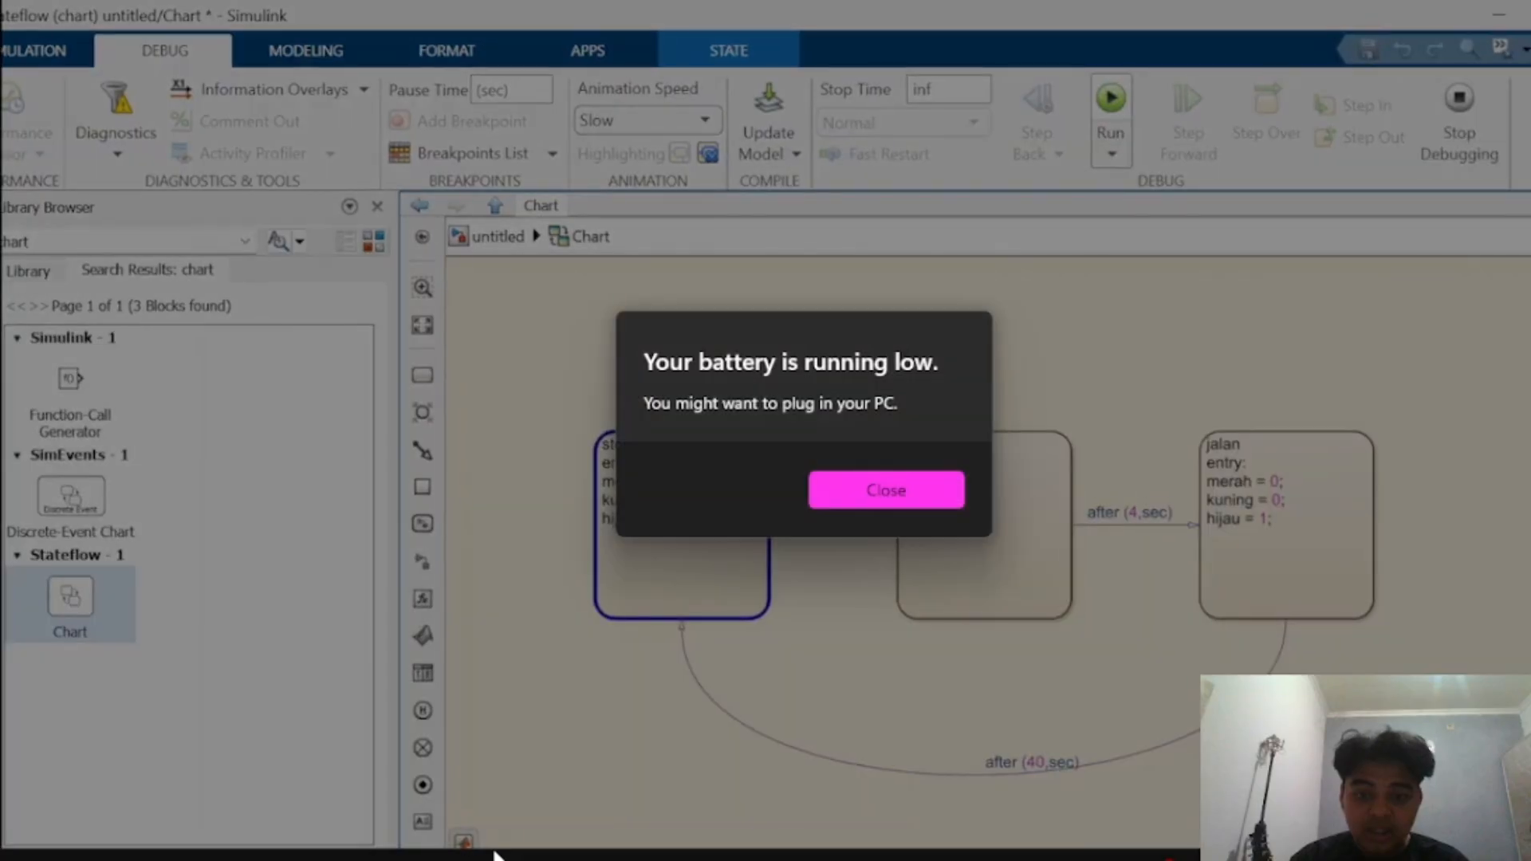
key("Return")
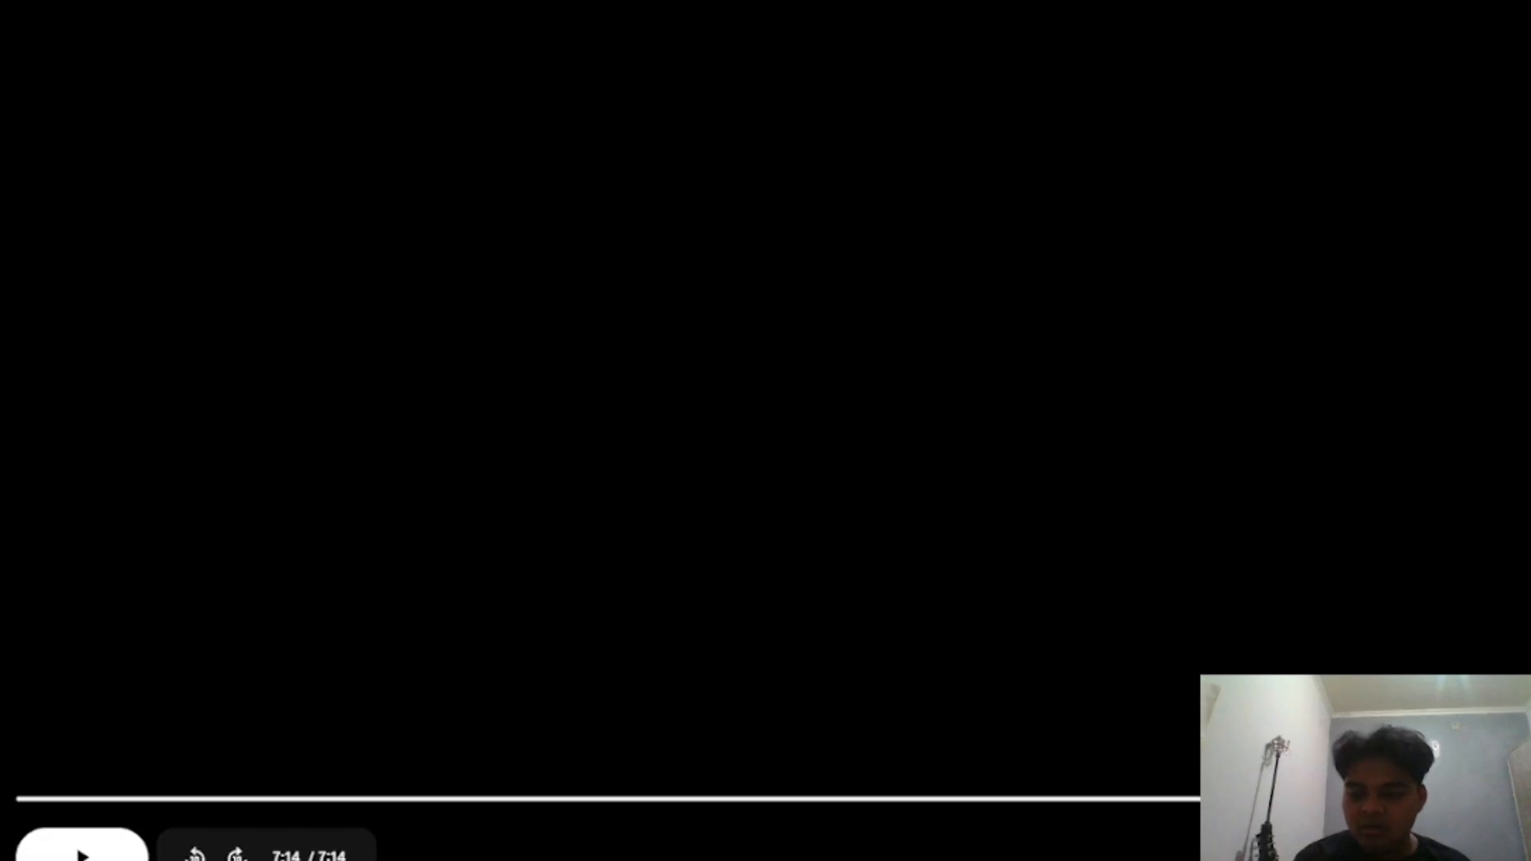
left_click(1412, 798)
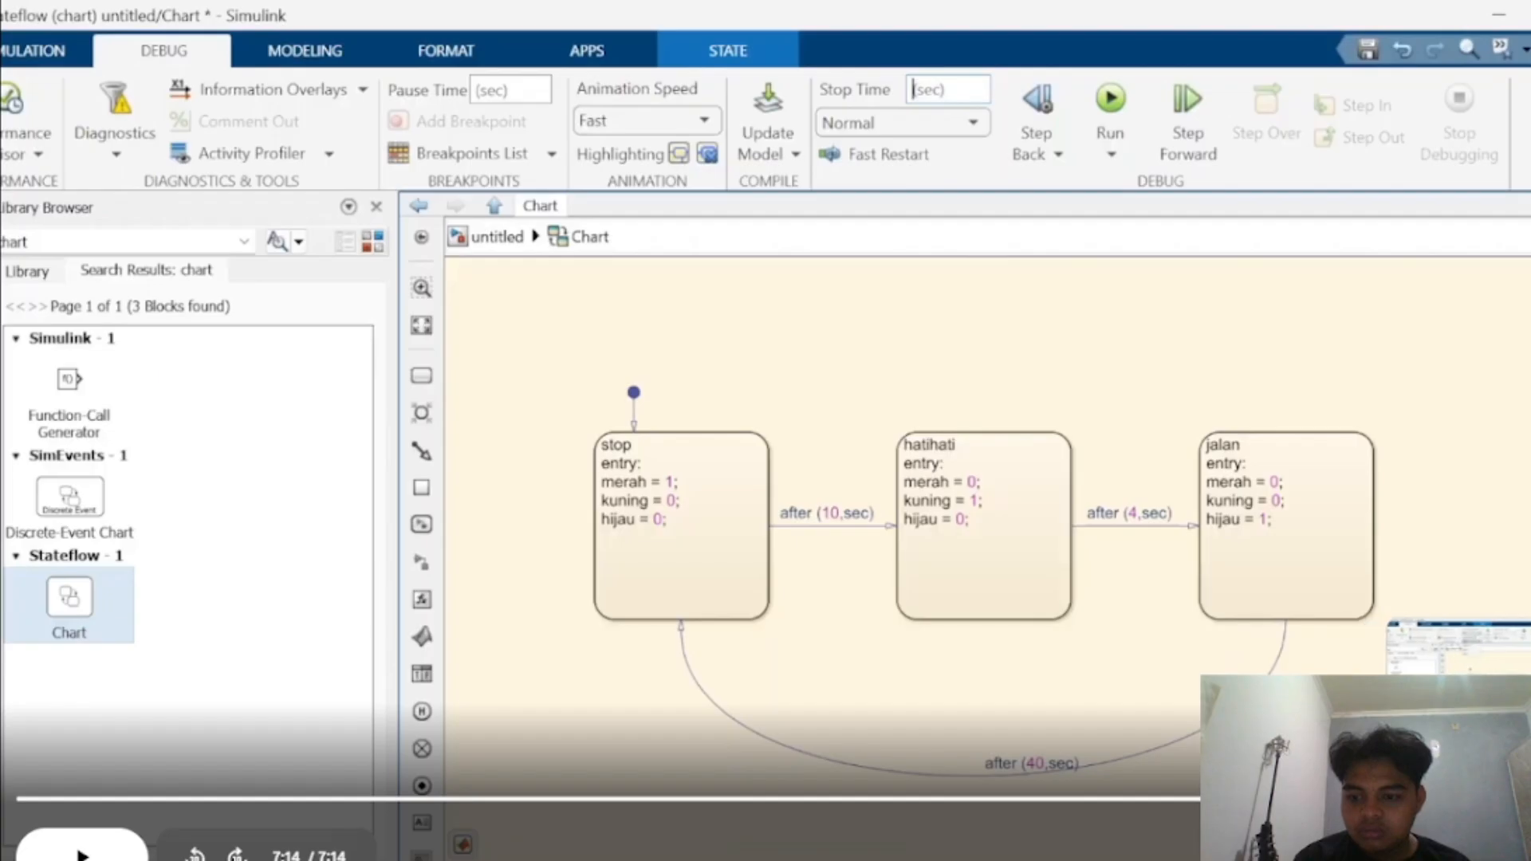
left_click(1493, 798)
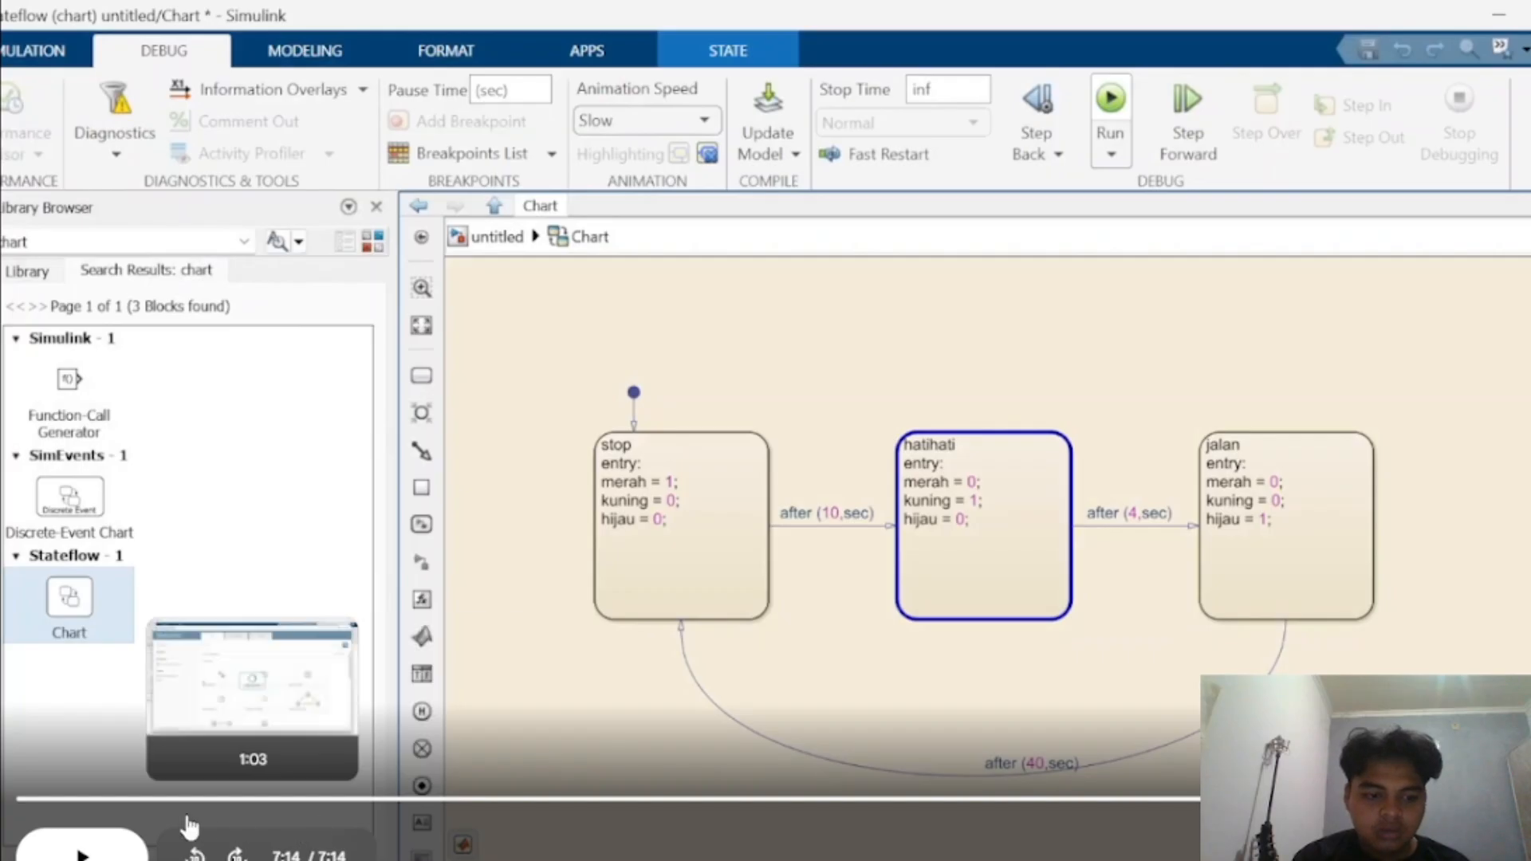
left_click(511, 797)
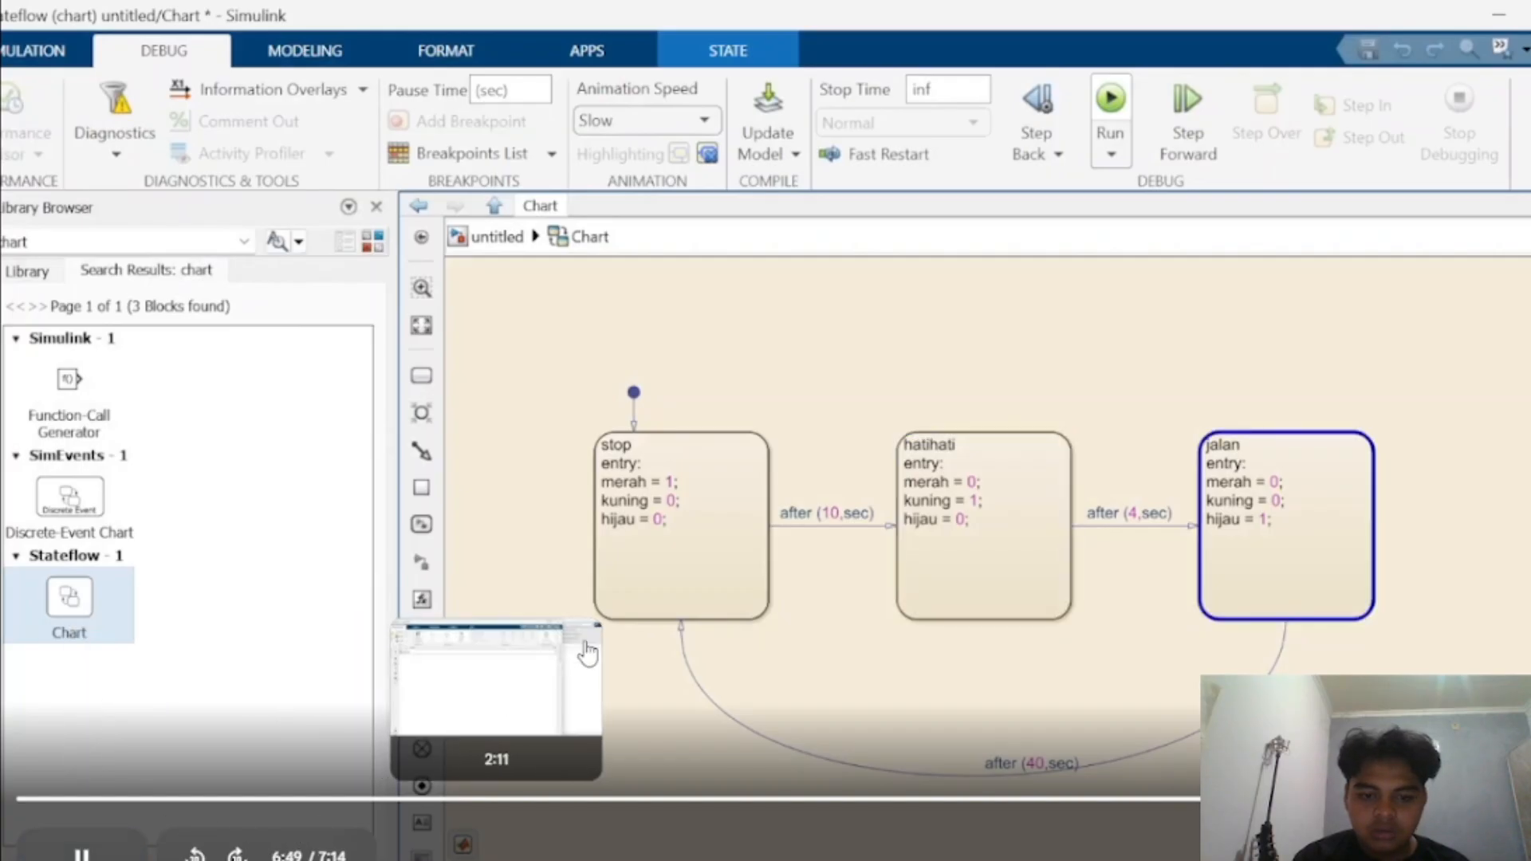